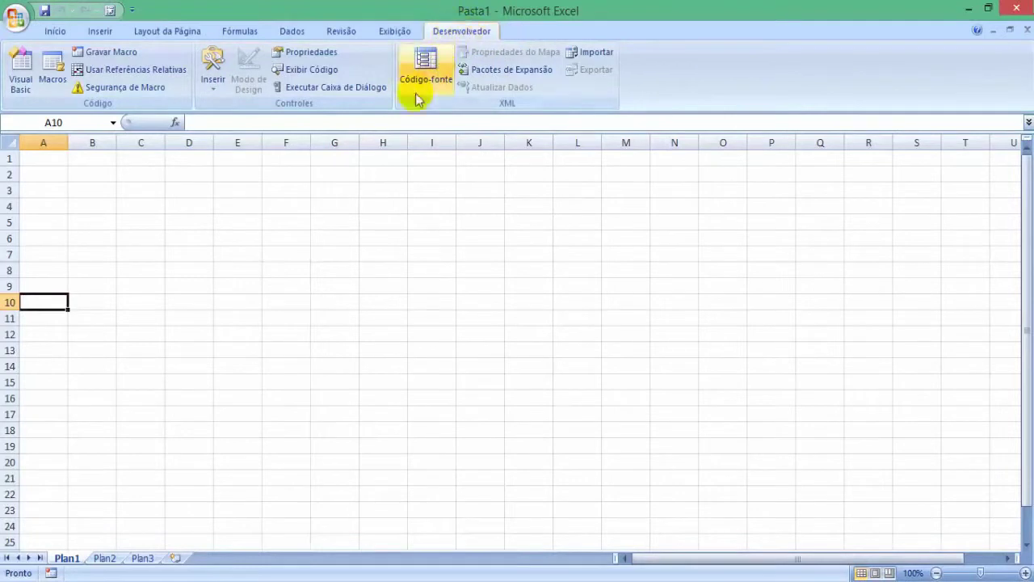
Insert a form-control button around cells B2:C3 and create a new click macro for it
left_click(214, 84)
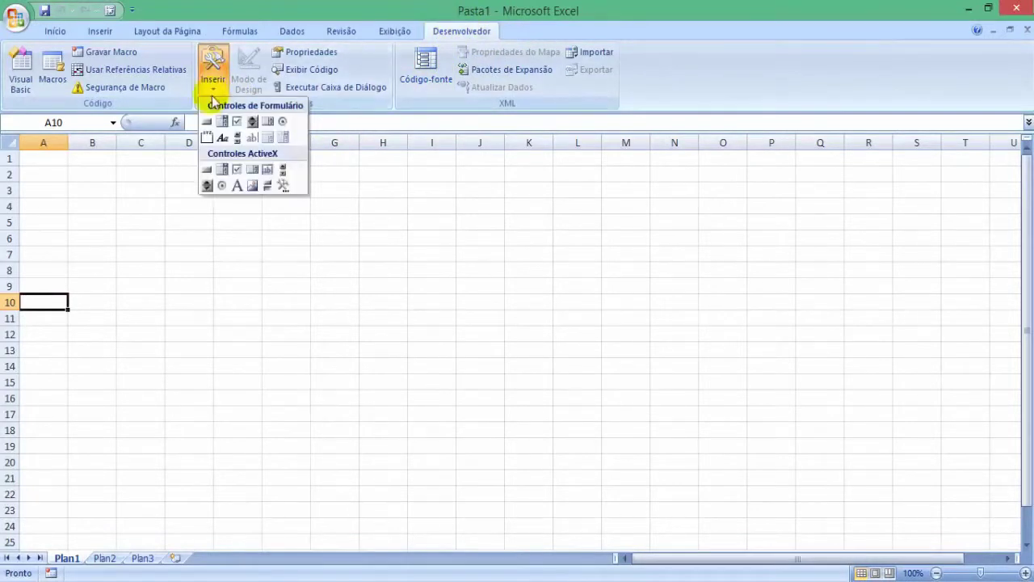
left_click(207, 121)
left_click_drag(81, 189, 143, 203)
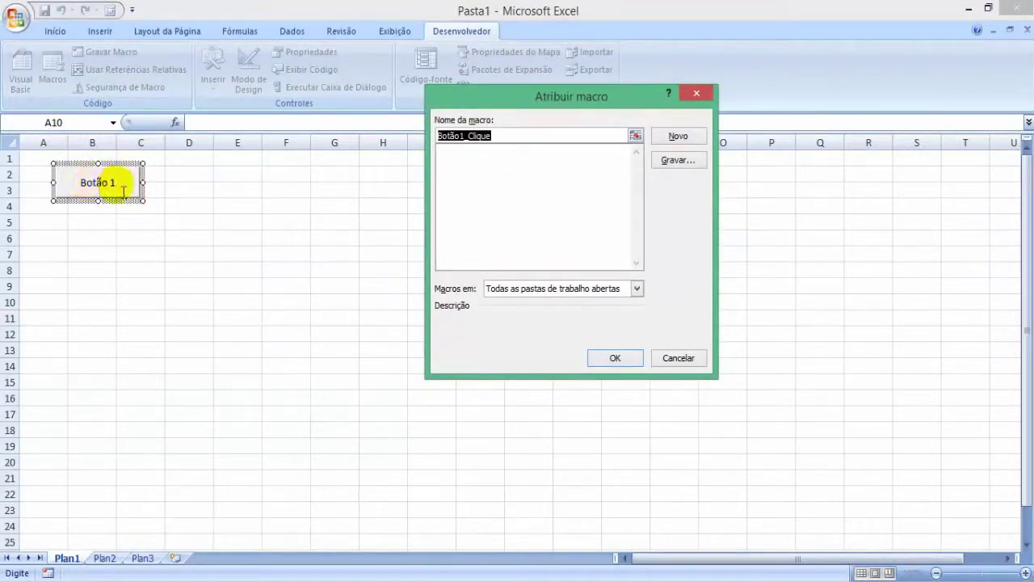
left_click(680, 137)
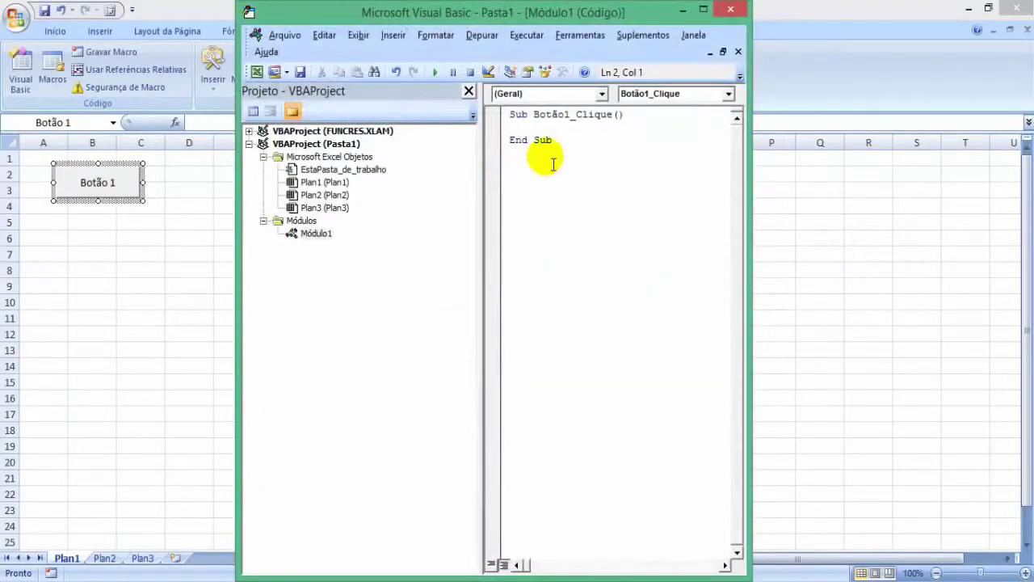
Write MsgBox "Olá Mundo!" in the button's click macro and close the code editor
type("msgbo")
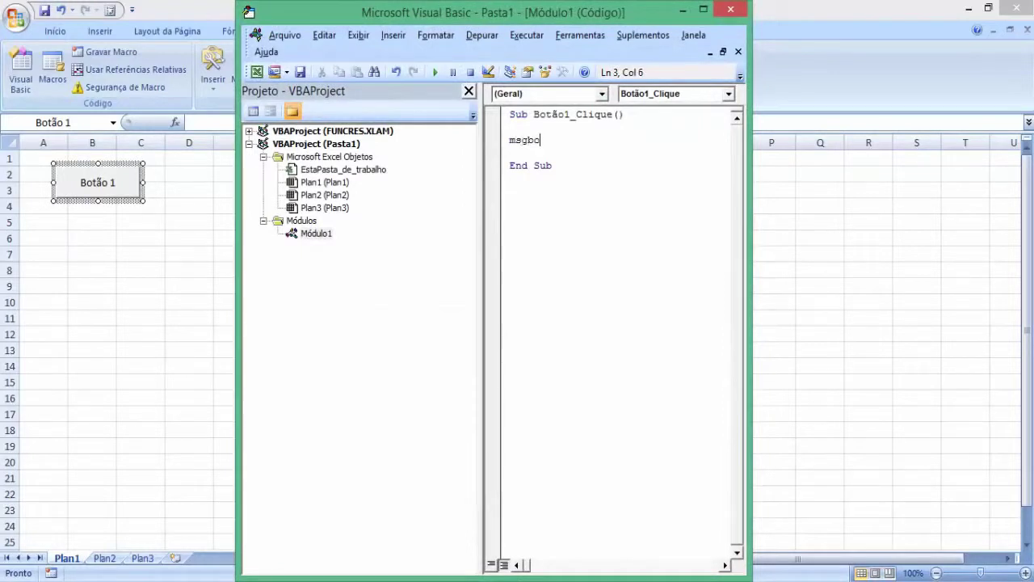
type("x \"Olá Mundo!")
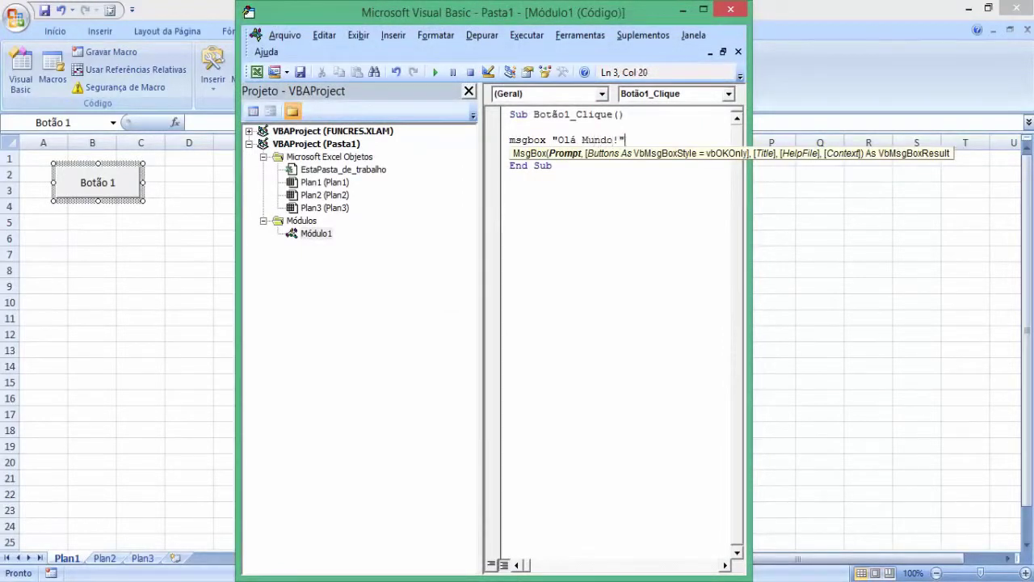
key("Return")
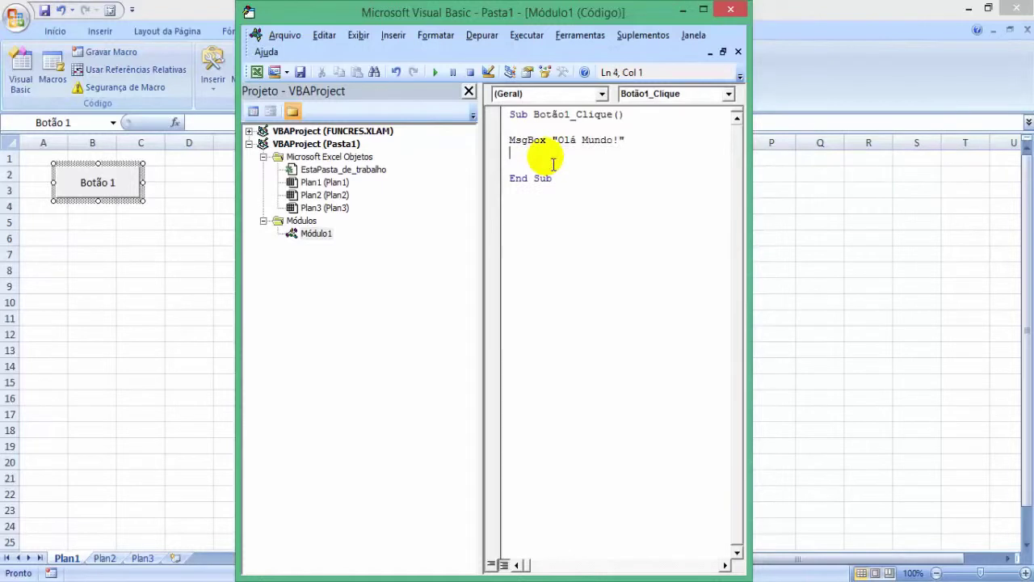
left_click(731, 10)
Change the button's caption to "Olá!"
double_click(87, 187)
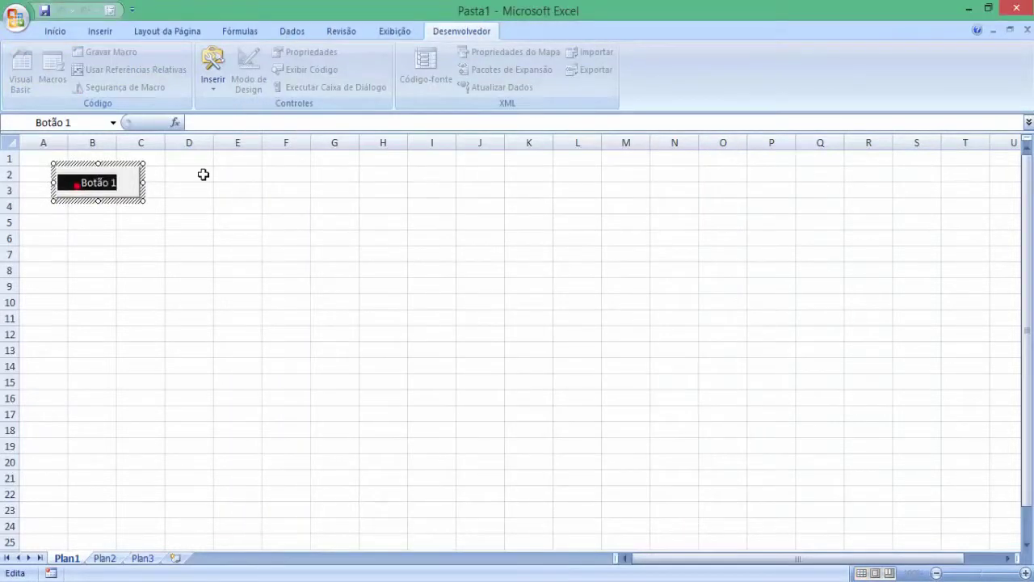
type("Ok")
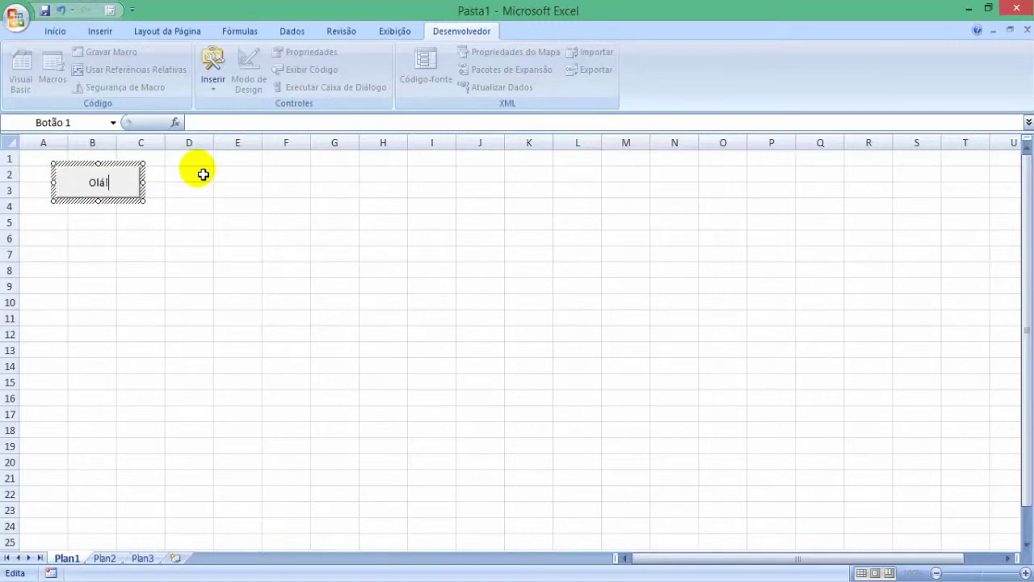
left_click(209, 252)
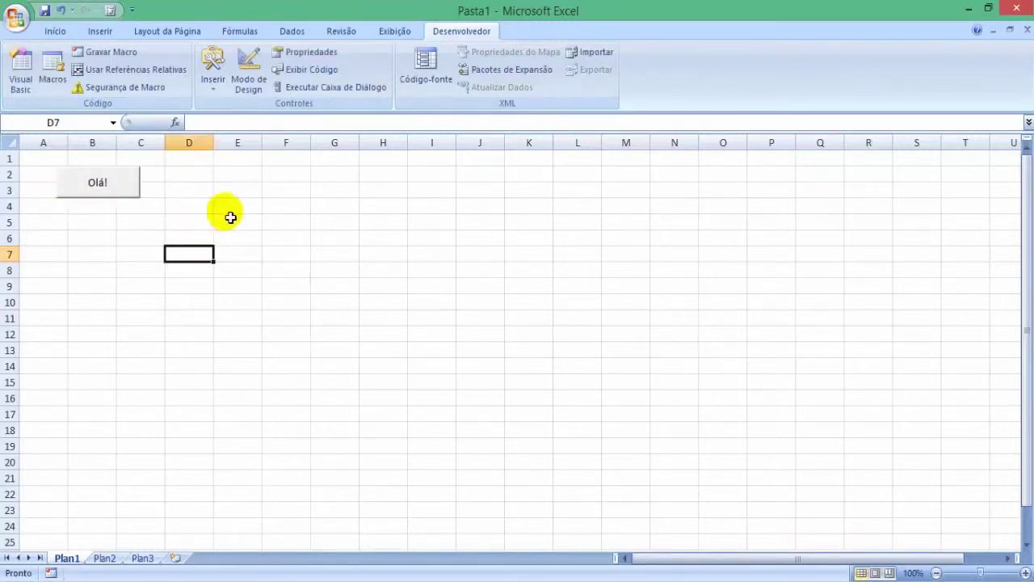
Review the MsgBox line and its text in the button's macro code, and return to the worksheet
key("alt+F11")
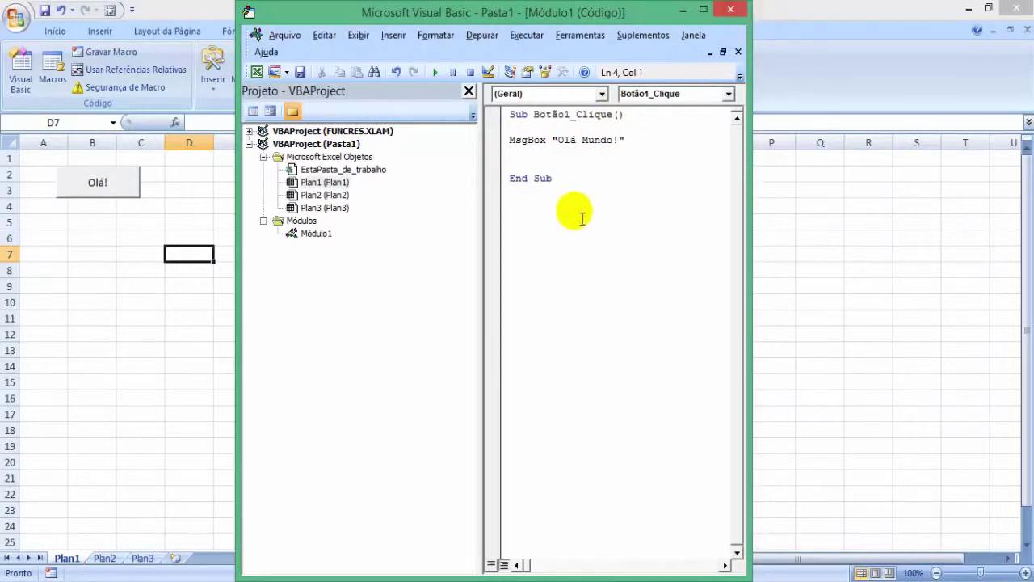
double_click(524, 141)
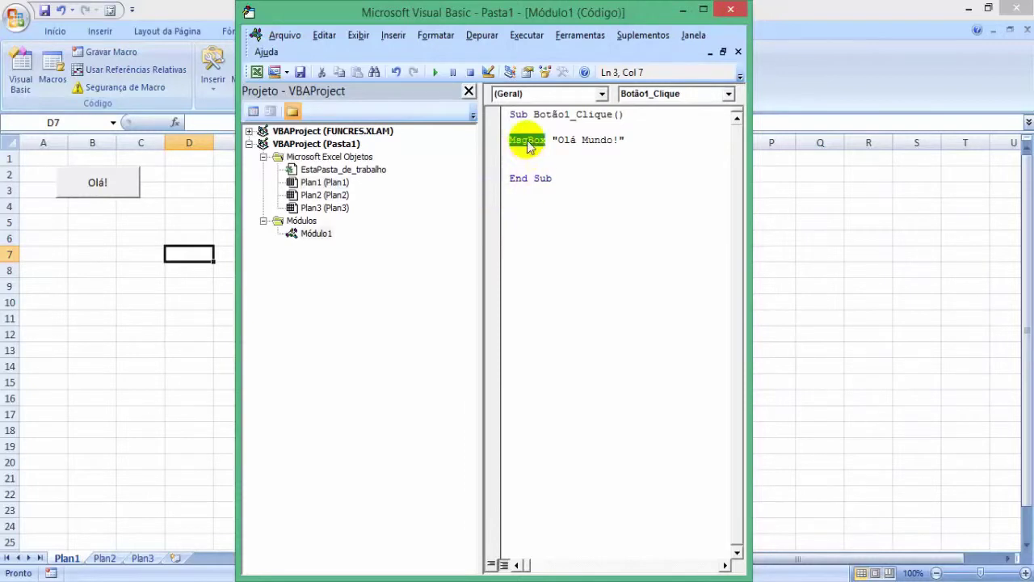
left_click(563, 143)
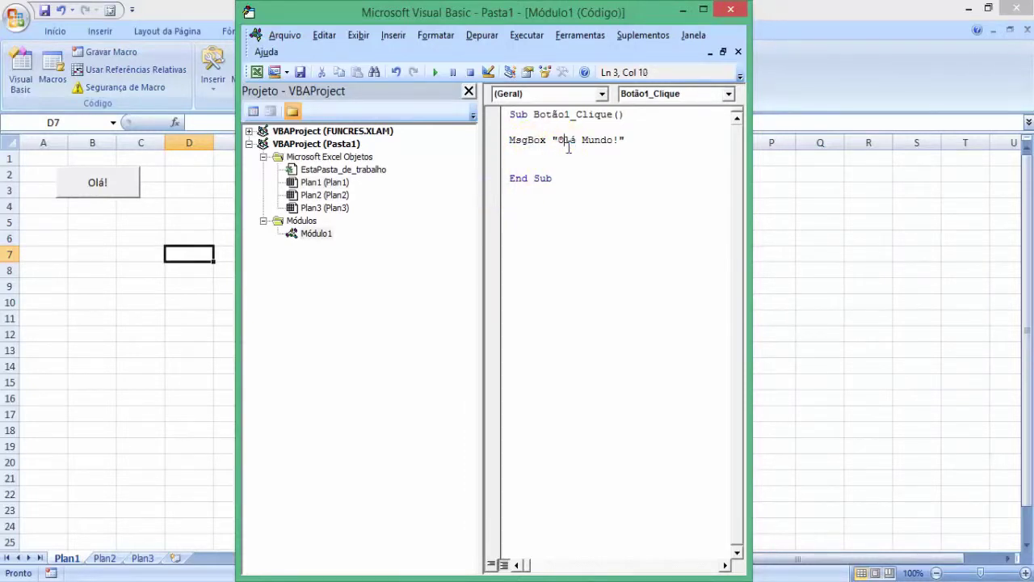
left_click(730, 9)
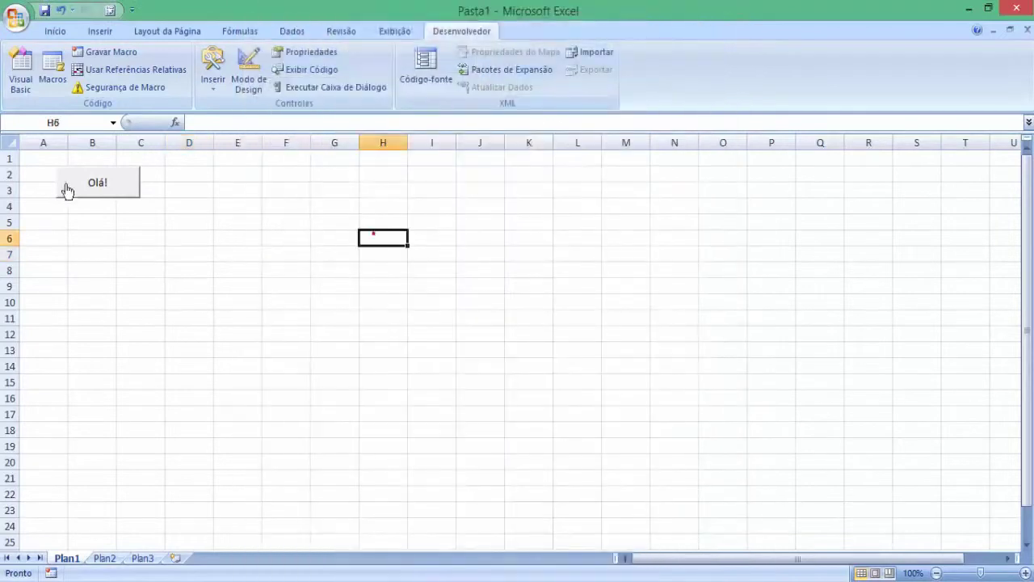
Test the "Olá!" button by running it several times and dismissing its message each time
left_click(91, 192)
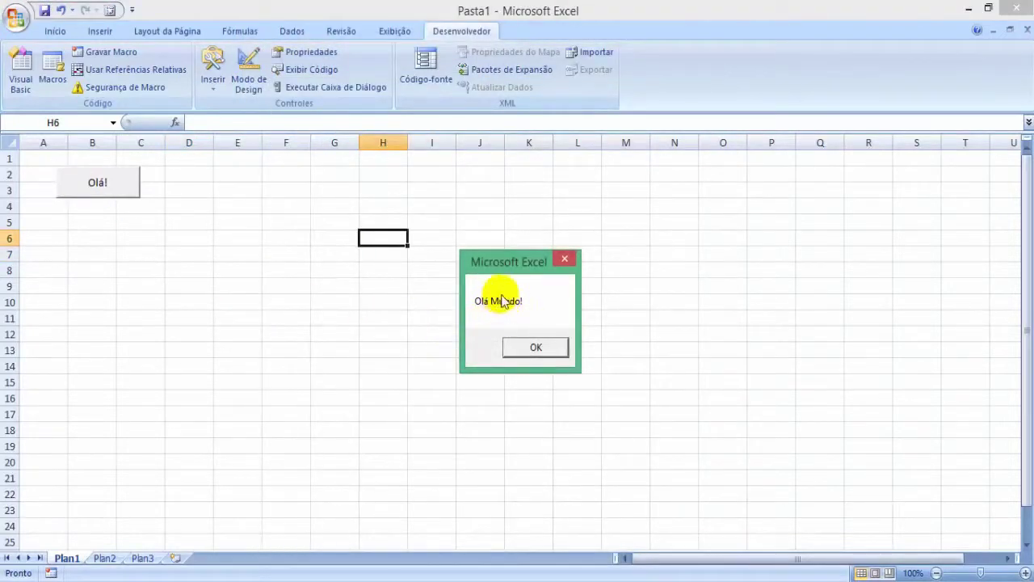
left_click(526, 343)
left_click(123, 189)
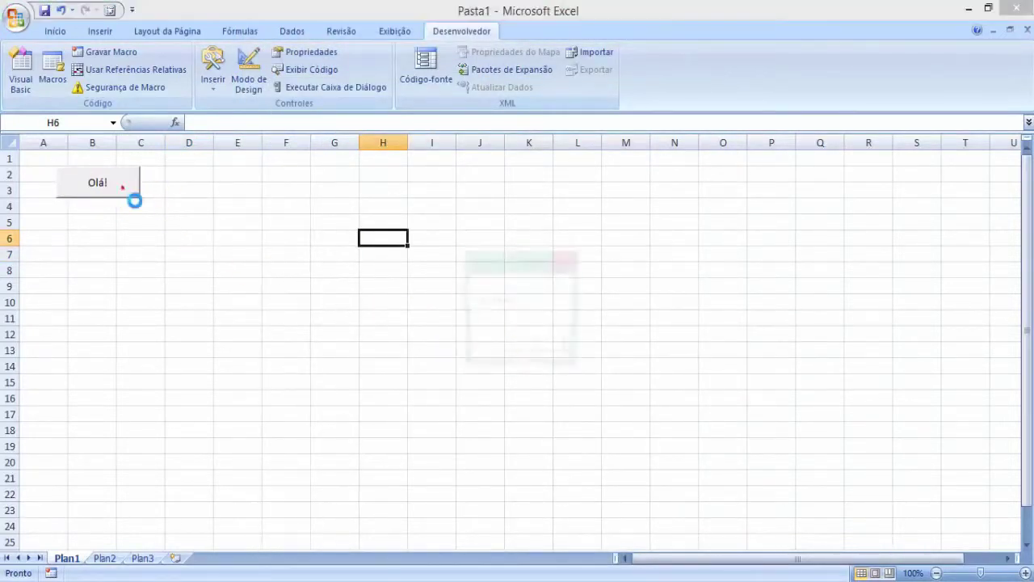
left_click(532, 347)
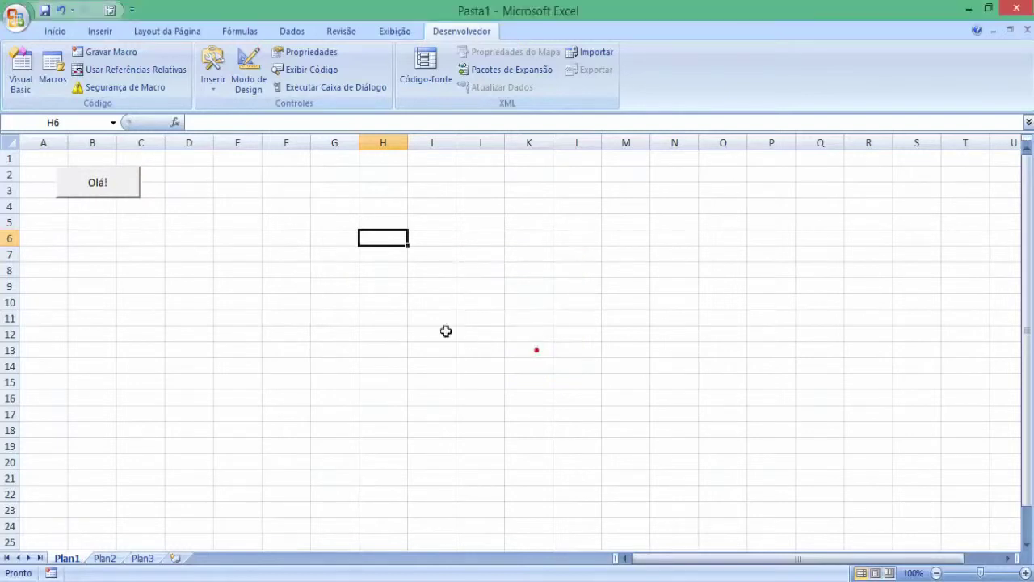
left_click(104, 181)
left_click(534, 348)
left_click(106, 182)
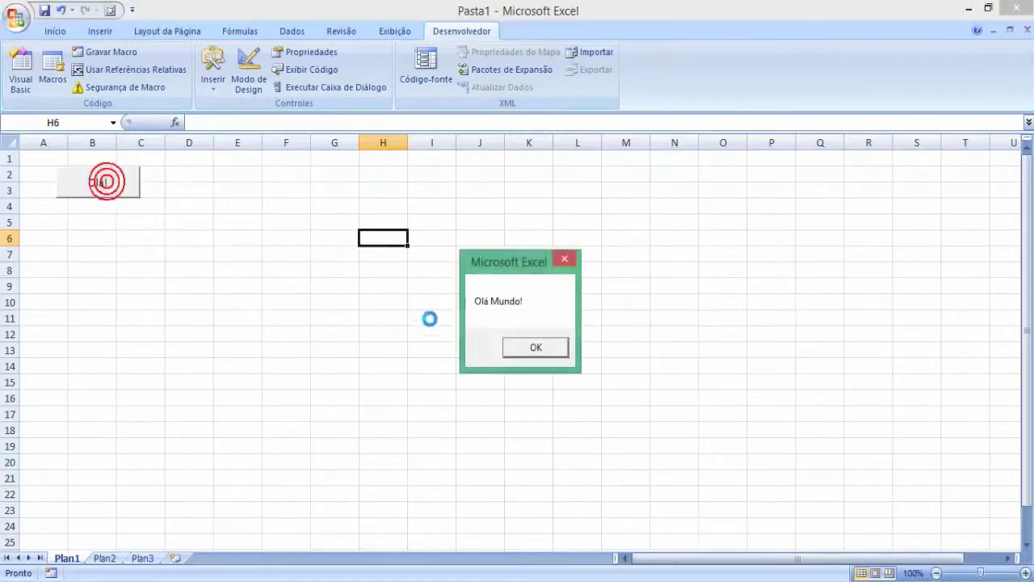
left_click(531, 347)
Move the "Olá!" button to the sheet's corner over cells A1:B2 and deselect it
left_click(122, 190, "ctrl")
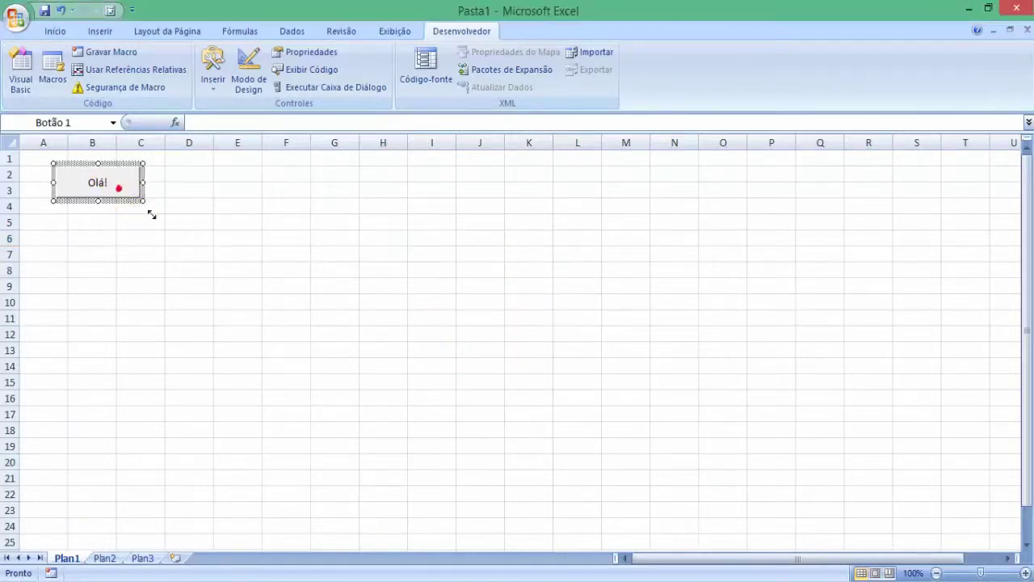
left_click_drag(131, 203, 69, 173)
left_click(198, 236)
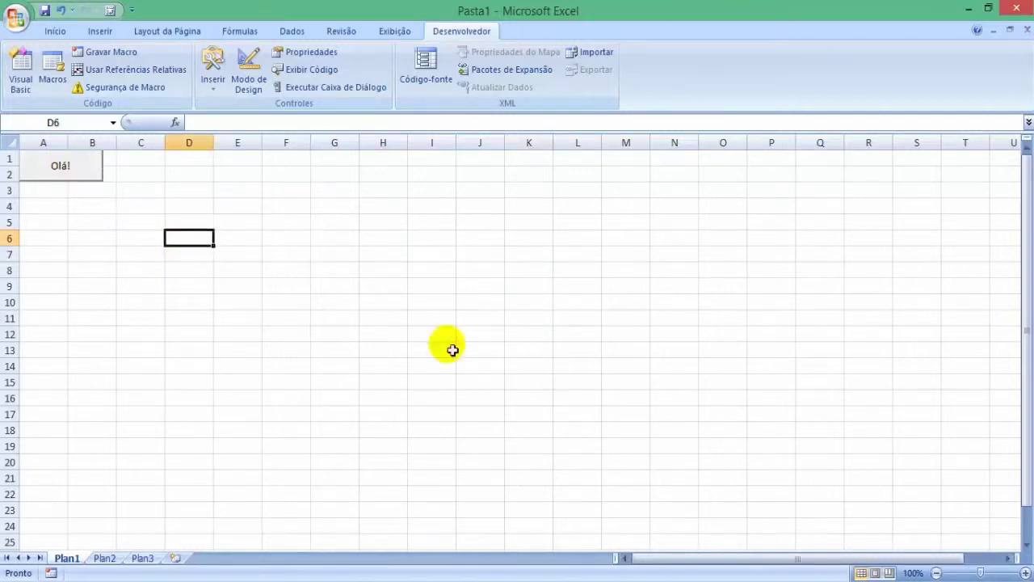
Record a macro named Macro1 in this workbook that fills the selected cell E1 yellow
left_click(230, 160)
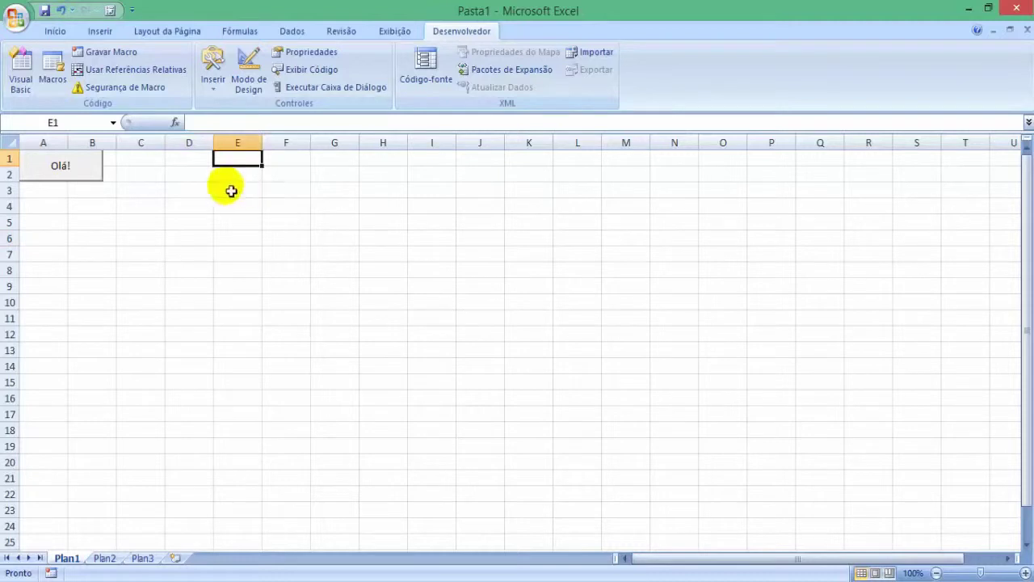
left_click(113, 55)
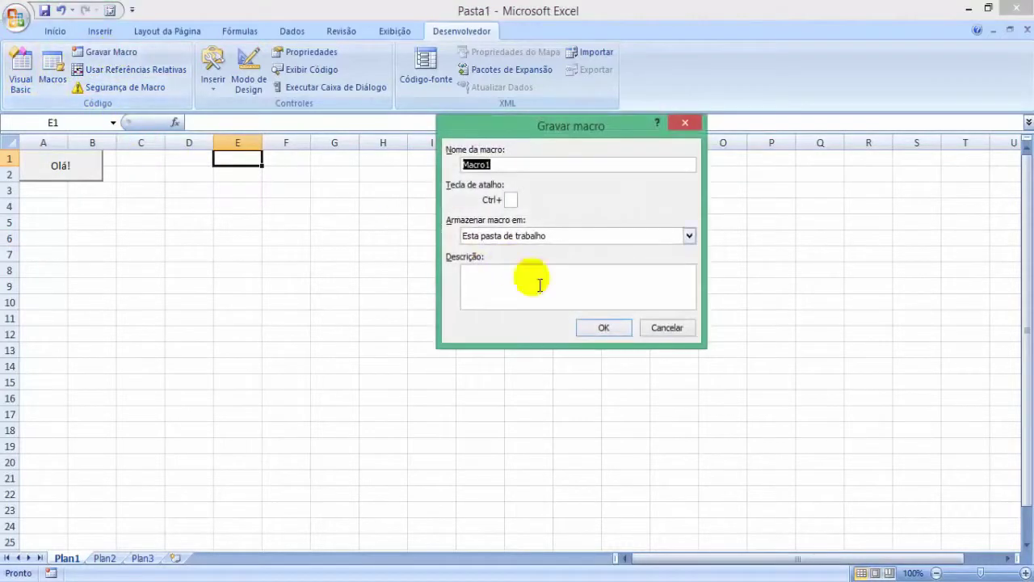
left_click(594, 327)
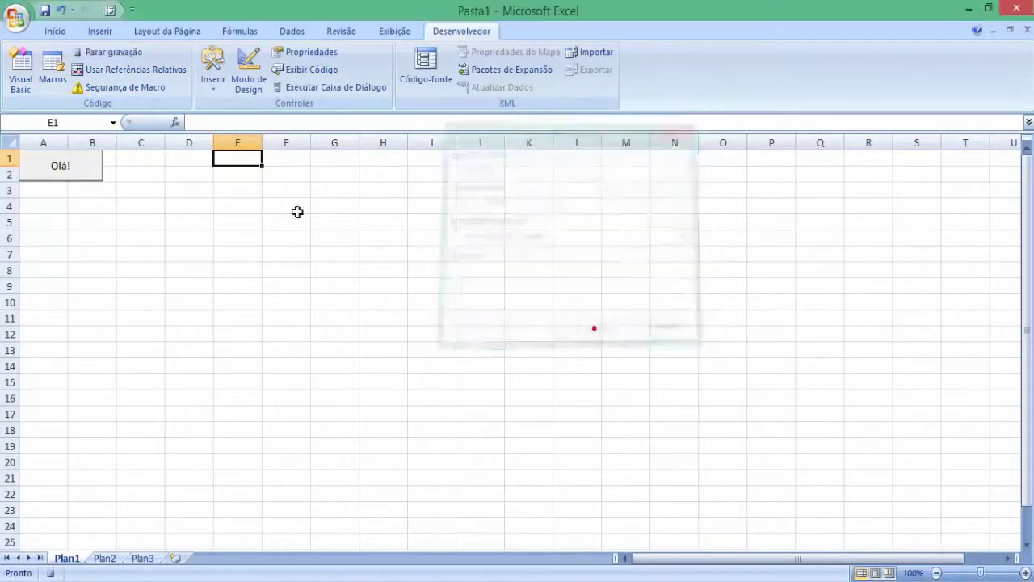
left_click(60, 30)
left_click(191, 81)
left_click(453, 31)
left_click(80, 52)
left_click(51, 204)
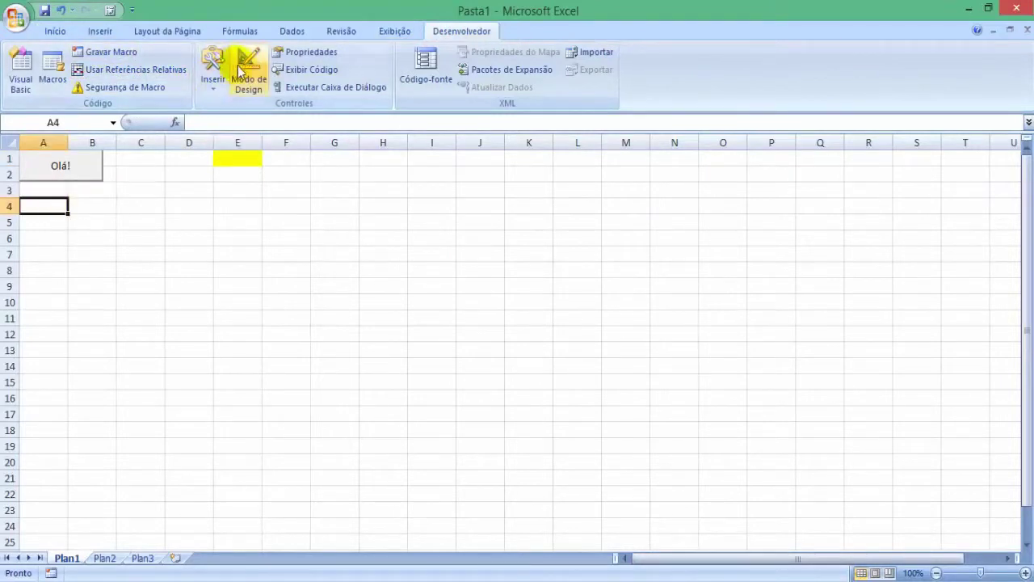
Insert a second form-control button around cells A4:B7 and assign Macro1 to it
left_click(214, 73)
left_click(207, 121)
left_click_drag(28, 197, 125, 255)
left_click(451, 161)
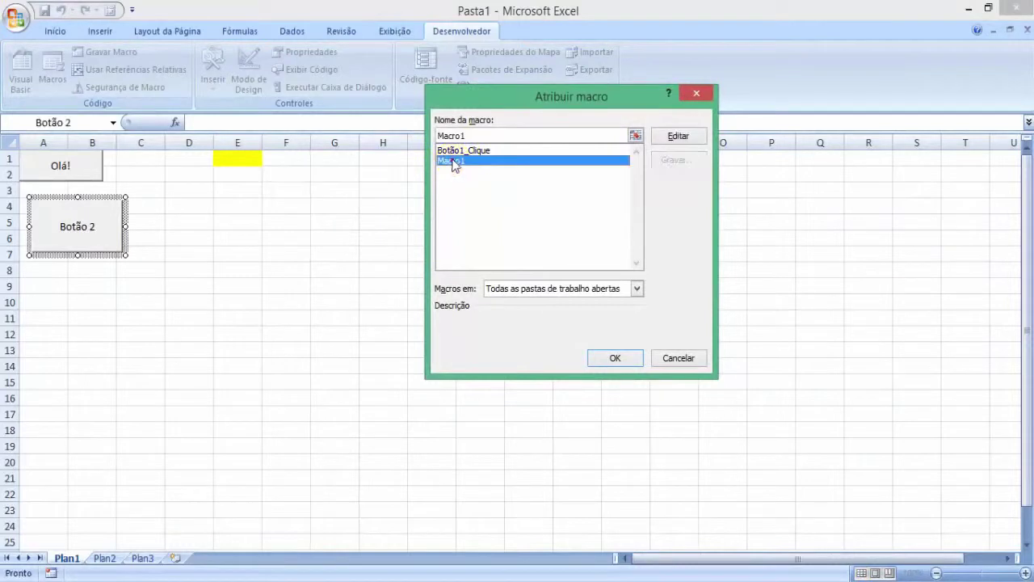
left_click(607, 359)
Caption the second button "Pintar de Amarelo" and move it directly below the "Olá!" button
left_click_drag(104, 225, 35, 225)
type("Pintar de Am")
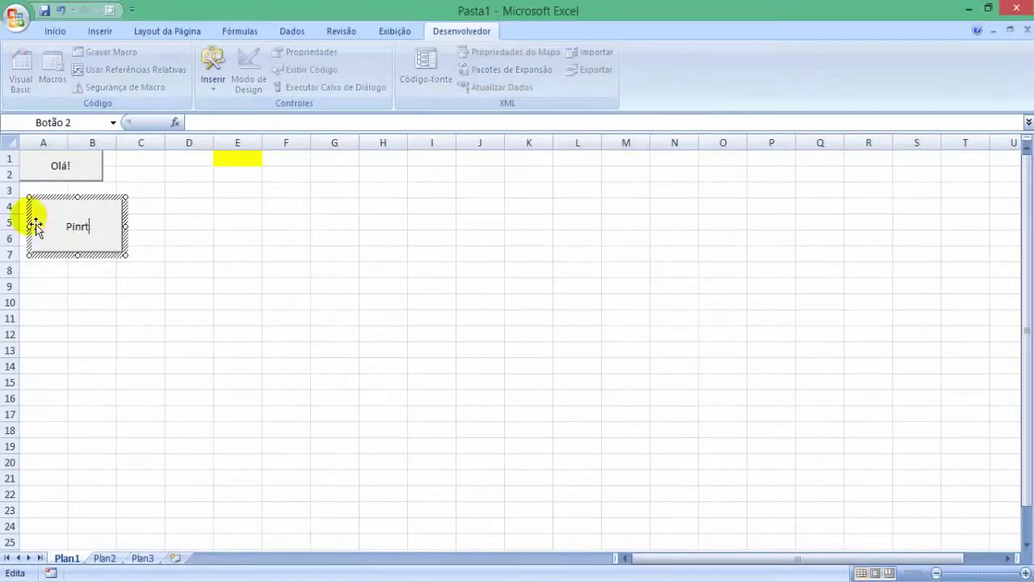
type("arelo")
left_click(116, 238)
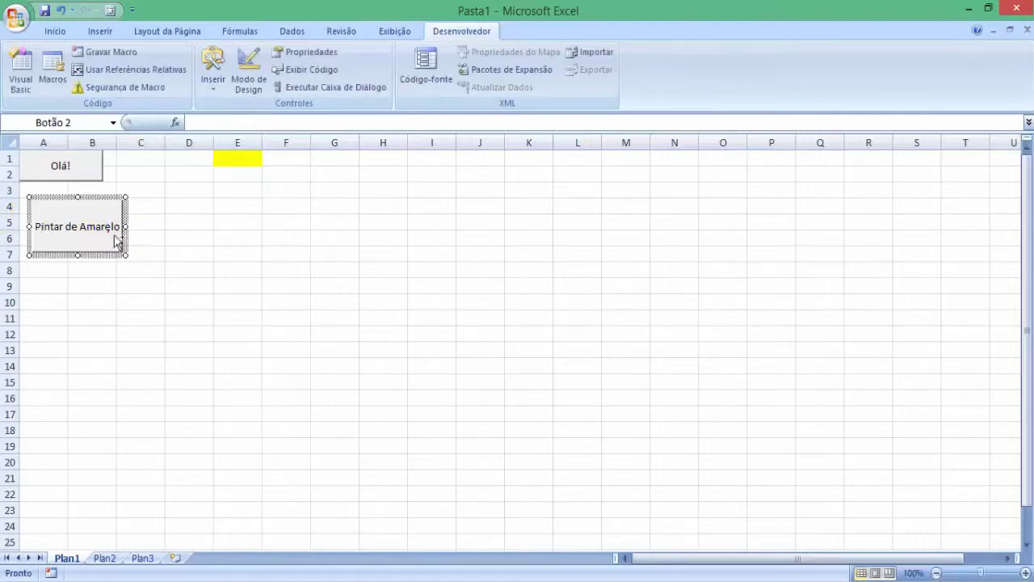
left_click_drag(72, 252, 72, 250)
left_click(152, 287)
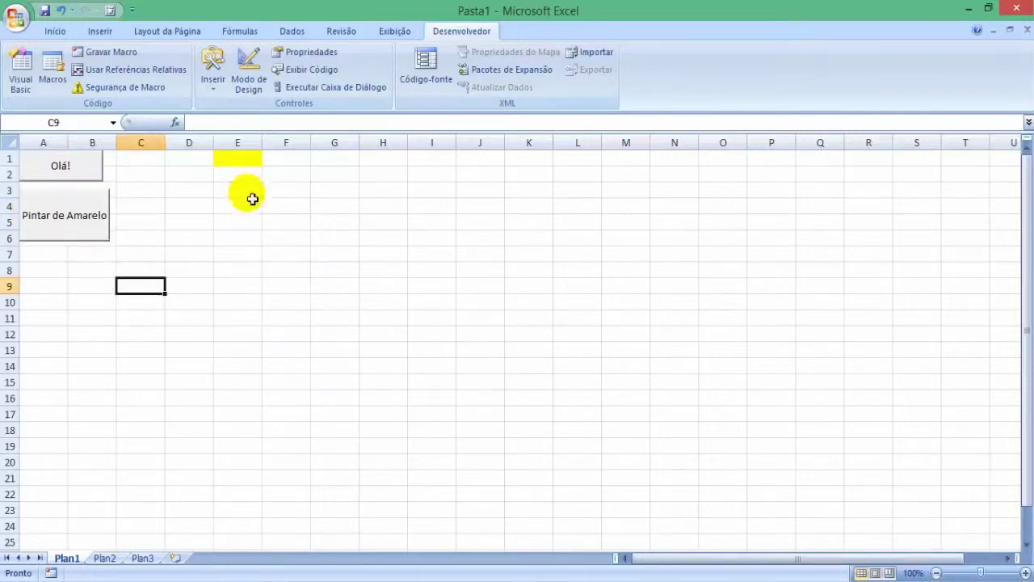
Use the "Pintar de Amarelo" button to fill cells H5, M5, E6, J4 and C11 yellow
left_click(385, 220)
left_click(51, 237)
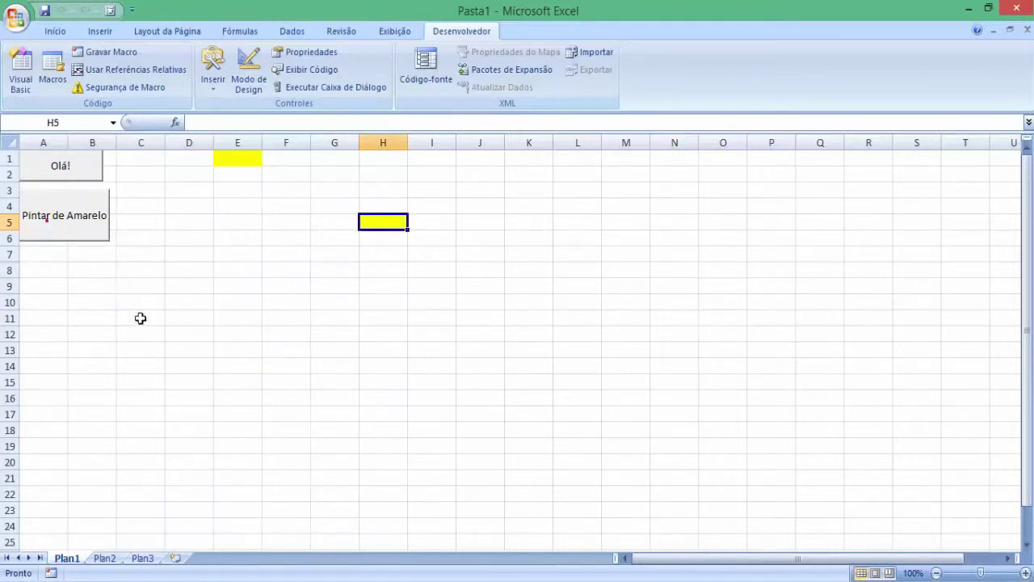
left_click(648, 228)
left_click(95, 231)
left_click(257, 237)
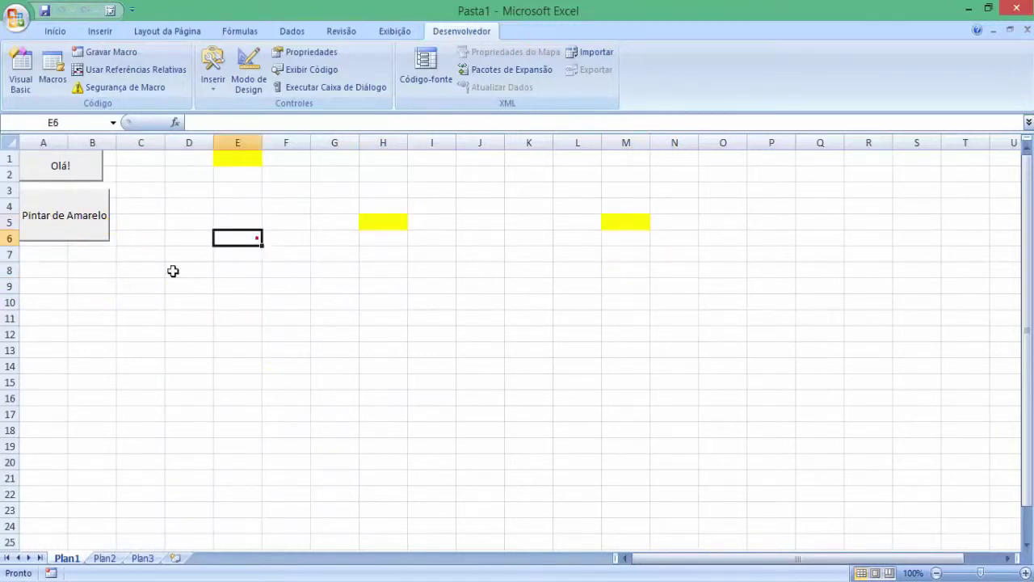
left_click(81, 219)
left_click(480, 204)
left_click(99, 219)
left_click(123, 322)
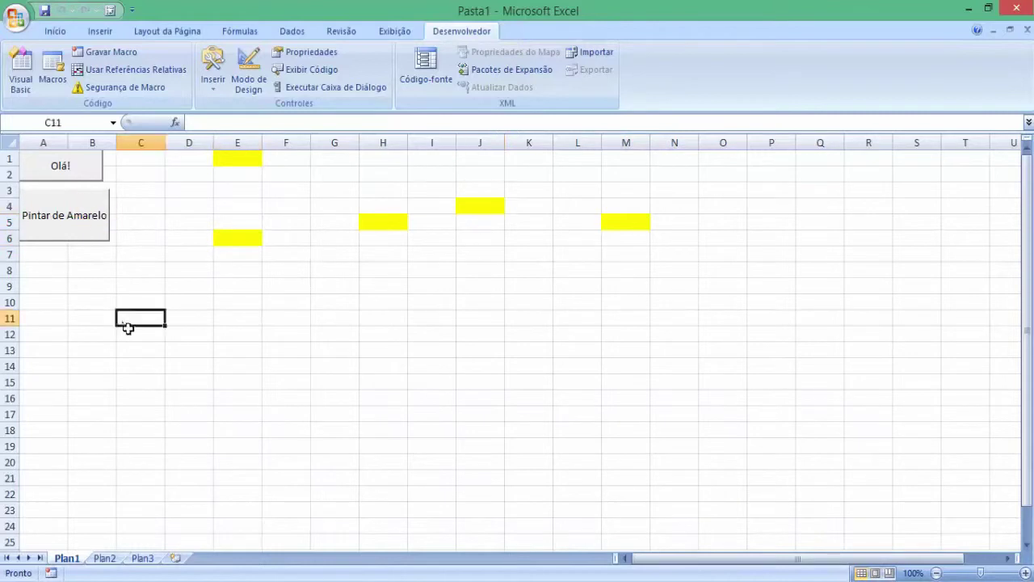
left_click(83, 231)
left_click(31, 288)
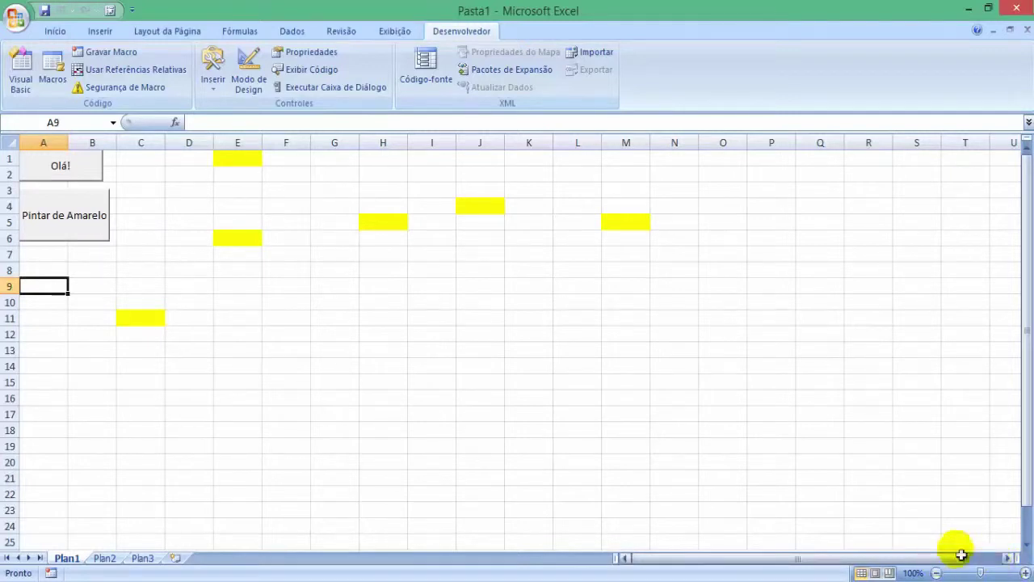
Rename the Plan1 sheet as "Botão"
right_click(62, 556)
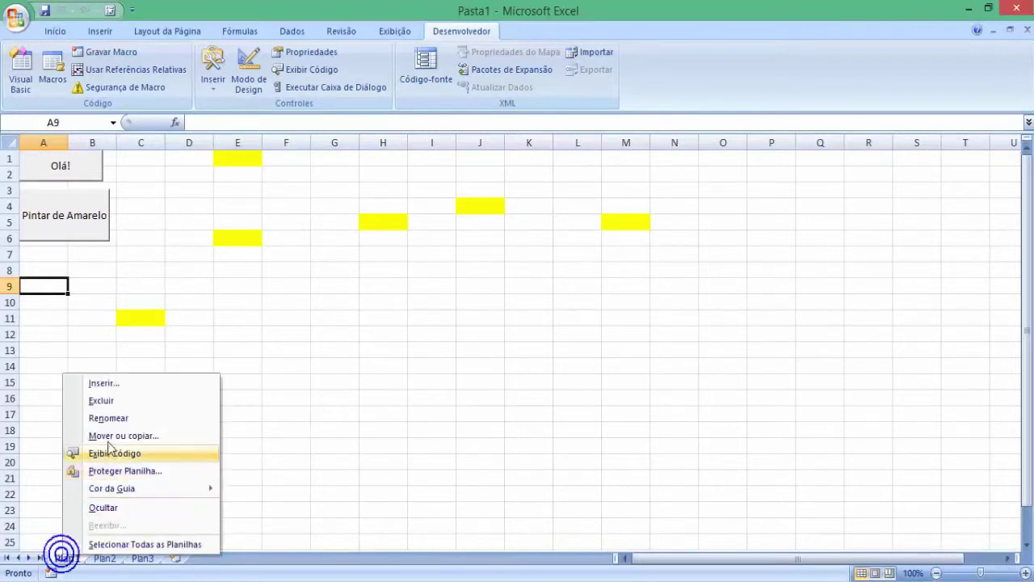
left_click(107, 417)
type("Bo")
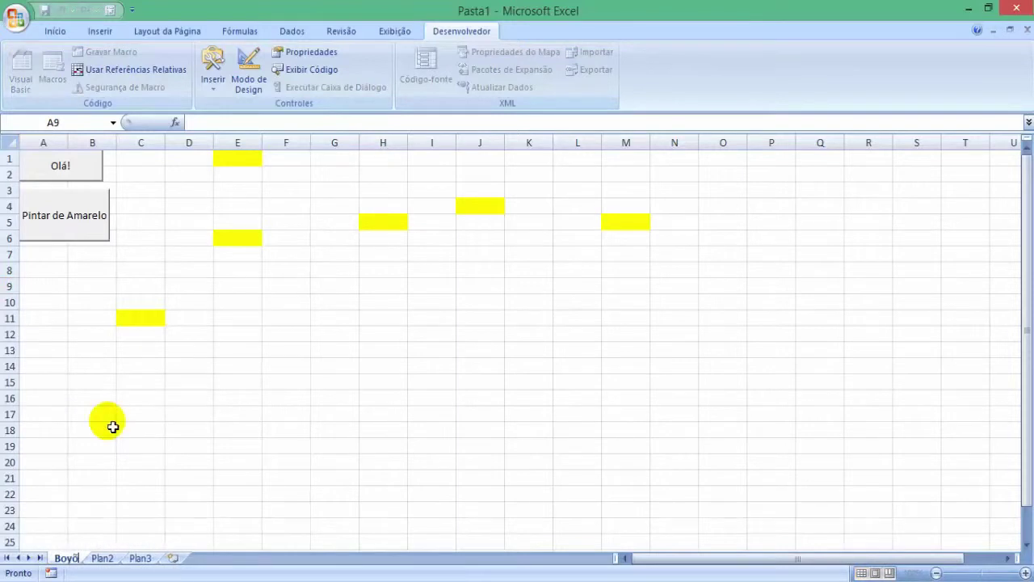
type("tão")
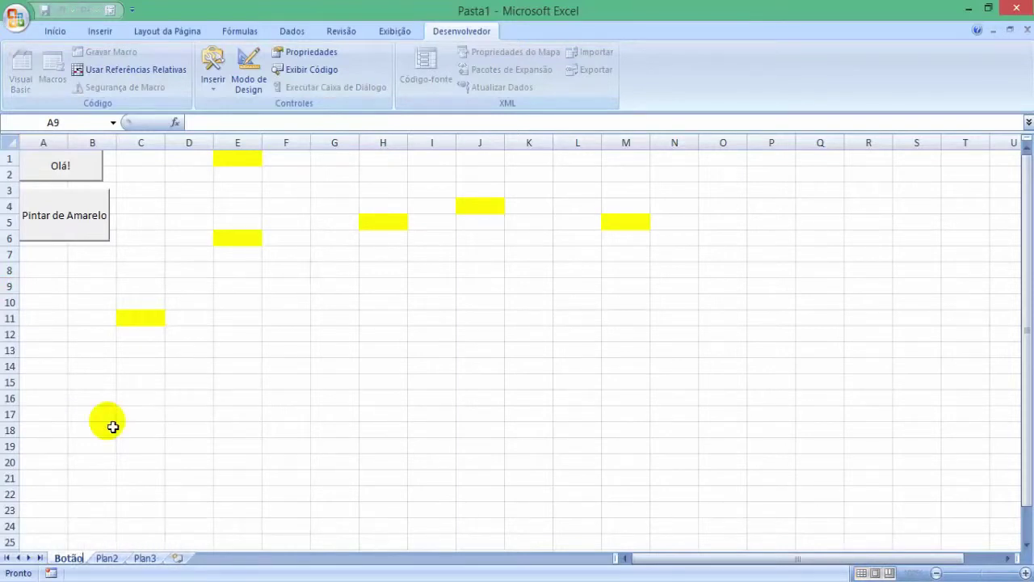
left_click(111, 413)
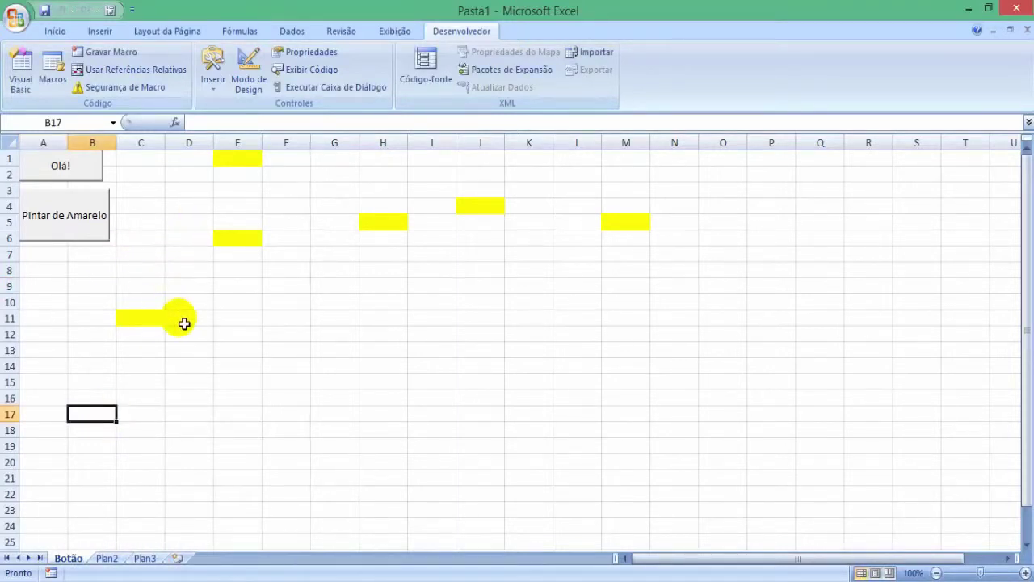
Rename the Plan2 sheet as "Caixa de Seleção e Opcao"
left_click(107, 557)
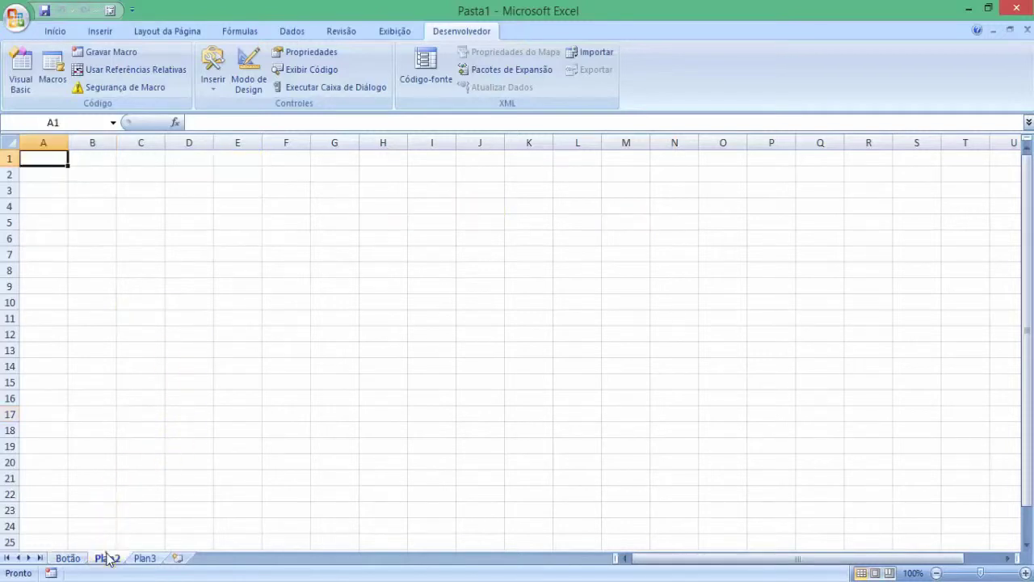
right_click(107, 558)
left_click(185, 416)
type("Cixa")
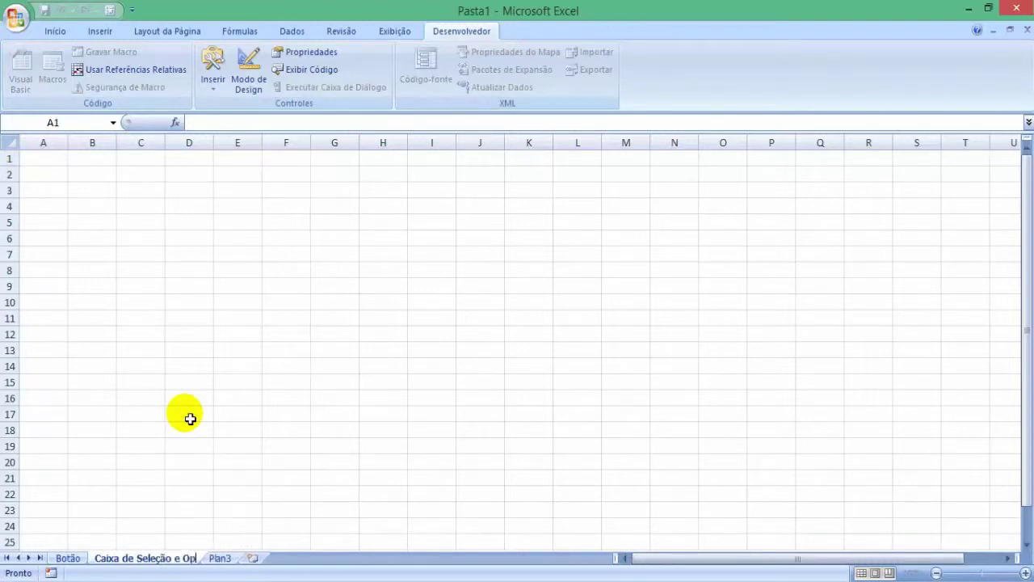
left_click(189, 418)
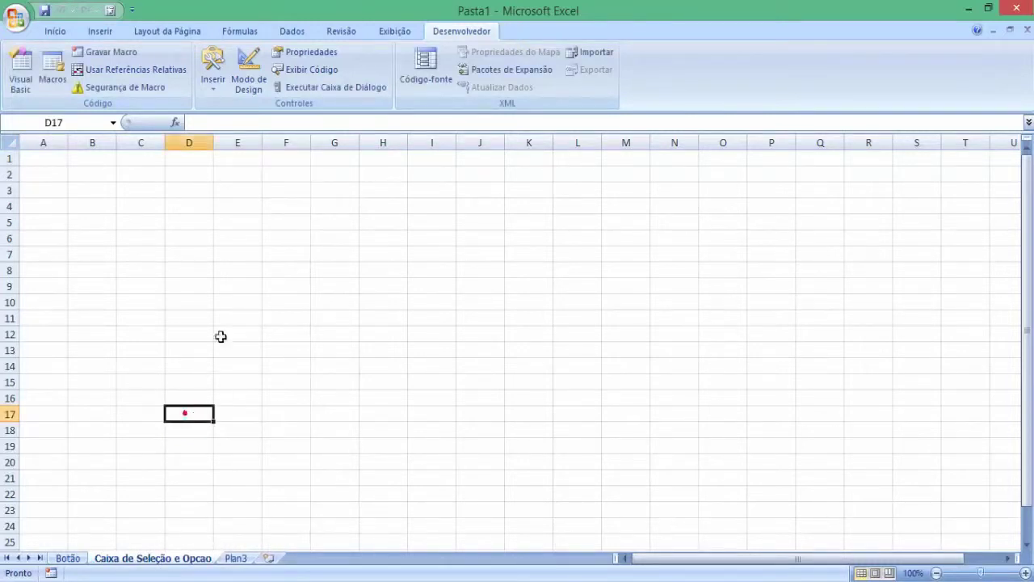
Insert a form-control group box around cells B2:D10 on the "Caixa de Seleção e Opcao" sheet
left_click(214, 80)
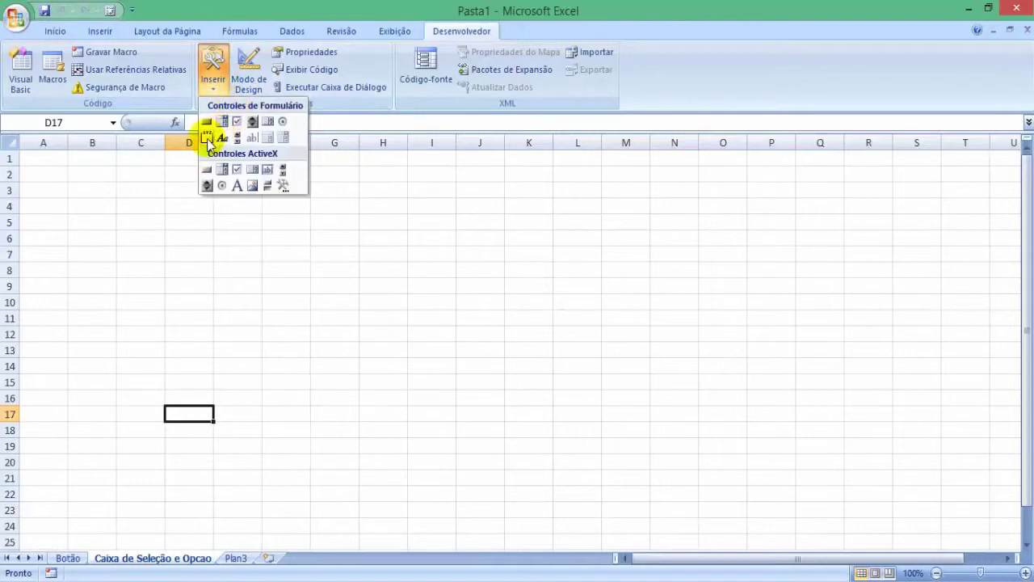
left_click(208, 139)
left_click_drag(57, 160, 215, 313)
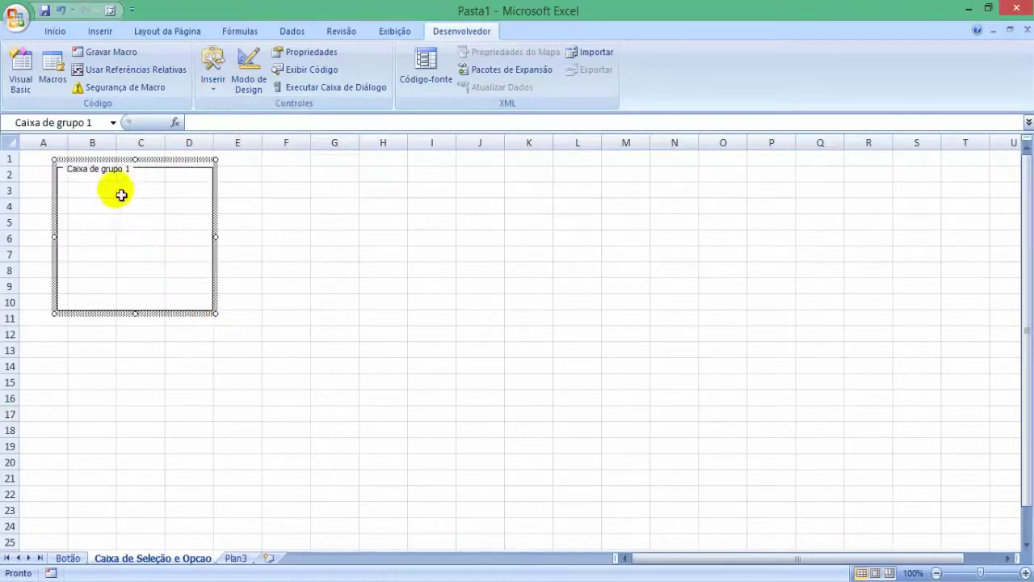
left_click(279, 273)
Insert three form-control check boxes stacked vertically inside the group box
left_click(208, 81)
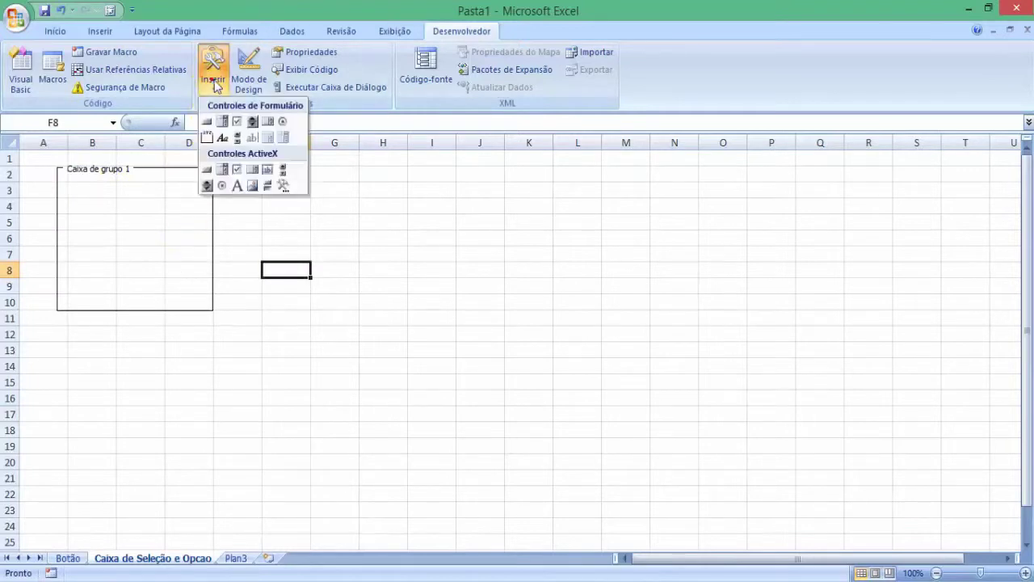
left_click(238, 122)
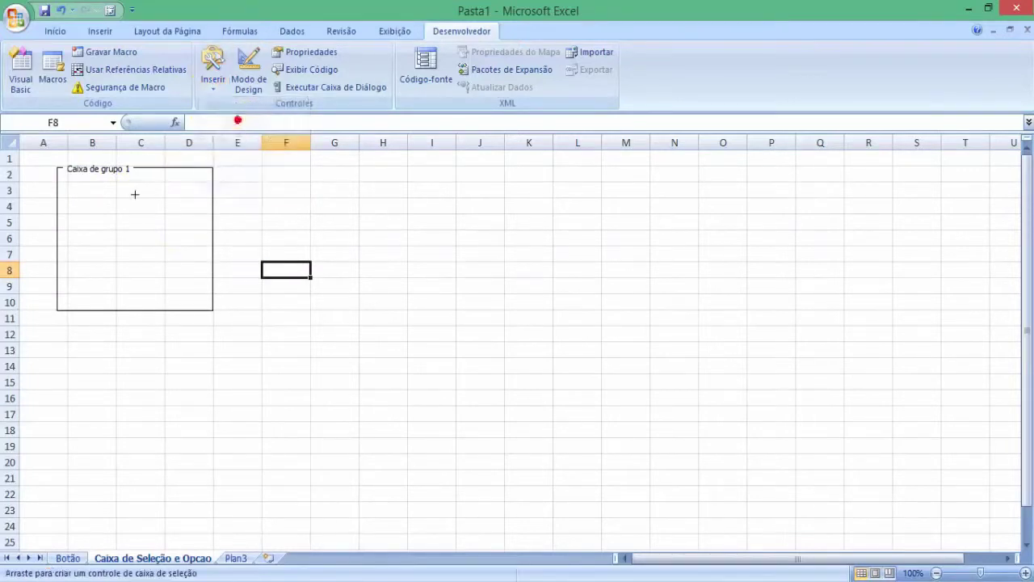
left_click(70, 183)
left_click(210, 87)
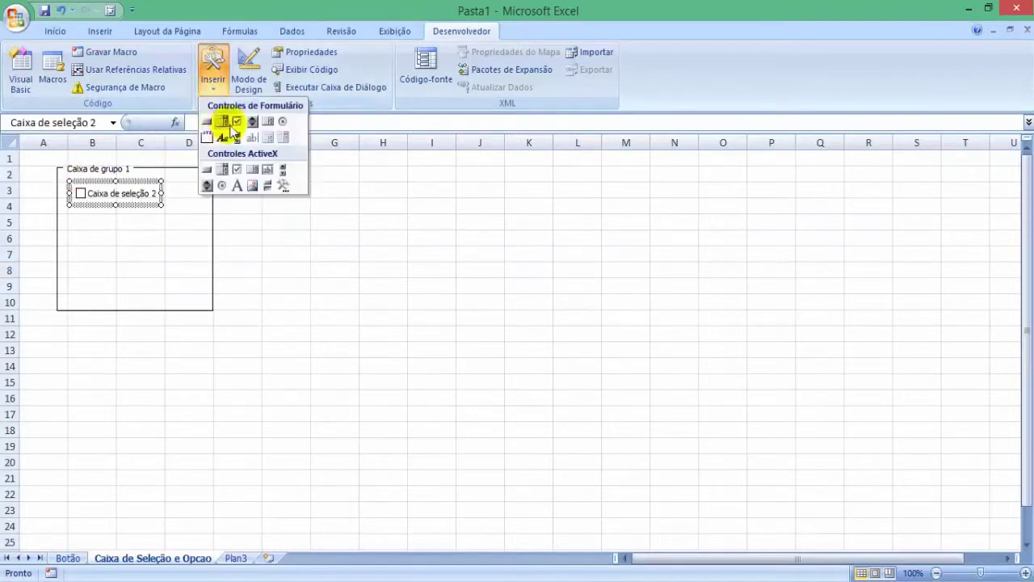
left_click(236, 121)
left_click(71, 207)
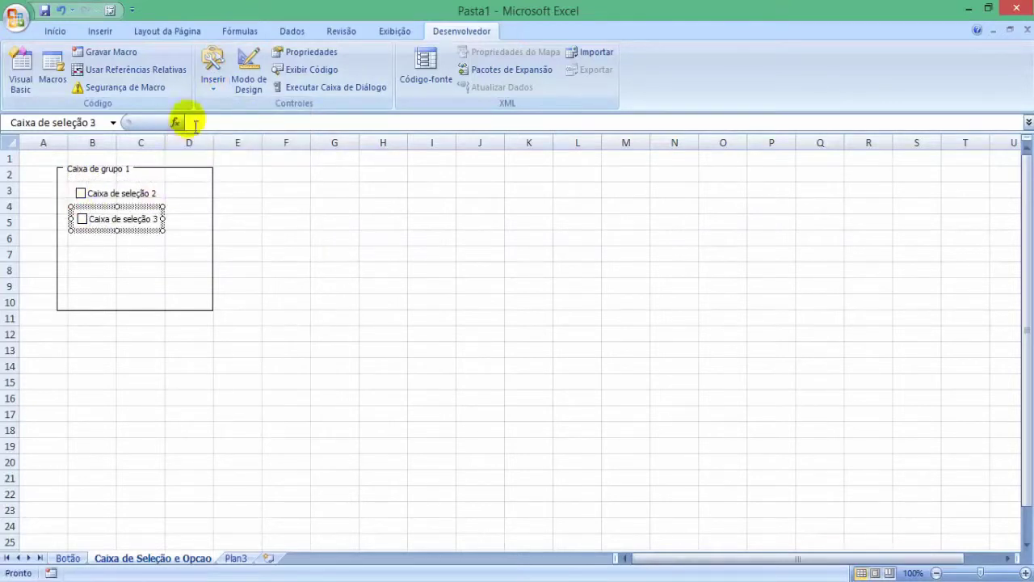
left_click(211, 81)
left_click(237, 121)
left_click(74, 240)
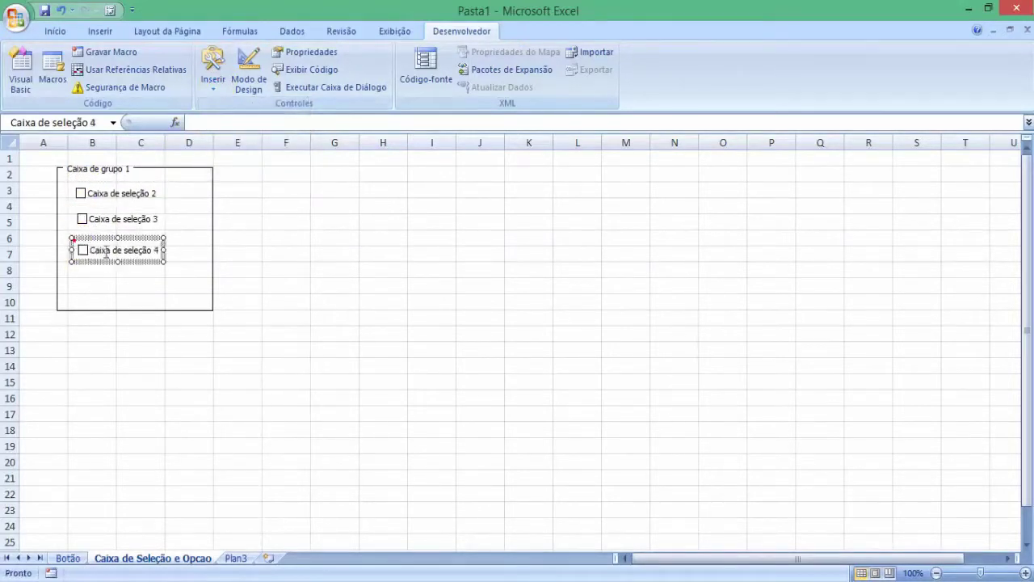
left_click(129, 273)
Caption the group box "Eu gosto de filmes de"
left_click(110, 201)
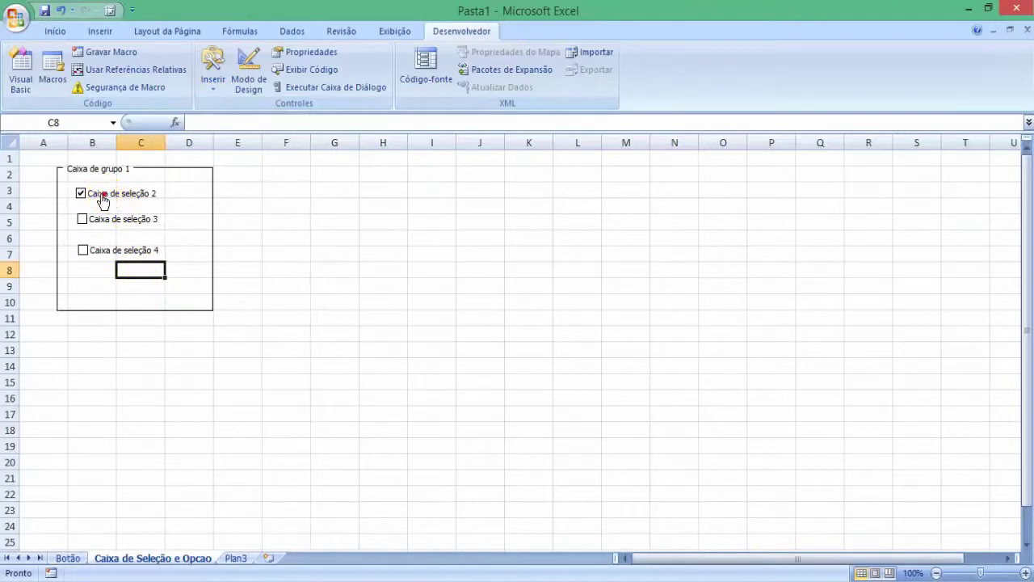
left_click(99, 201, "ctrl")
double_click(100, 194)
left_click(89, 194)
left_click(97, 171, "ctrl")
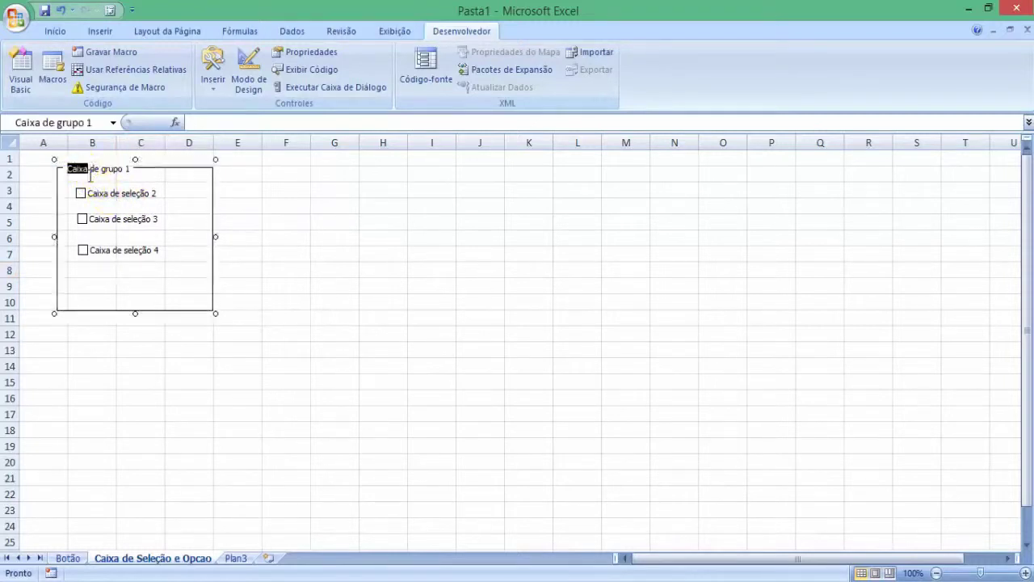
double_click(97, 171)
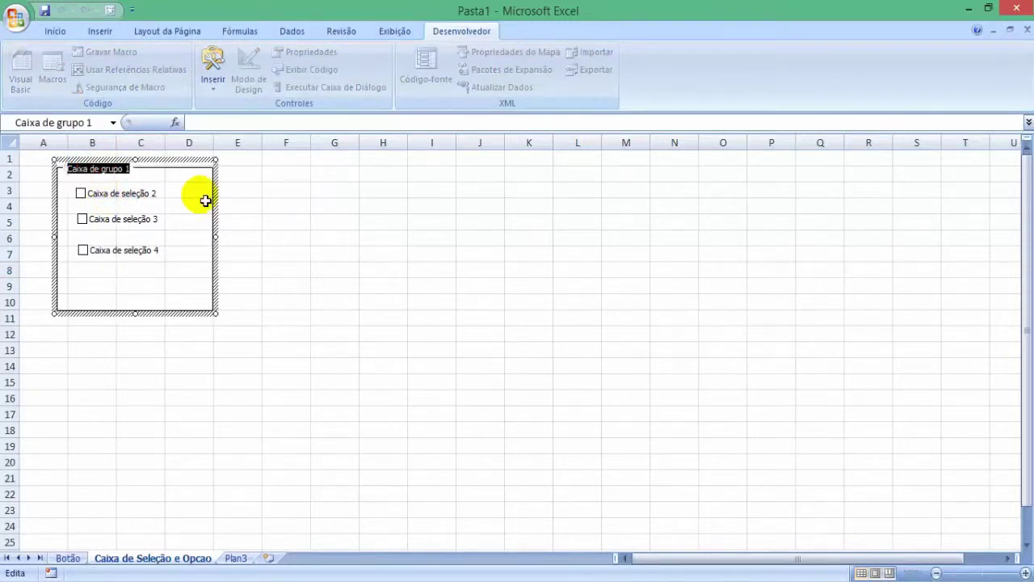
type("Eu gosto de fi")
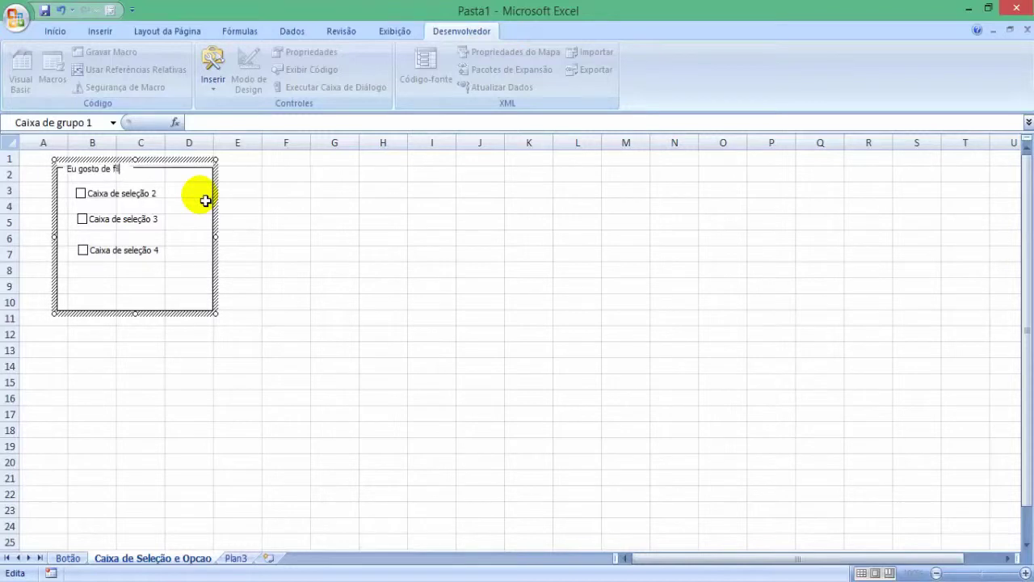
left_click(250, 212)
Caption the first check box "Ficção" and the second one "Terror"
left_click(122, 200, "ctrl")
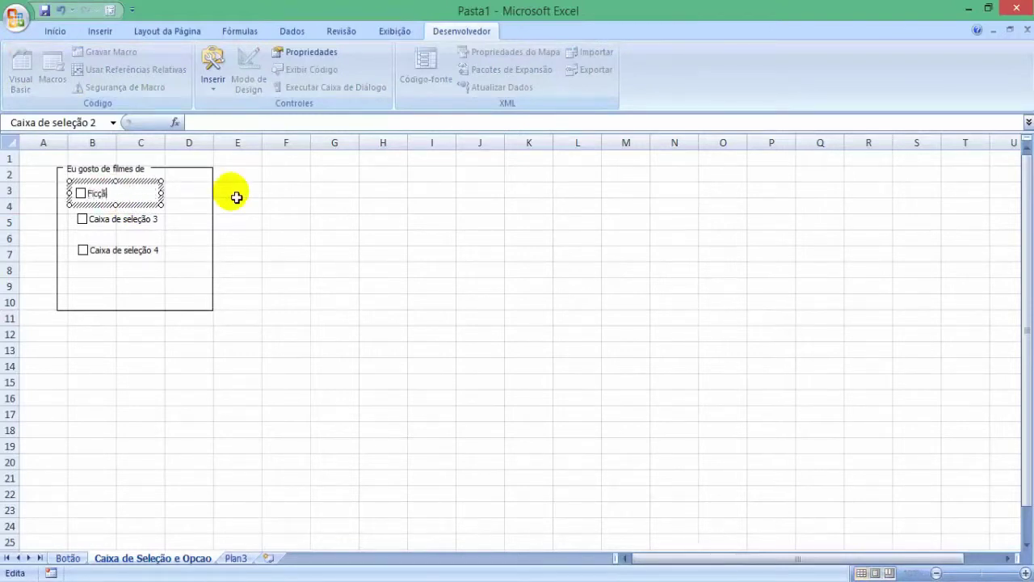
left_click(113, 222)
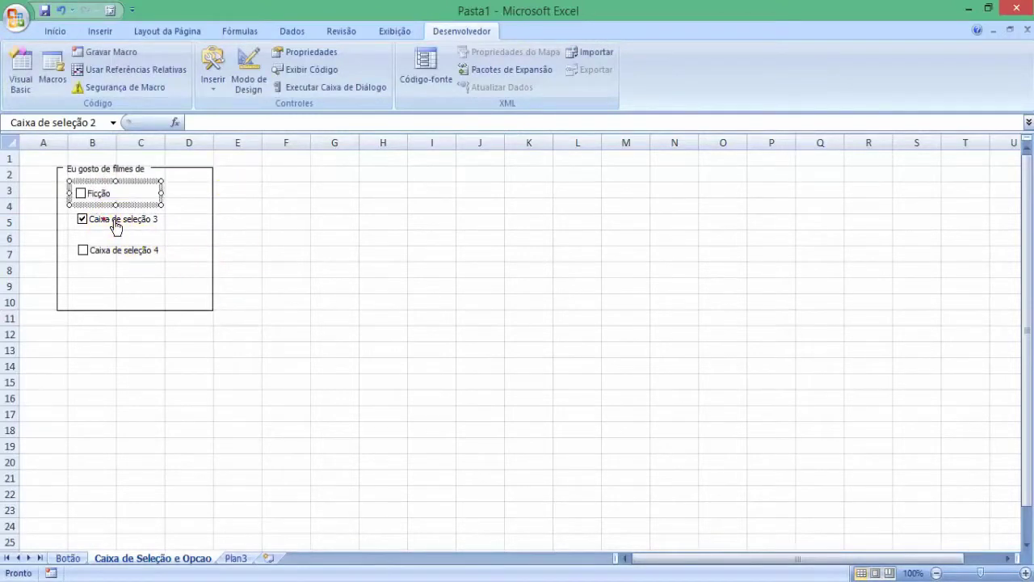
left_click(118, 225)
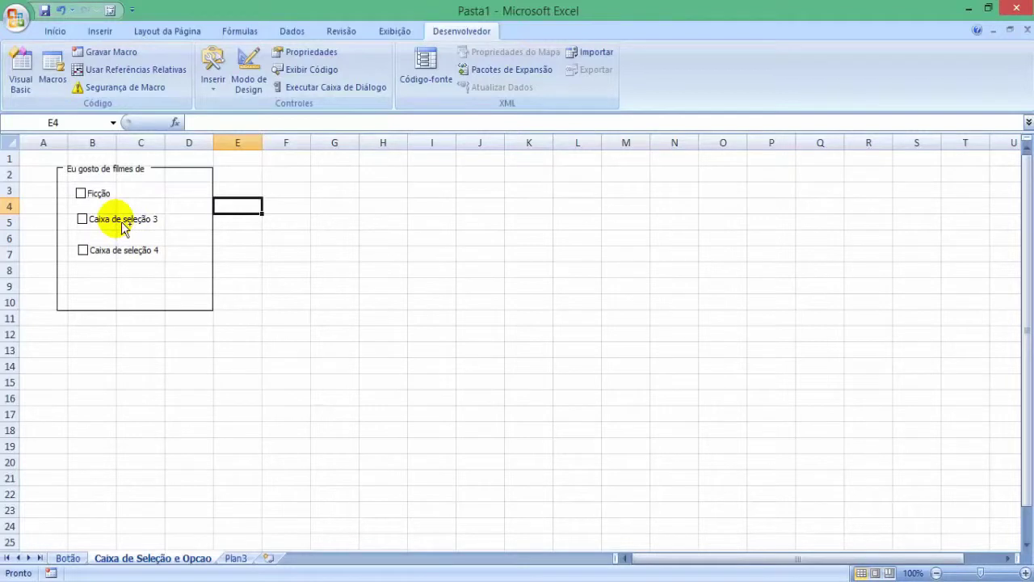
left_click(123, 228, "ctrl")
left_click(118, 226)
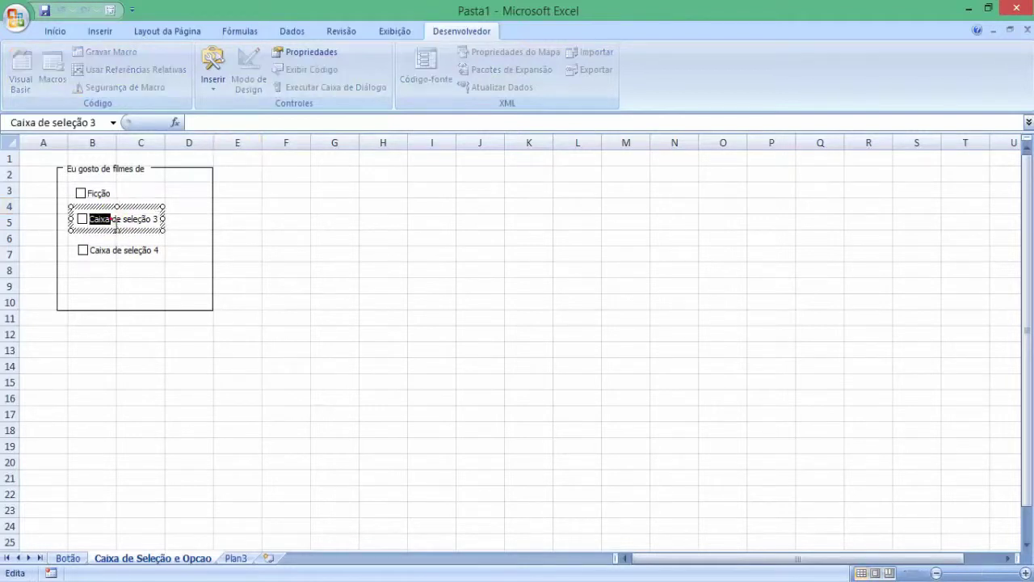
type("Ter")
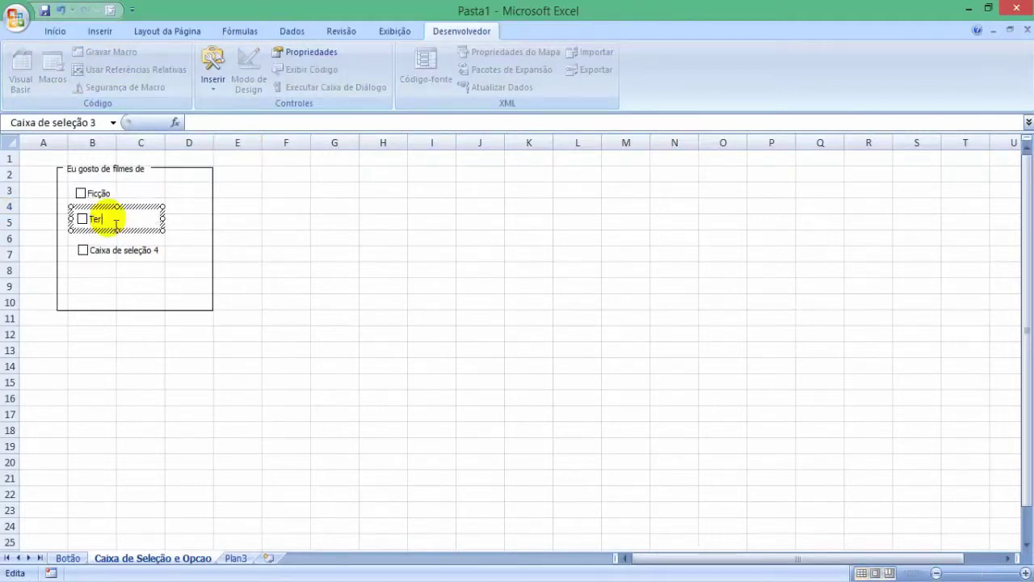
left_click(144, 274)
Caption the third check box "Comédia"
left_click(105, 253, "ctrl")
double_click(105, 252)
key("shift+End")
type("Comédia")
left_click(355, 292)
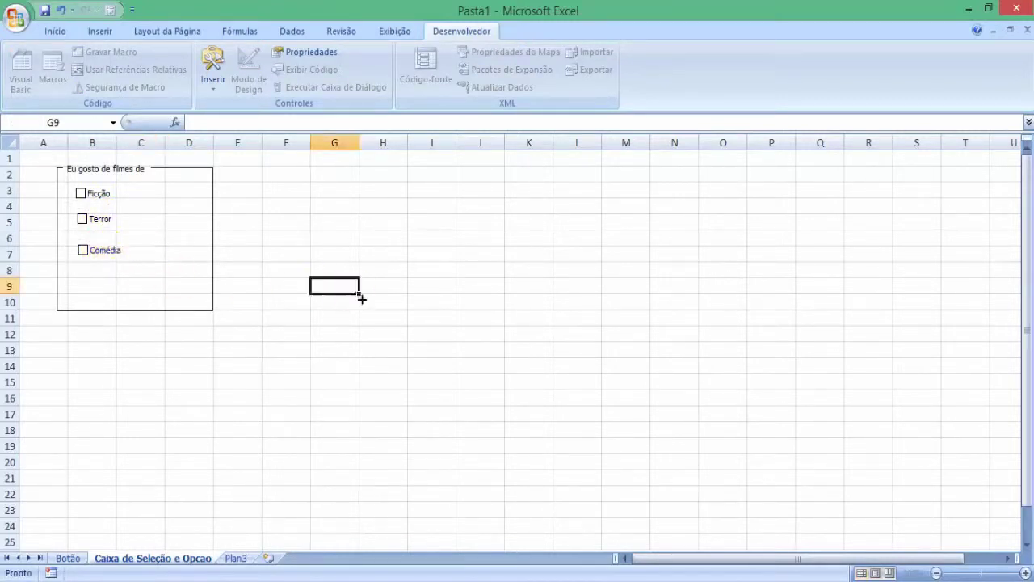
Shrink the "Eu gosto de filmes de" group box so it ends at row 8 and column C, closely around its check boxes
left_click(136, 305)
left_click_drag(136, 307, 133, 271)
left_click(149, 336)
left_click(215, 210)
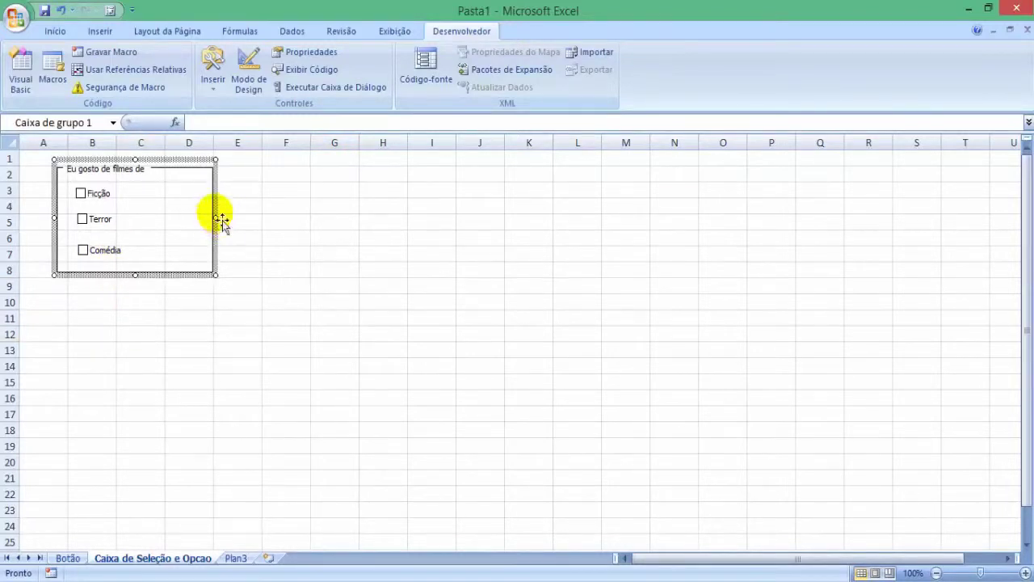
left_click_drag(215, 218, 159, 204)
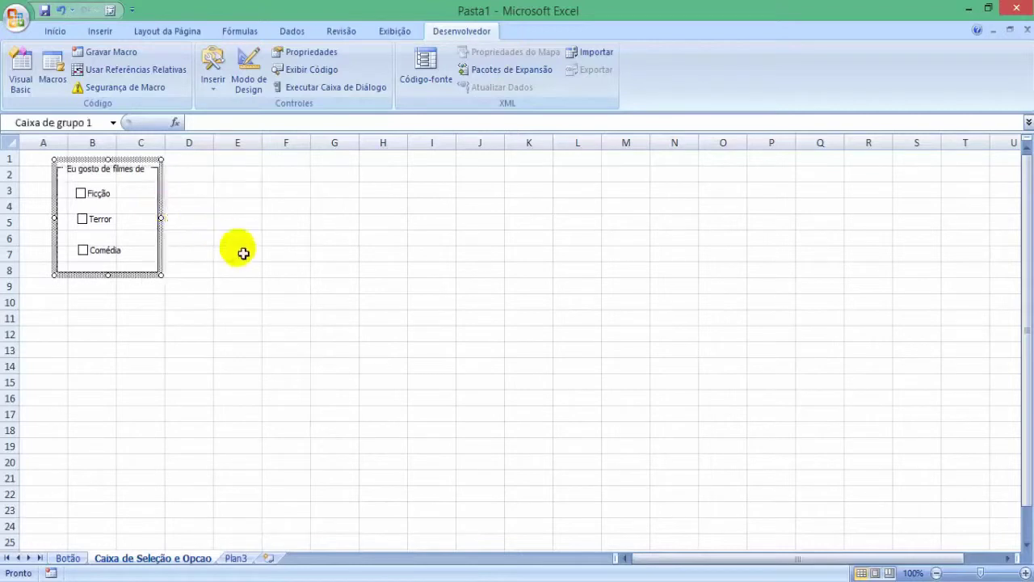
left_click(230, 252)
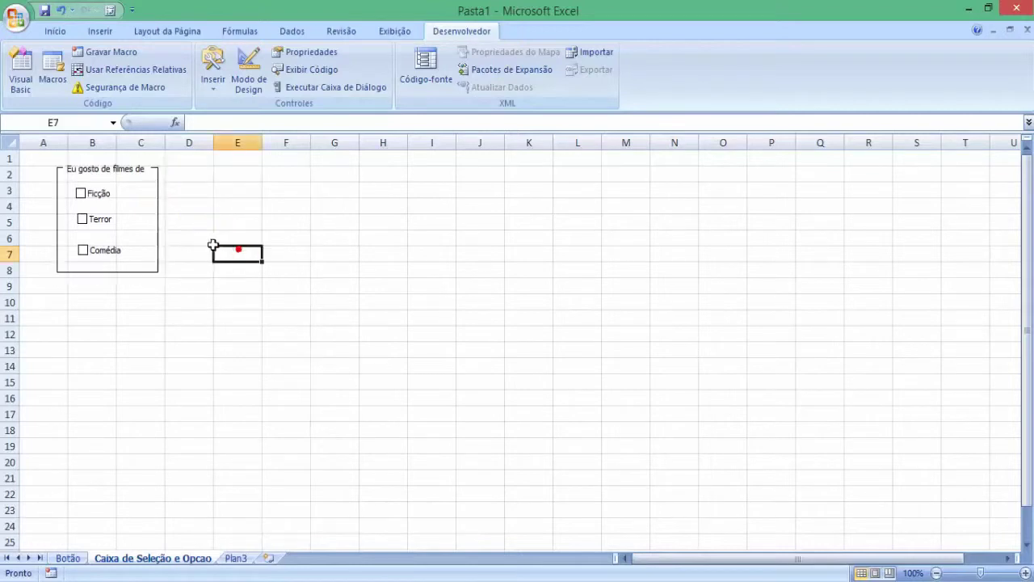
Tick the Ficção, Terror and Comédia check boxes and move the group box up to the sheet's corner, starting in cell A1
left_click(97, 197)
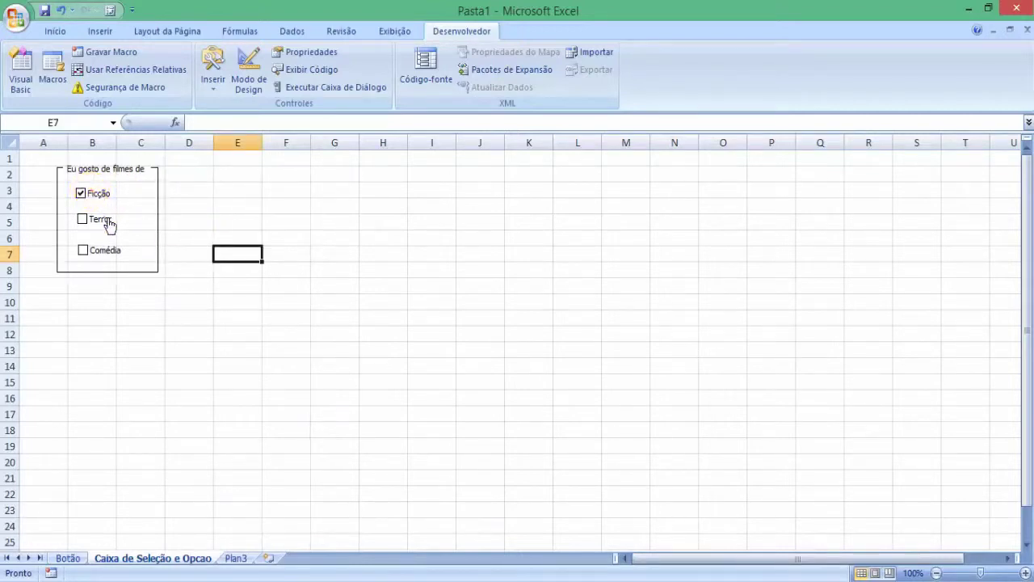
left_click(108, 260)
left_click(141, 366)
left_click_drag(159, 235, 130, 235)
left_click(200, 286)
Try to move the three check boxes together into the relocated group box, and untick Ficção
left_click(97, 194, "ctrl")
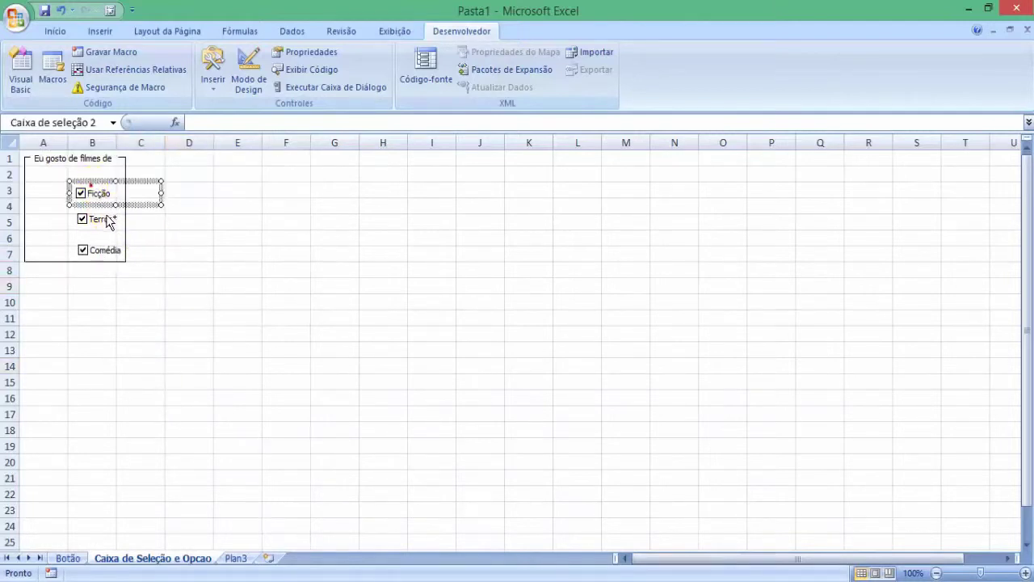
left_click(96, 219, "ctrl")
left_click(111, 252, "ctrl")
left_click_drag(148, 267, 115, 238)
left_click(105, 195)
left_click(162, 208)
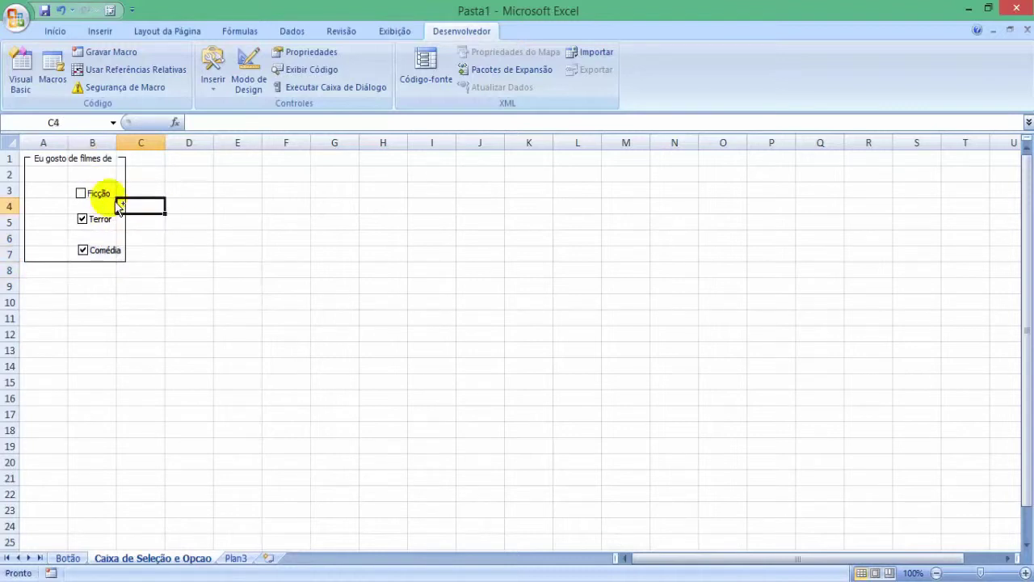
Move the Ficção, Terror and Comédia check boxes together so they sit inside the "Eu gosto de filmes de" group box
left_click(101, 196, "ctrl")
left_click(111, 224, "ctrl")
left_click(111, 251, "ctrl")
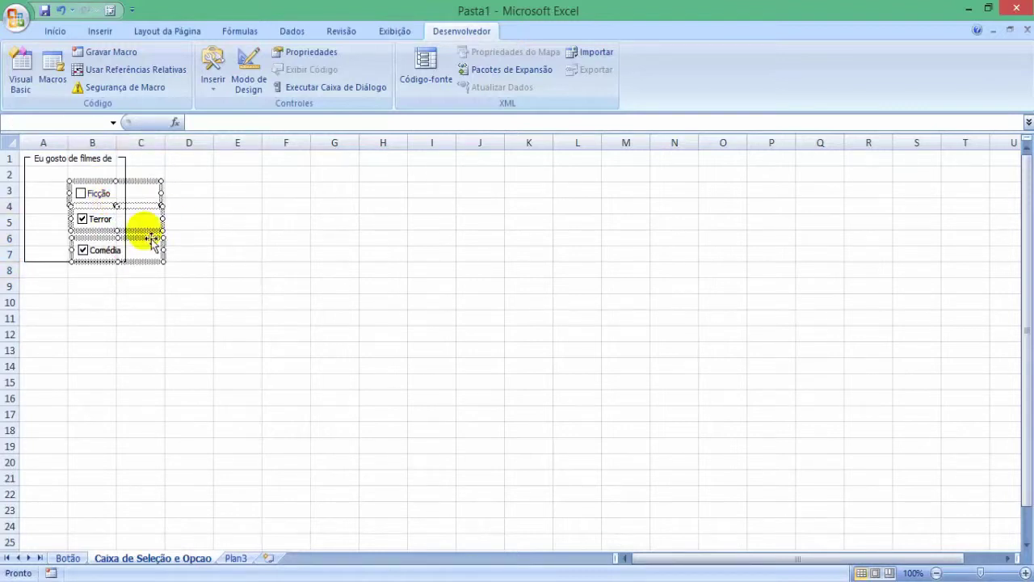
left_click_drag(140, 231, 113, 212)
left_click(221, 238)
left_click(231, 252)
left_click(234, 306)
Insert a second form-control group box around cells D1:F7 and caption it "Gênero"
left_click(213, 73)
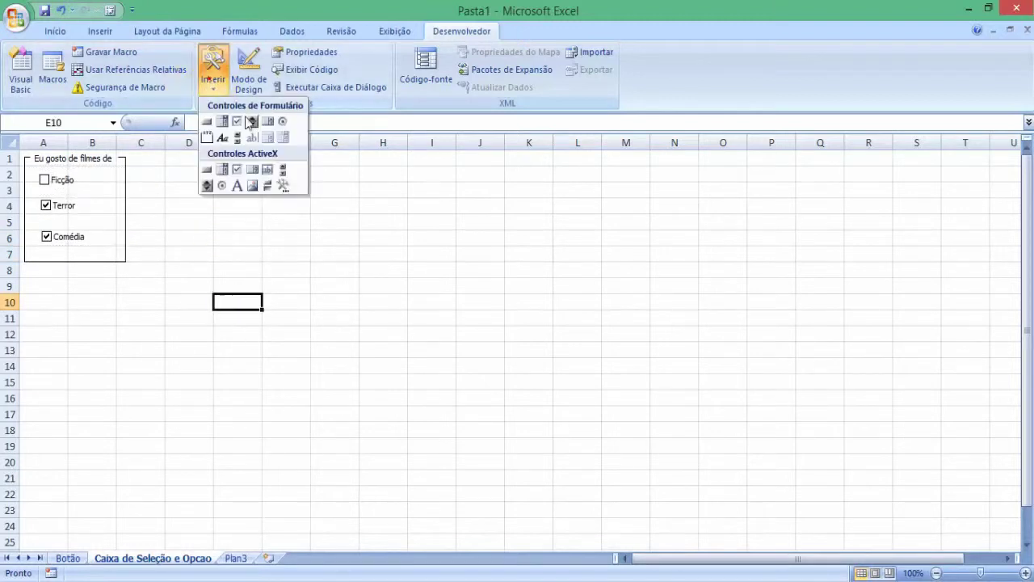
left_click(207, 138)
left_click_drag(178, 151, 309, 268)
double_click(218, 161)
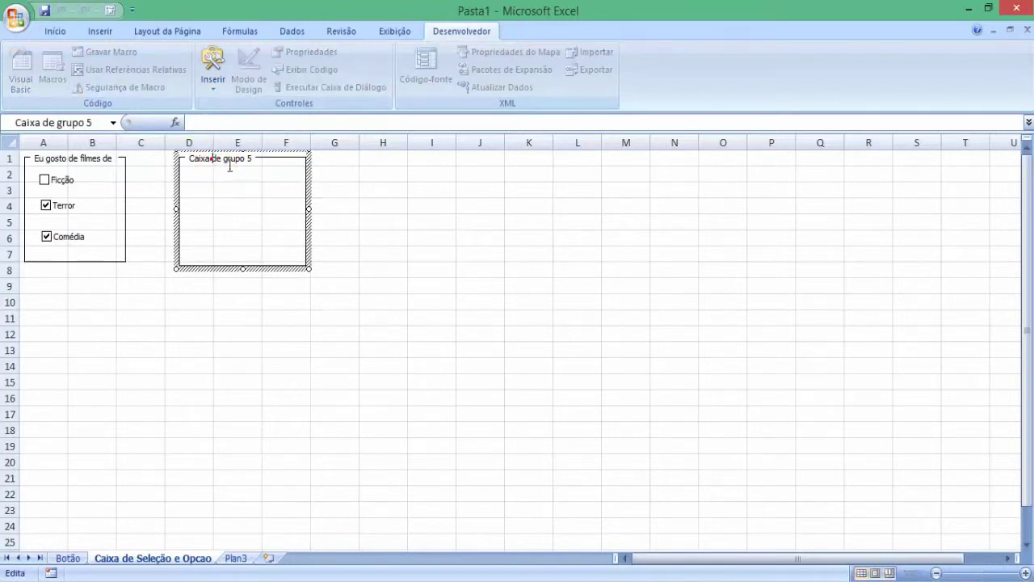
triple_click(259, 162)
type("Gêne")
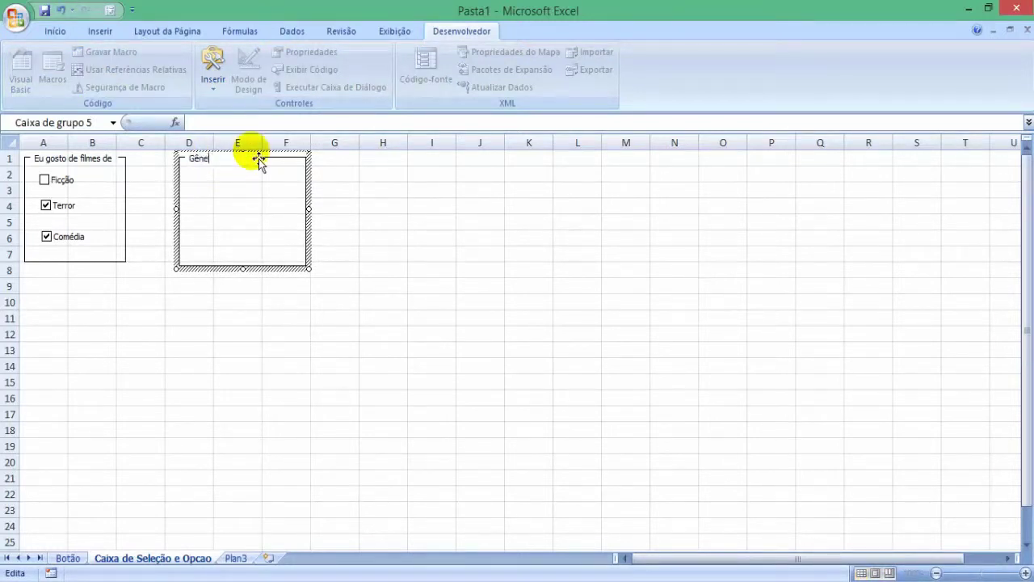
left_click(386, 220)
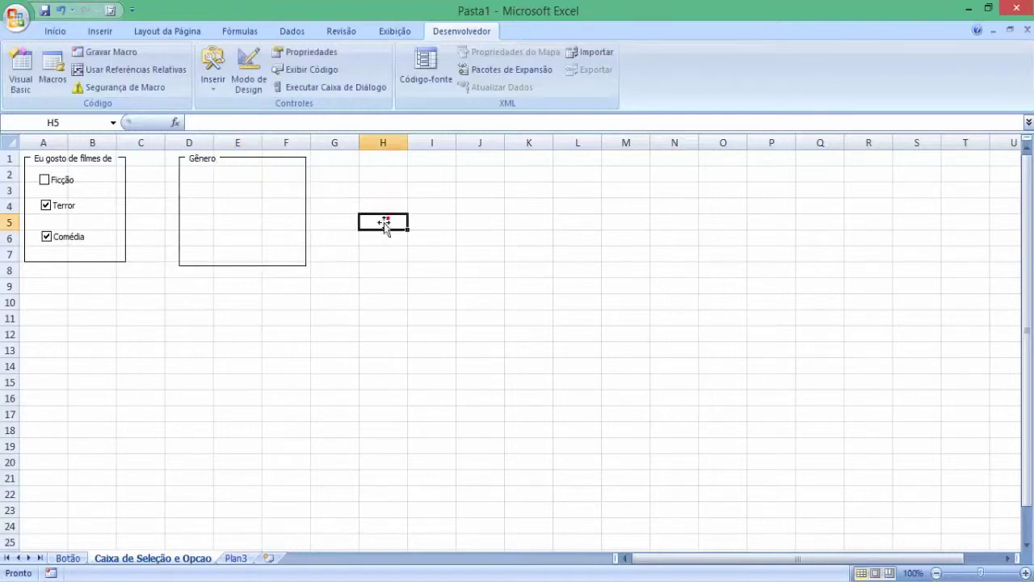
Insert a form-control option button near the top of the Gênero group box and caption it "Masculino"
left_click(215, 73)
left_click(282, 122)
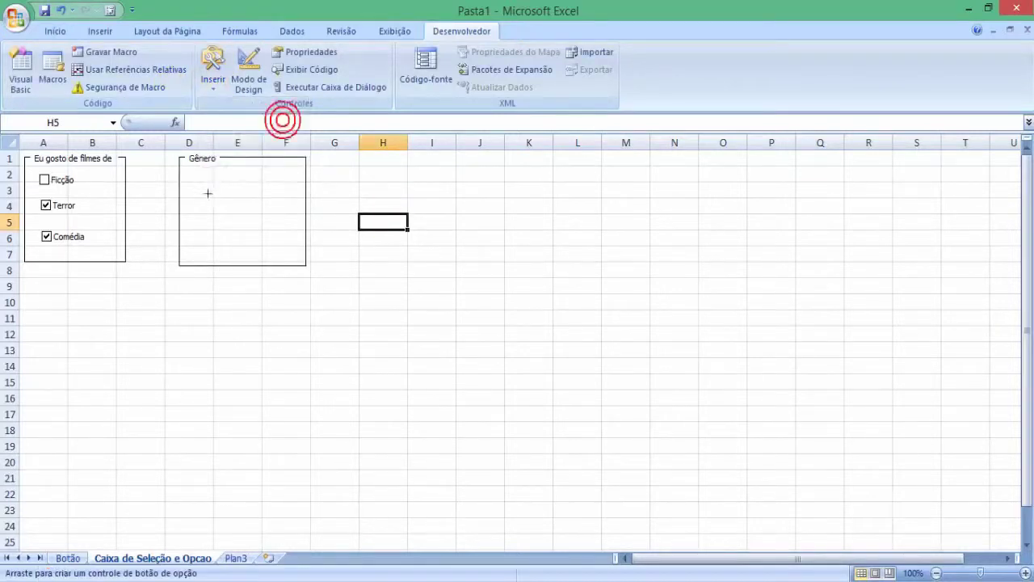
left_click(201, 173)
left_click(230, 184)
key("ctrl+a")
type("Masc")
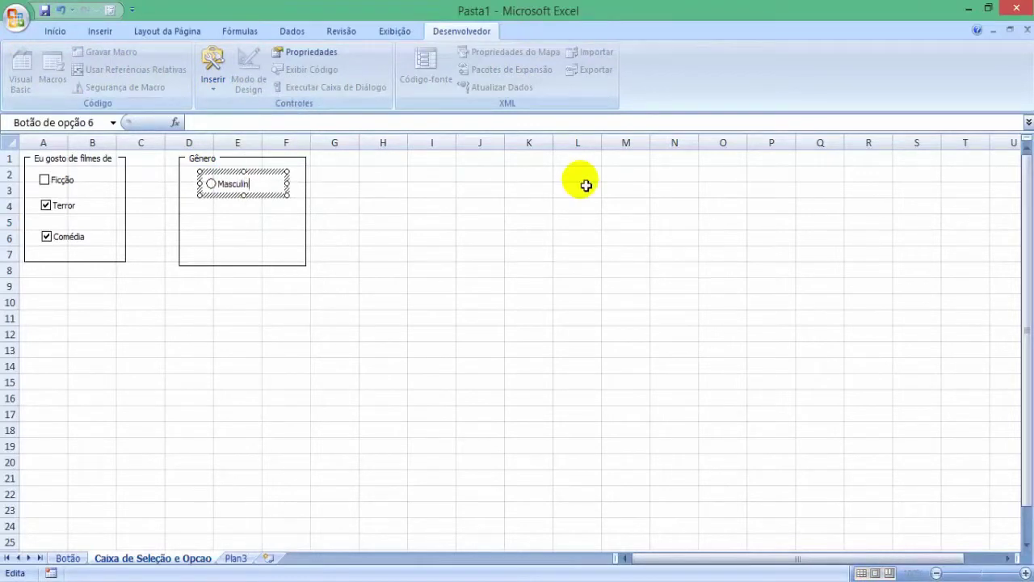
left_click(727, 203)
Duplicate the Masculino option button directly below itself and caption the copy "Feminino"
left_click(235, 184, "ctrl")
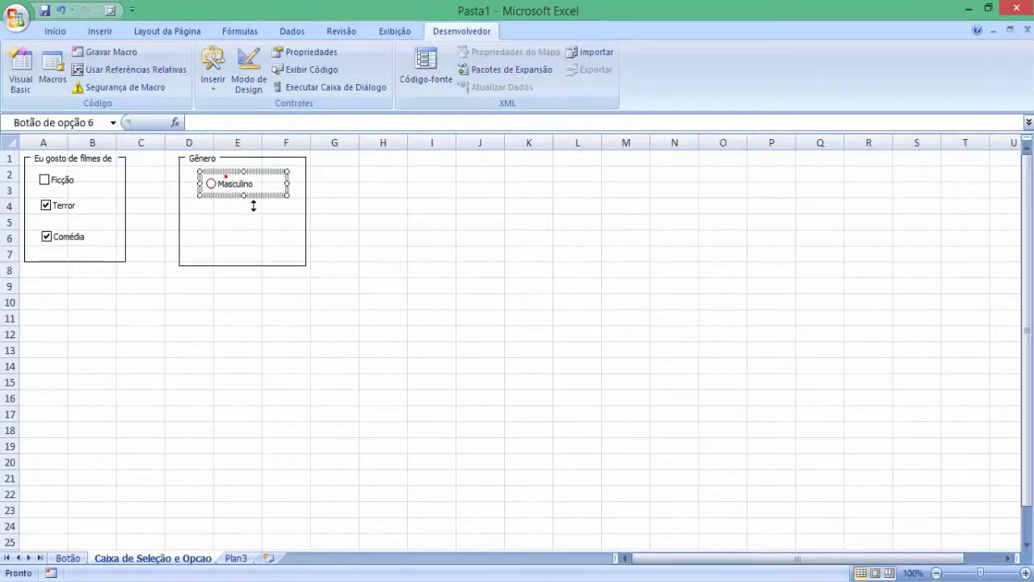
left_click_drag(257, 207, 258, 231)
left_click(233, 207)
key("ctrl+a")
type("Feminino")
left_click(474, 233)
left_click(364, 313)
left_click(371, 345)
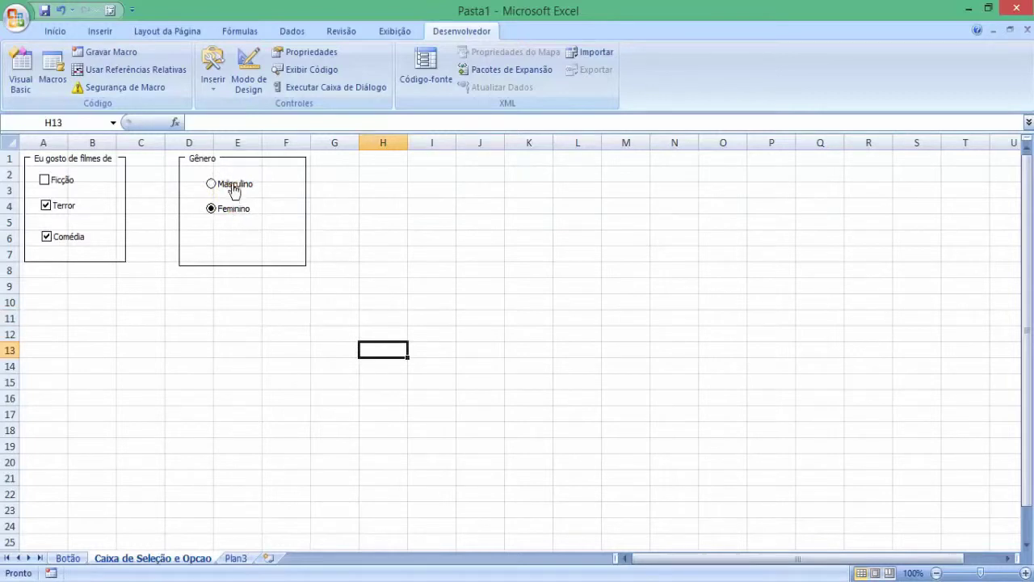
Try out the controls by selecting the Masculino option and ticking Ficção, so all three genre check boxes are ticked
left_click(245, 210)
left_click(366, 277)
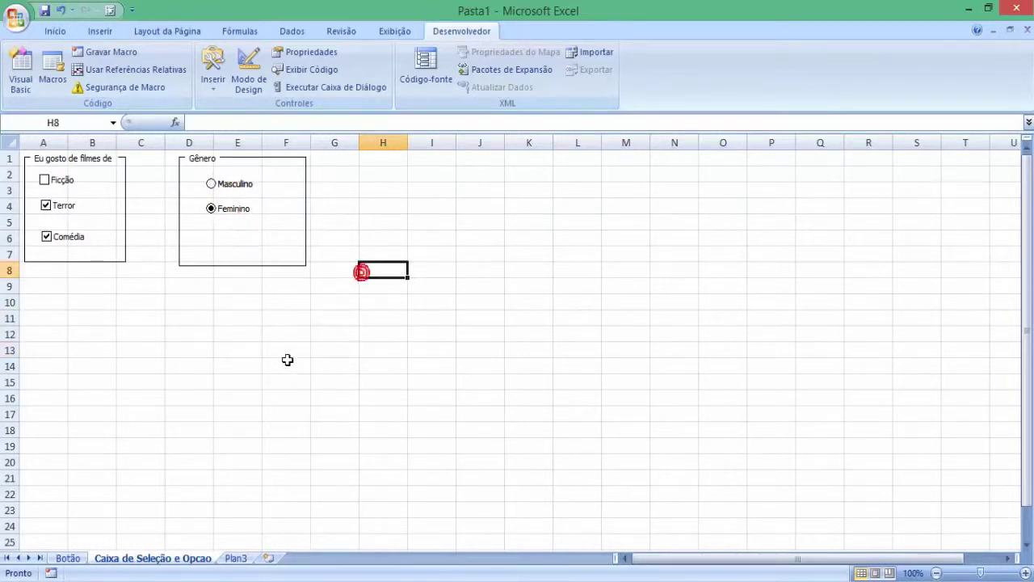
left_click(226, 184)
left_click(58, 179)
left_click(64, 212)
left_click(73, 235)
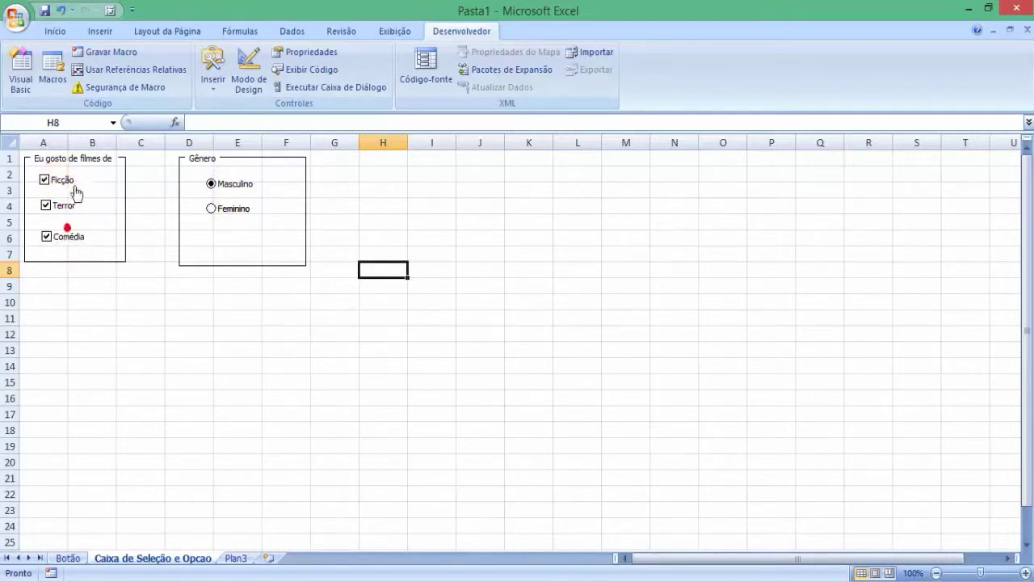
left_click(300, 381)
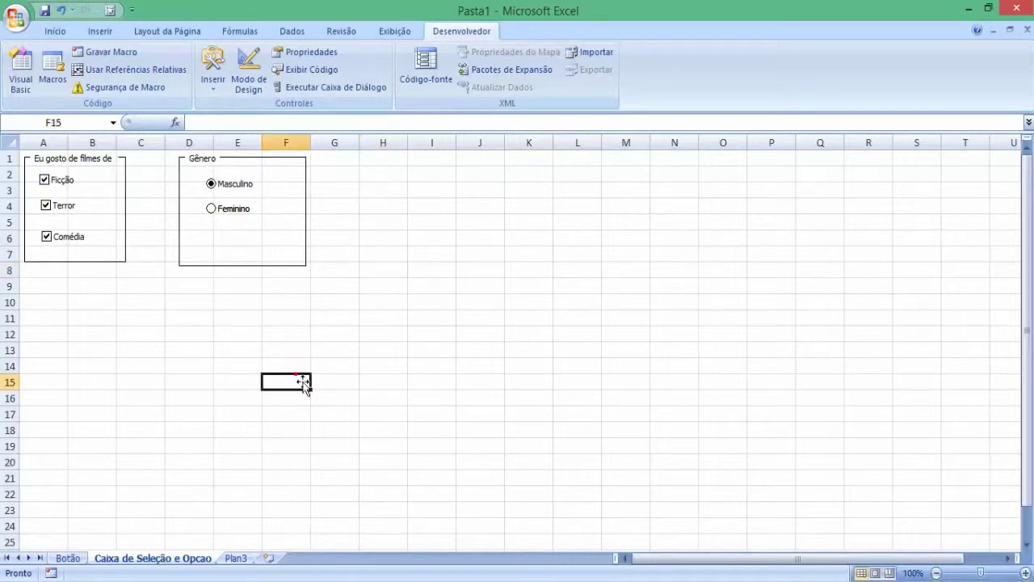
scroll(175, 235, "down", 2)
scroll(176, 243, "up", 2)
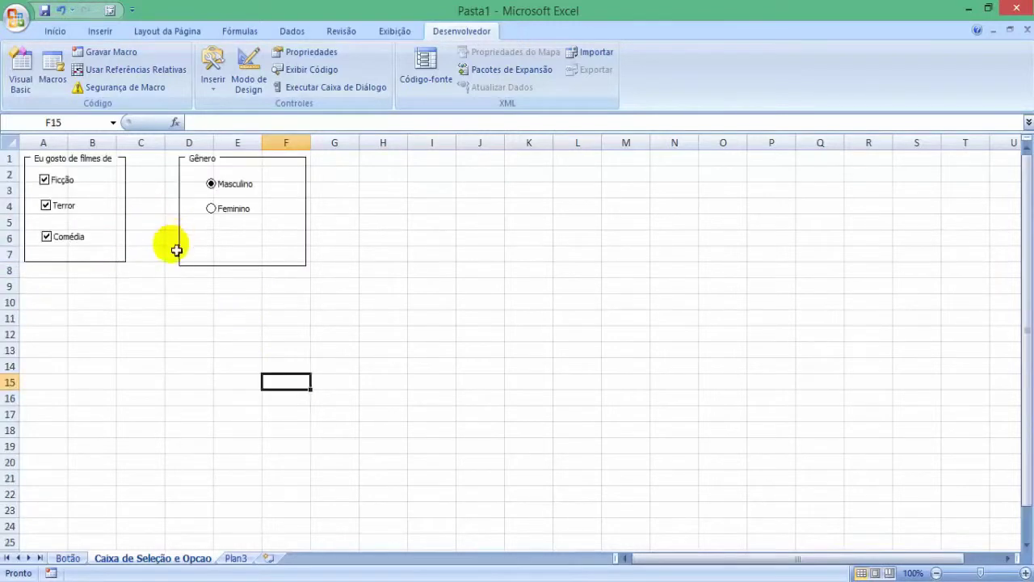
Toggle the genre check boxes off and on to try them, ending with Ficção, Terror and Comédia all ticked
left_click(57, 221)
left_click(67, 204)
left_click(63, 180)
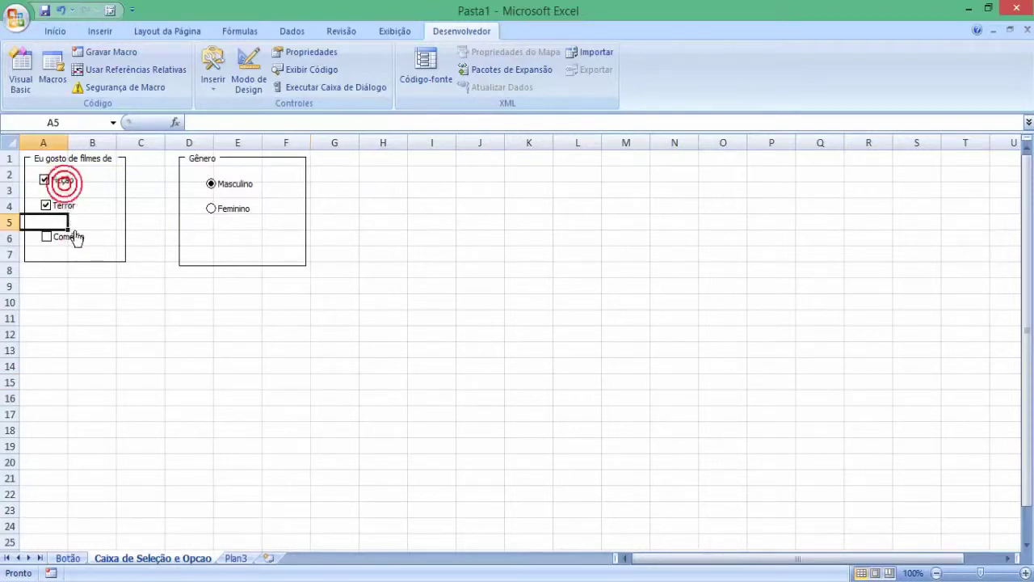
left_click(69, 236)
left_click(99, 345)
left_click(60, 180)
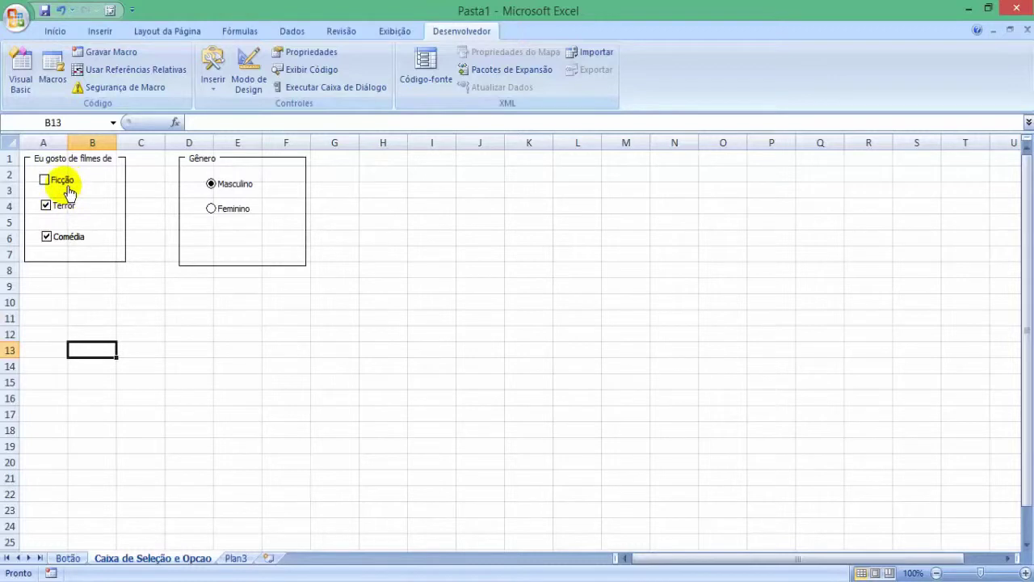
left_click(69, 190)
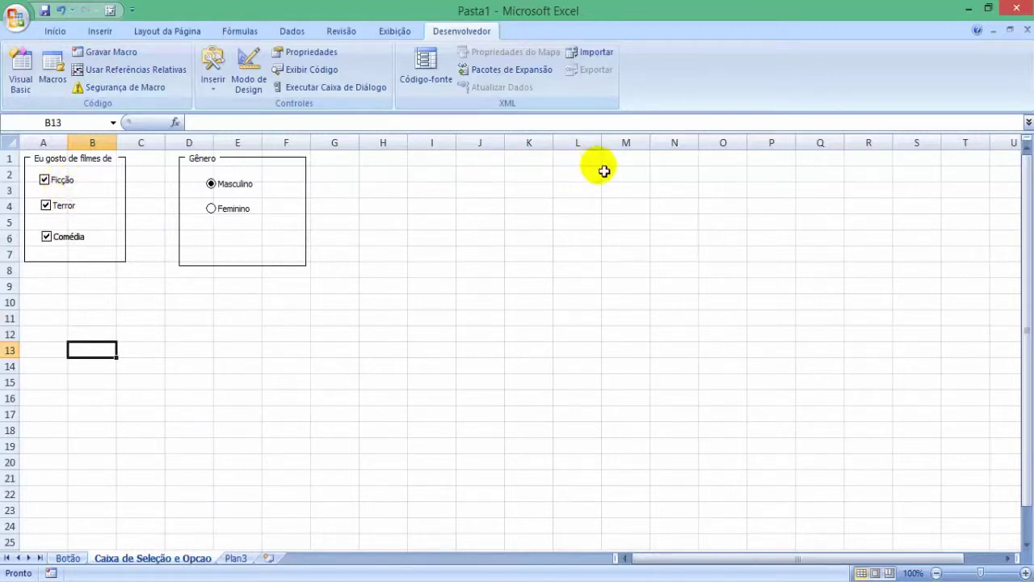
left_click_drag(616, 163, 628, 291)
left_click(539, 290)
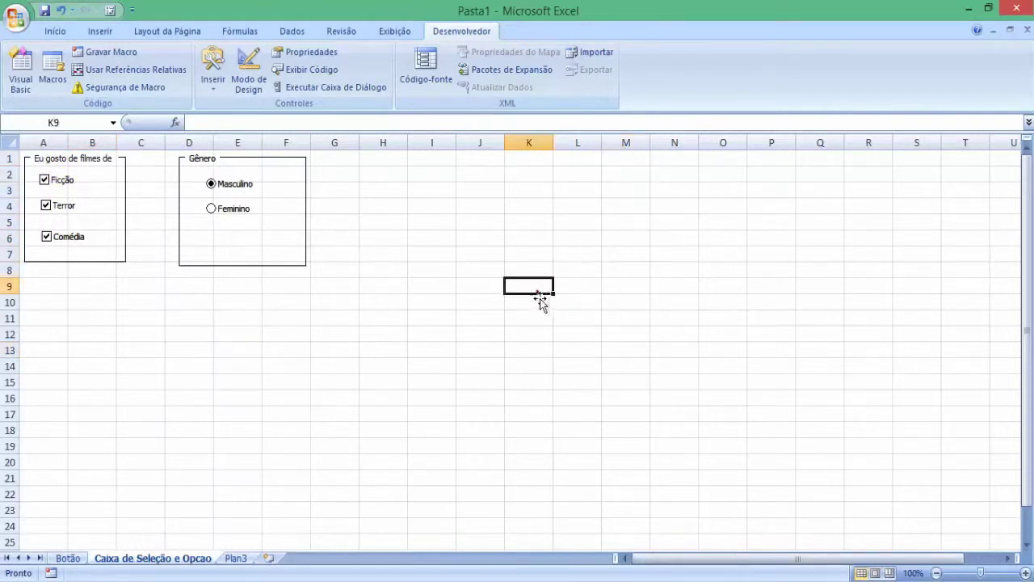
left_click(569, 160)
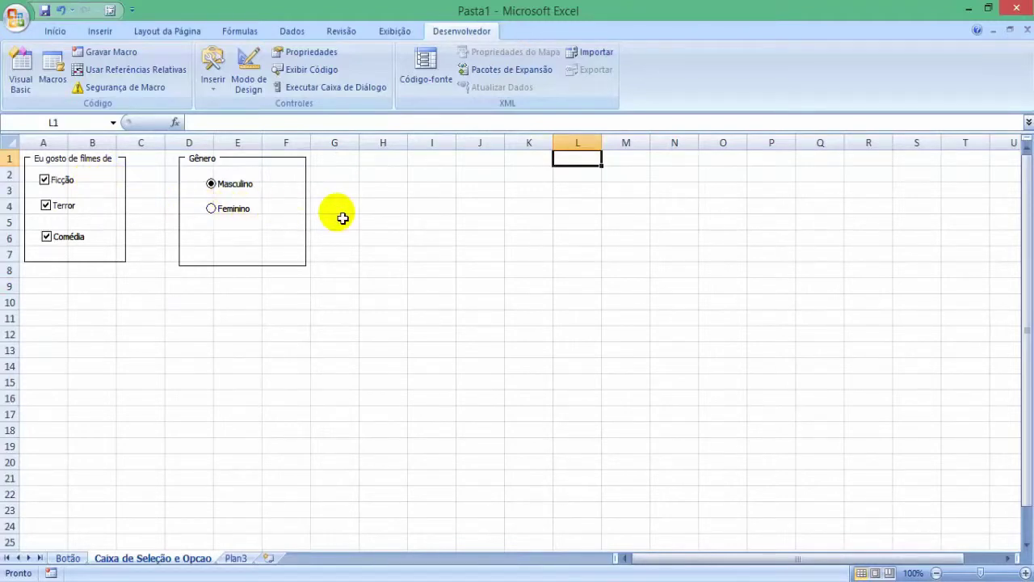
type("Ficção")
key("Return")
key("Up")
type("Ele")
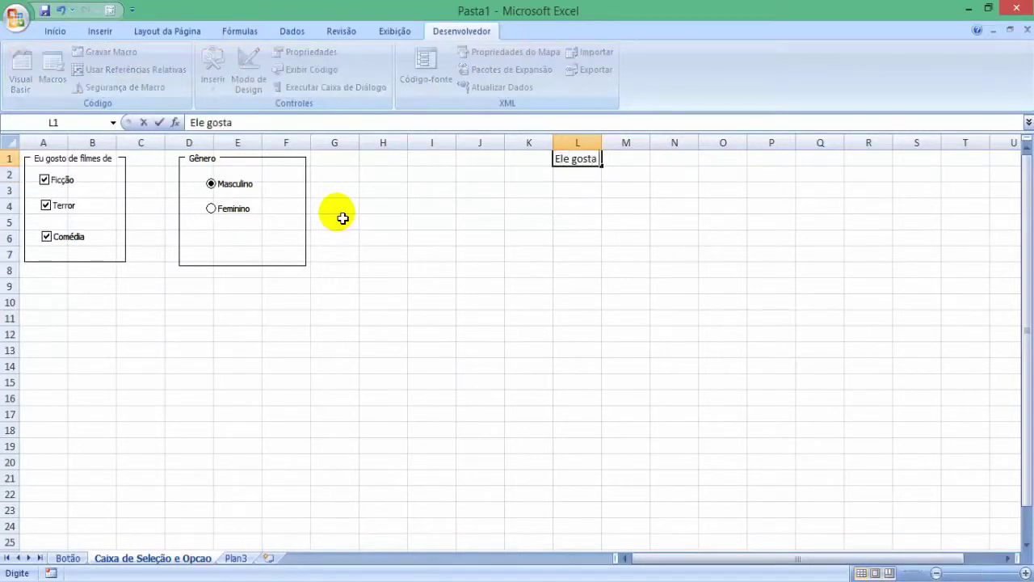
type(" gost")
key("BackSpace")
key("BackSpace")
key("BackSpace")
key("BackSpace")
key("BackSpace")
key("BackSpace")
key("BackSpace")
key("BackSpace")
Enter "A pessoa gosta de filmes de" in cell L1 and fit column L to the text
type("A")
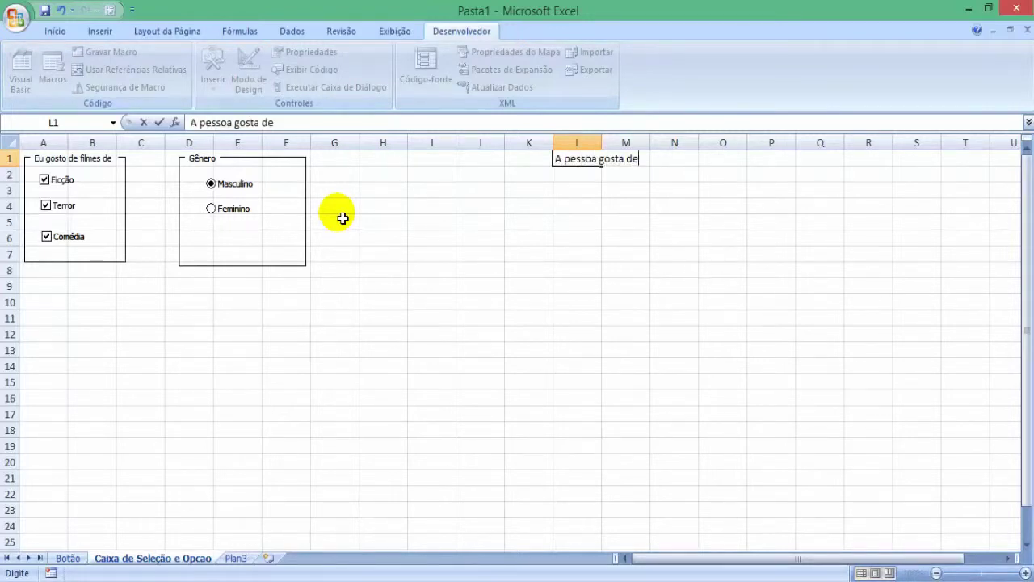
key("Return")
key("Up")
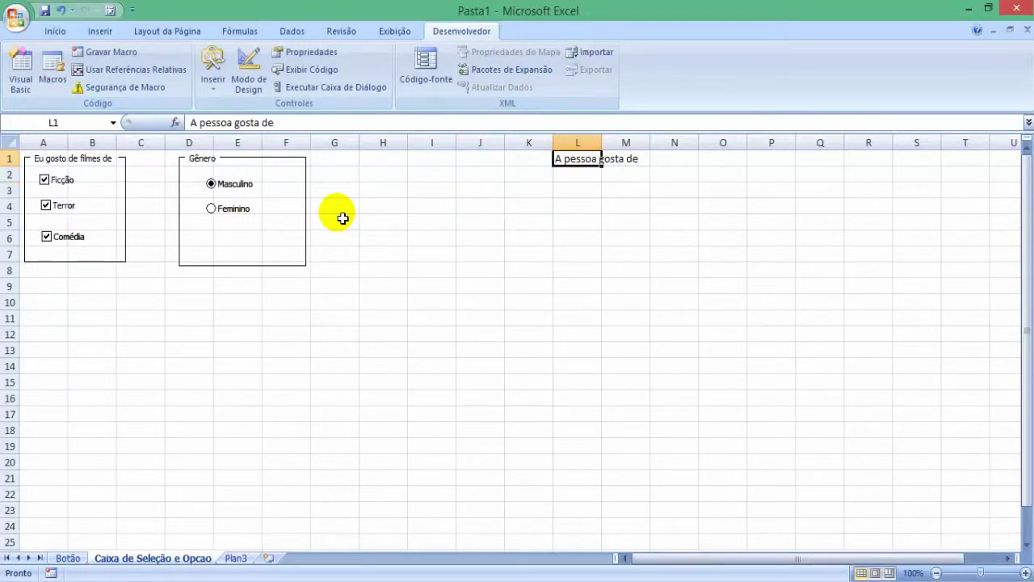
key("F2")
type("filmes de")
key("Return")
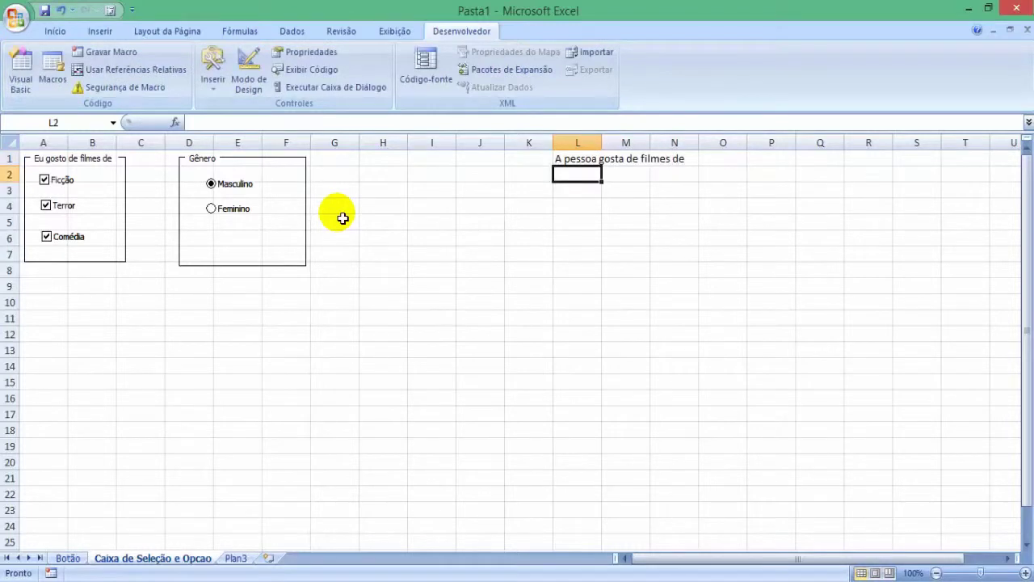
double_click(602, 142)
Enter "Ficção", "Terro" and "Comédia" in cells M1 to M3
left_click(697, 162)
type("Ficção")
left_click(703, 168)
type("Terro")
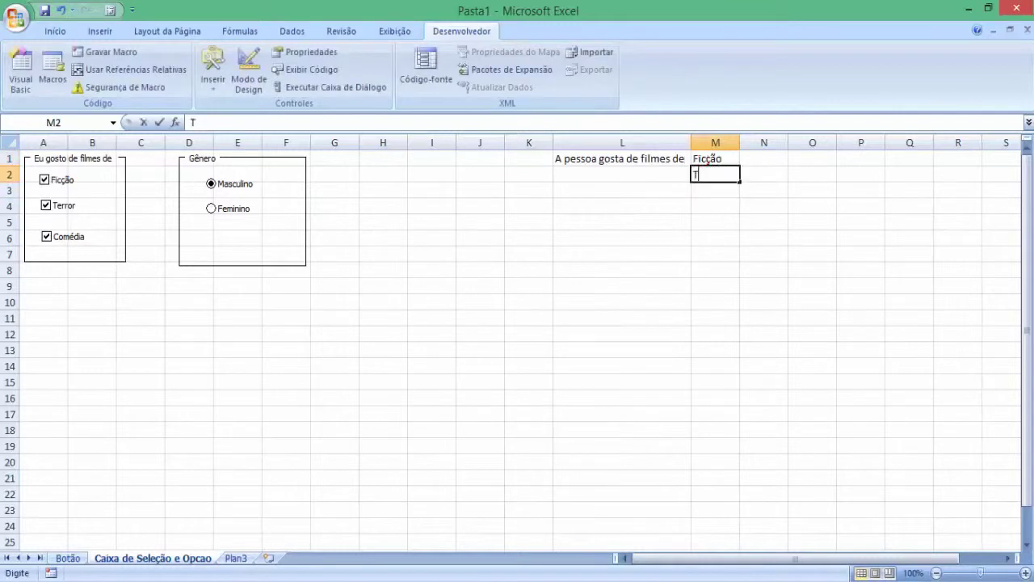
key("Return")
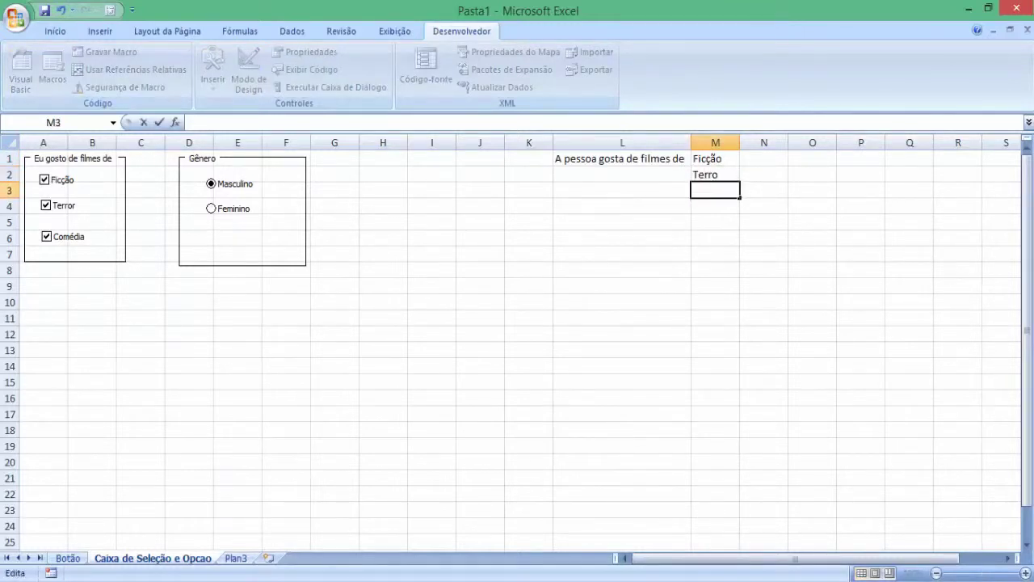
type("Comédia")
key("Return")
Correct the genre in cell M2 to "Terror" and select cell N1
key("Up")
key("Up")
key("F2")
type("r")
key("Return")
key("Up")
key("Up")
key("Right")
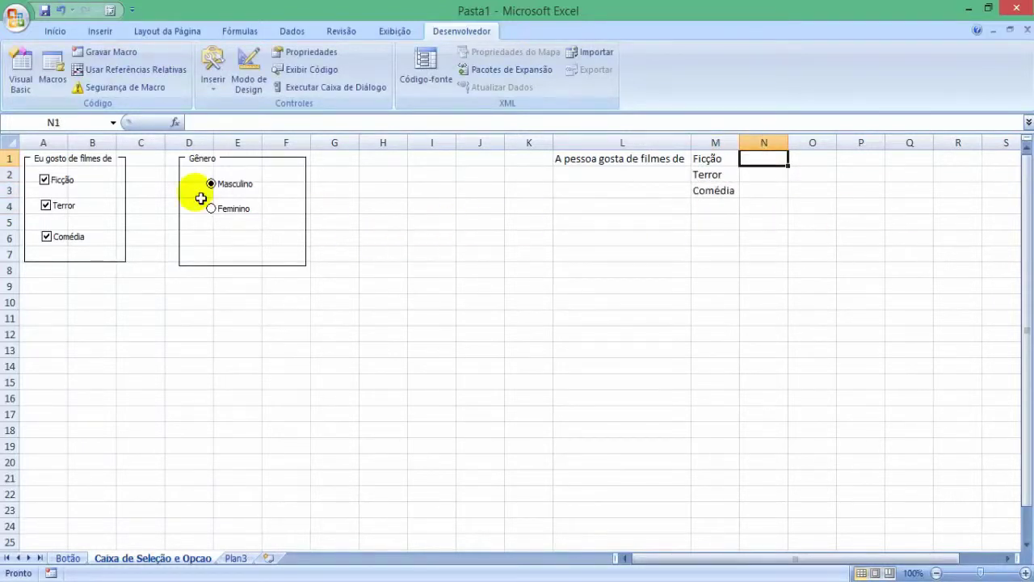
Clear the Ficção, Terror and Comédia check boxes one after another, pointing out the empty cells beside the matching genres
left_click(72, 186)
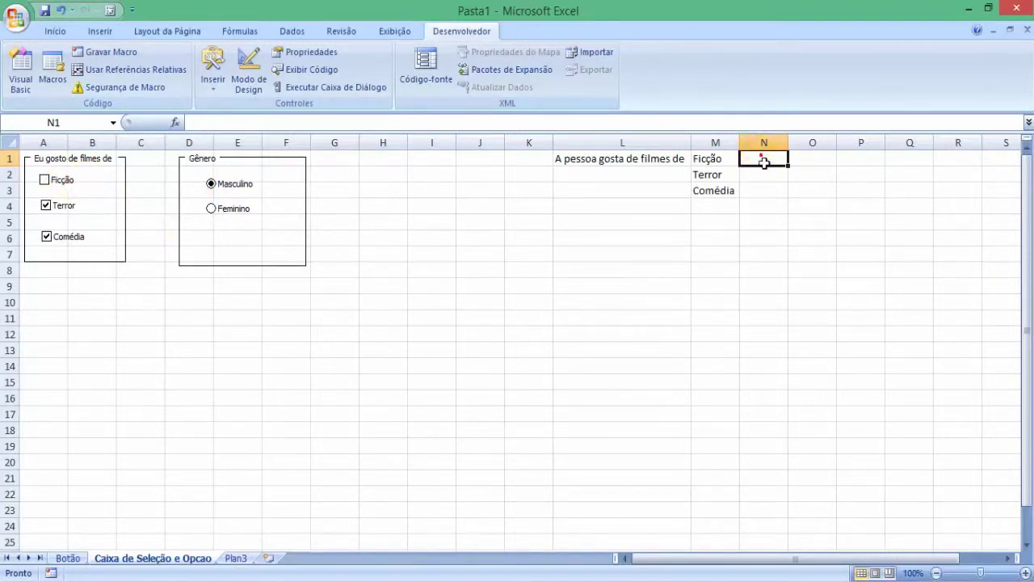
left_click(65, 220)
left_click(67, 215)
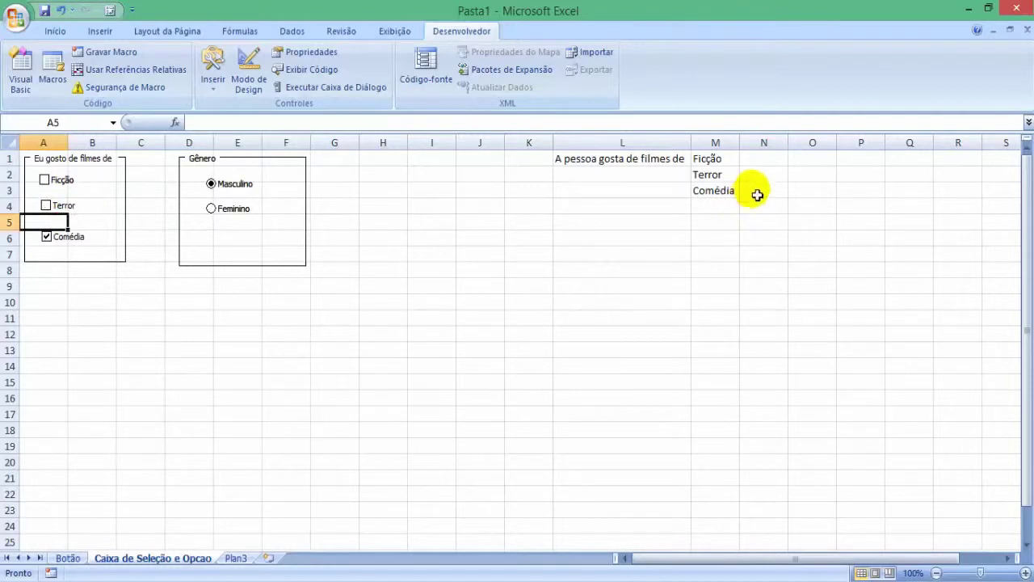
left_click(755, 178)
left_click(66, 237)
left_click(766, 194)
left_click(762, 161)
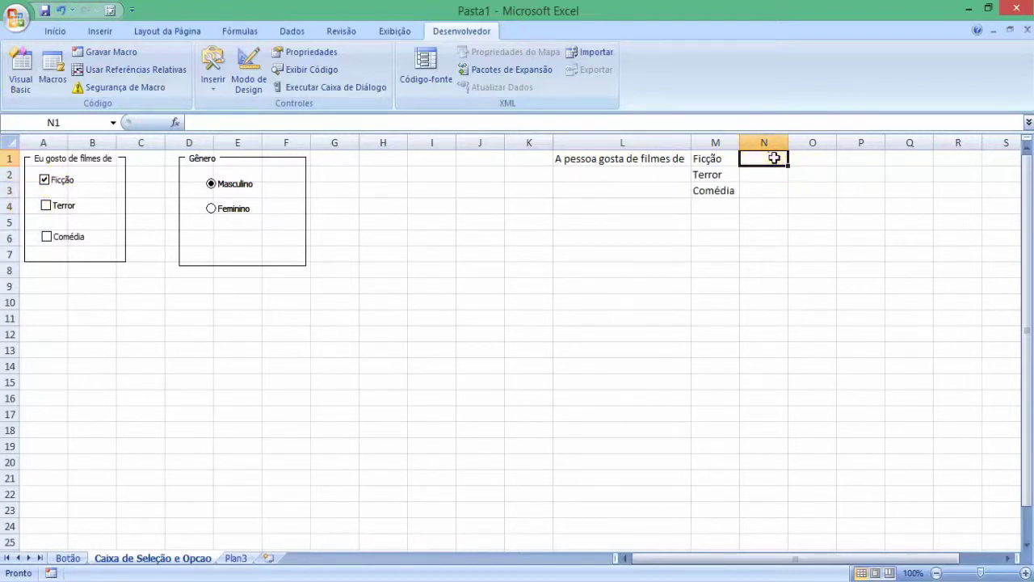
left_click(797, 173)
left_click_drag(759, 159, 765, 199)
left_click_drag(814, 158, 826, 189)
left_click(828, 191)
left_click(822, 160)
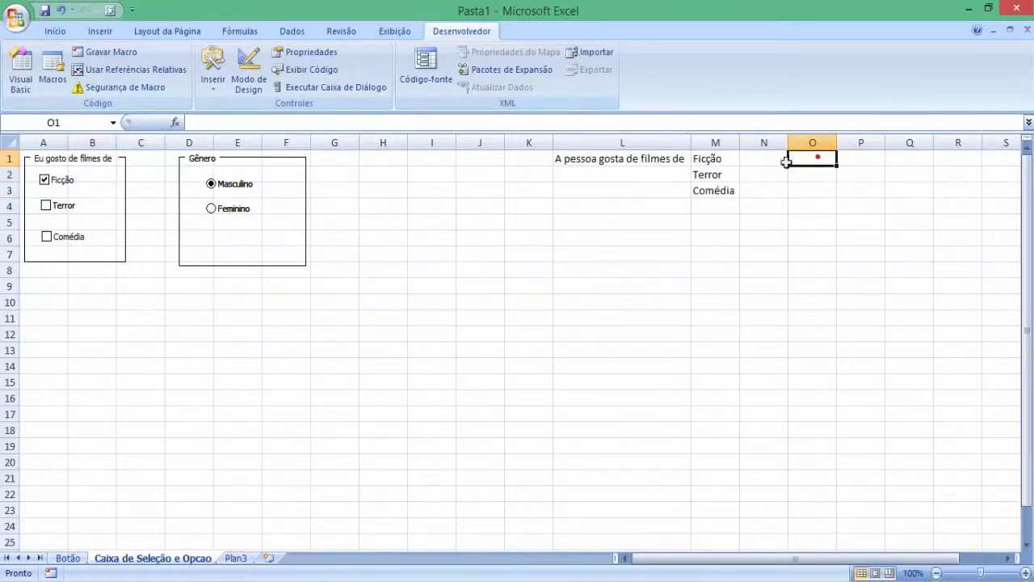
Link the Ficção check box to cell $N$1 through its control format settings
left_click(51, 176, "ctrl")
right_click(68, 189)
left_click(134, 321)
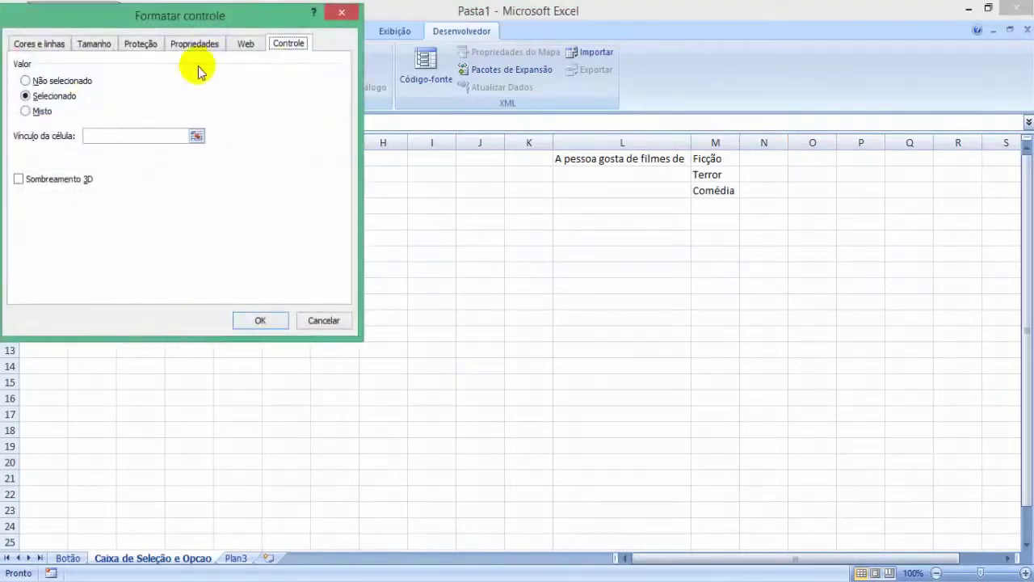
left_click_drag(198, 13, 440, 137)
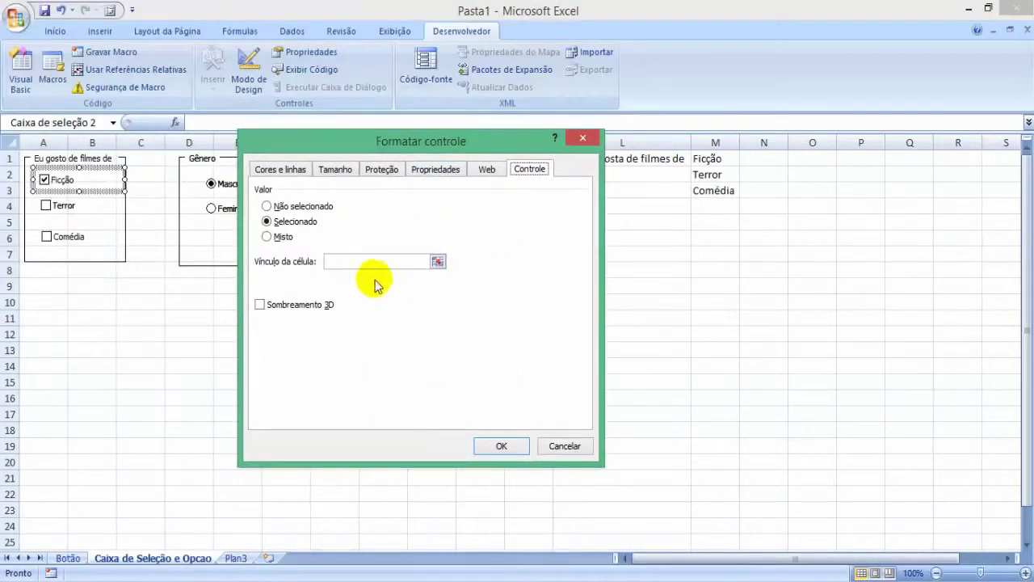
left_click(437, 261)
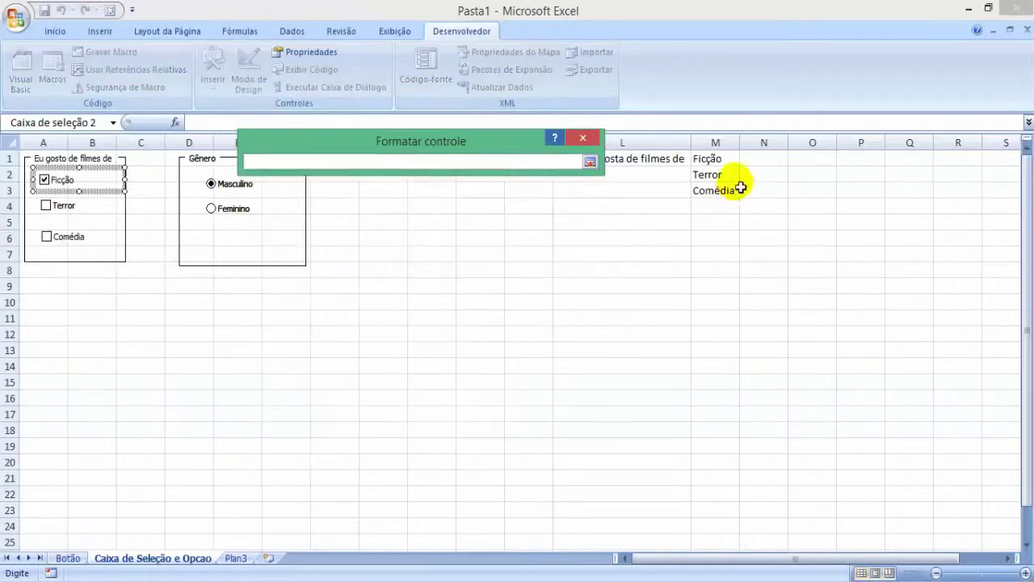
left_click(743, 158)
key("Return")
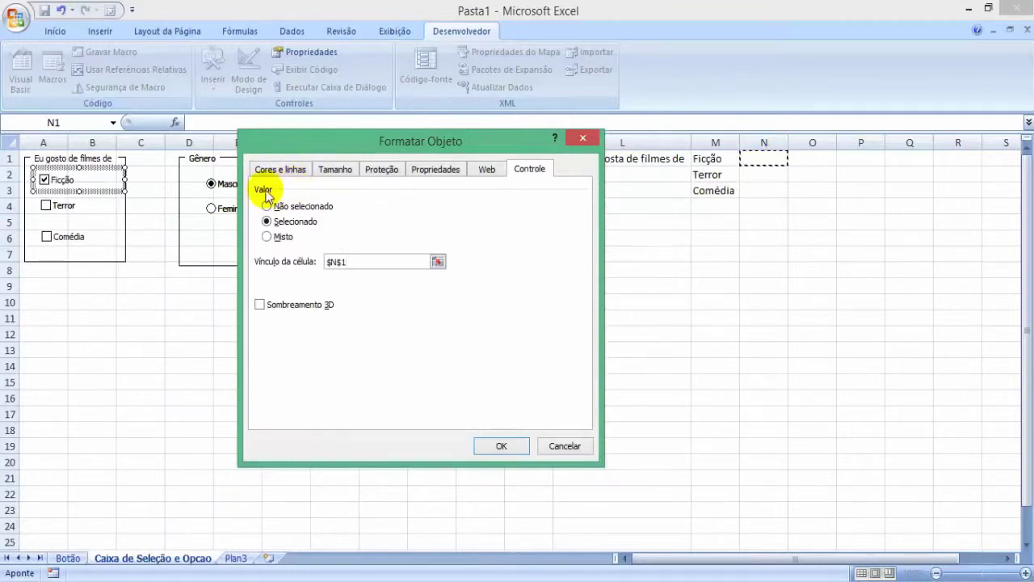
left_click(502, 446)
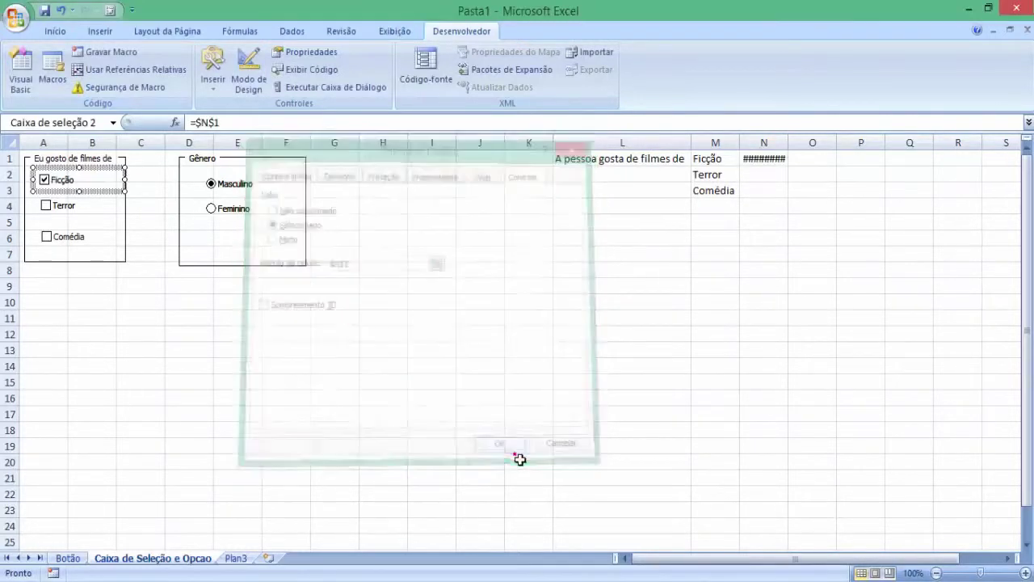
Fit column N to its contents and clear the Ficção check box to test its link to N1
double_click(799, 142)
left_click(796, 163)
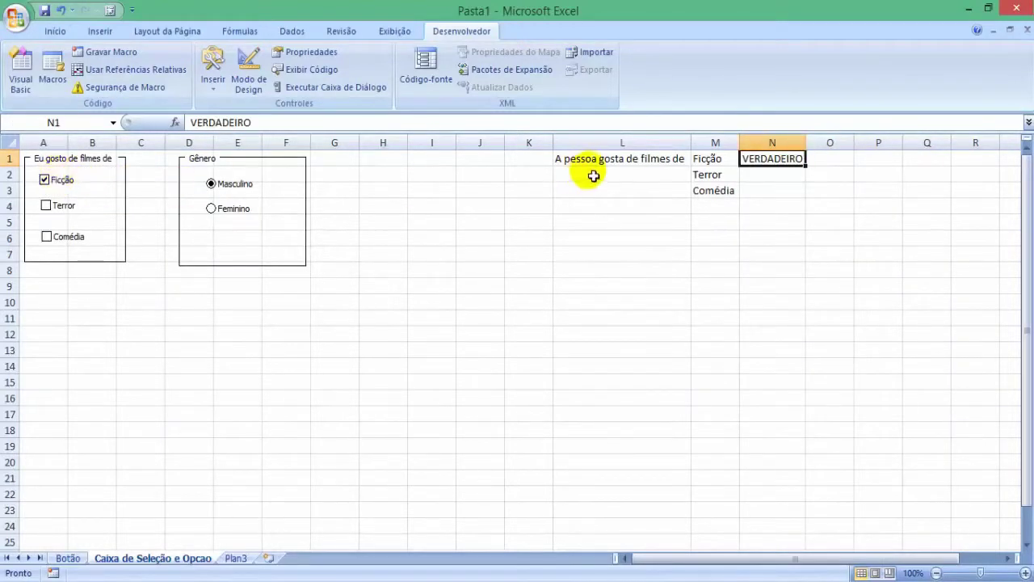
left_click(75, 189)
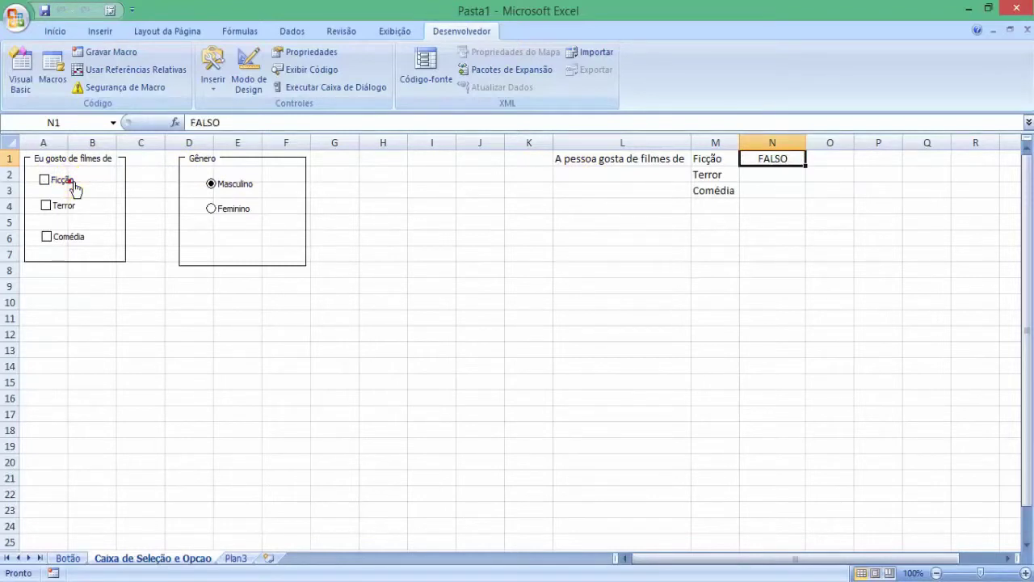
Link the Terror check box to cell $N$2 through its control format settings
right_click(68, 209)
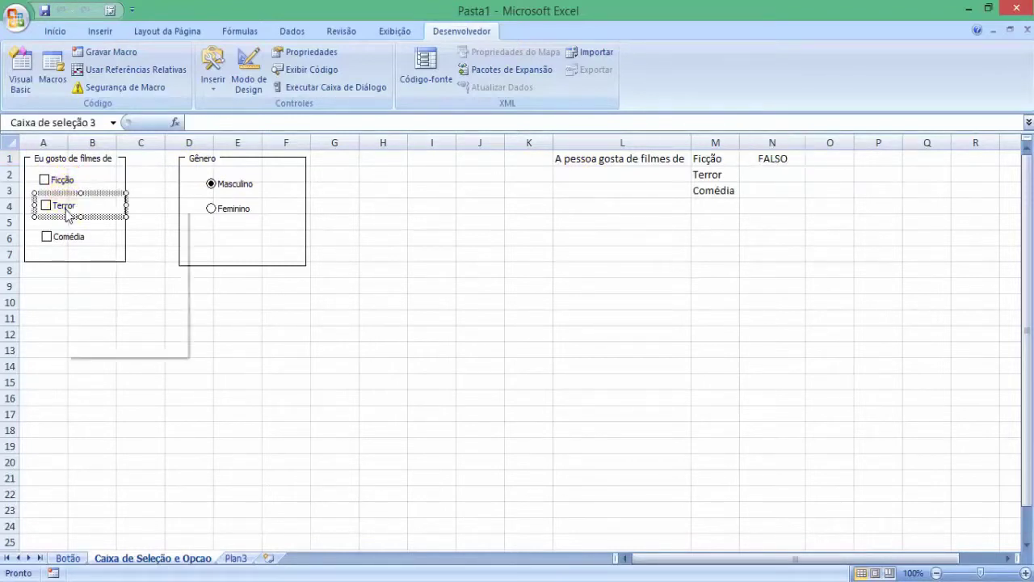
left_click(118, 348)
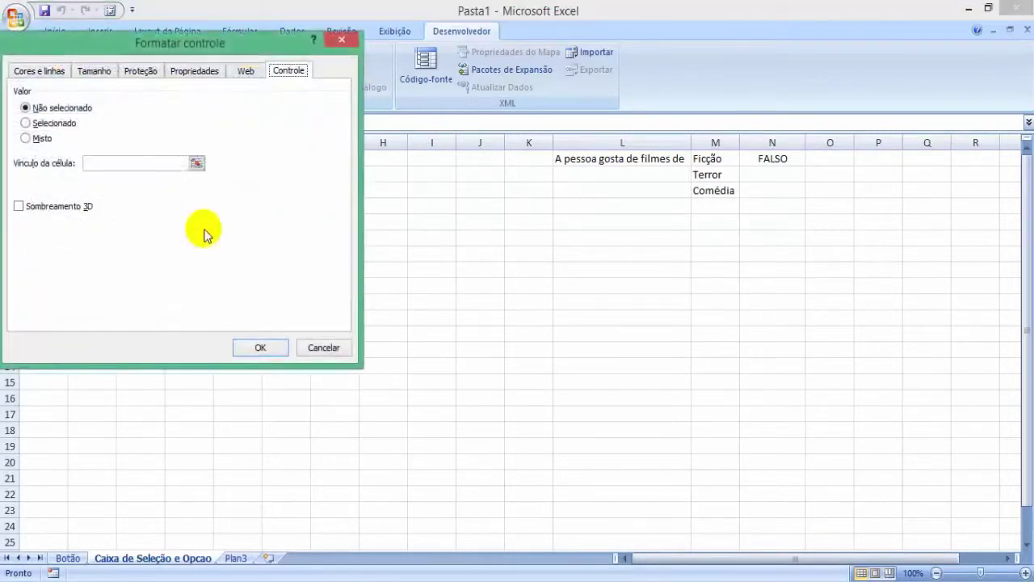
left_click(199, 161)
left_click(790, 176)
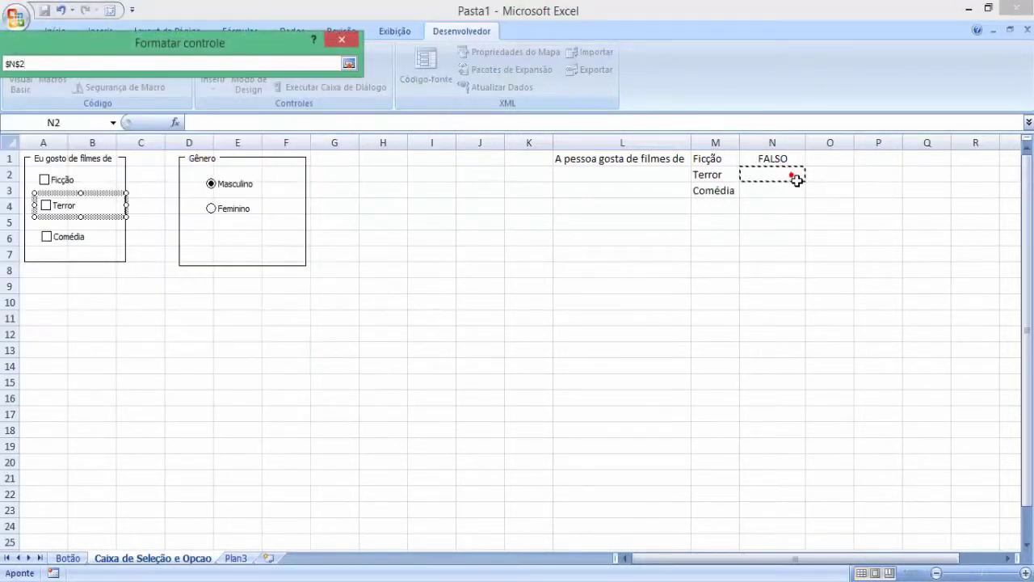
key("Return")
left_click(275, 347)
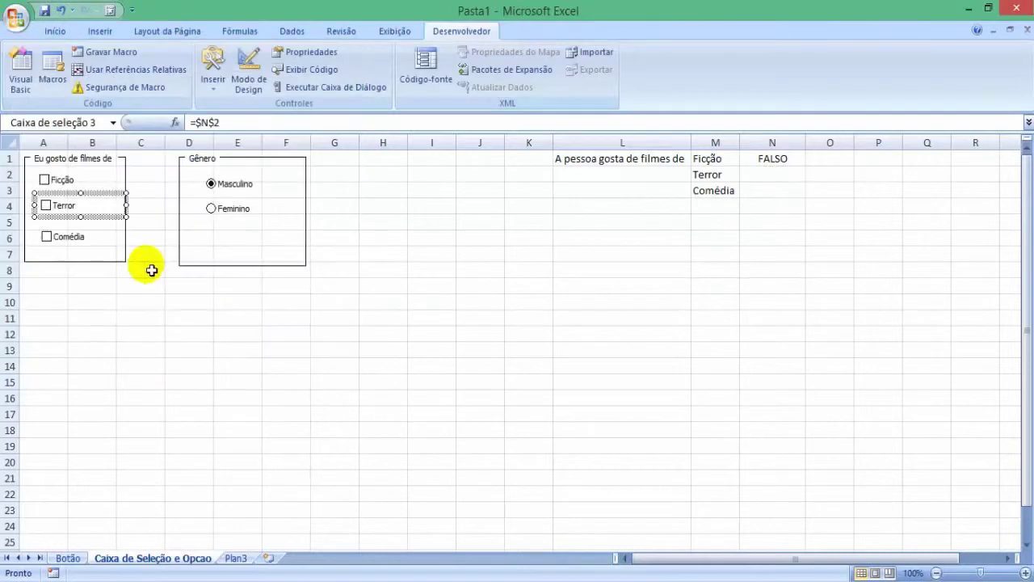
Toggle the Terror check box on and off to test its link to N2, leaving it cleared
left_click(74, 316)
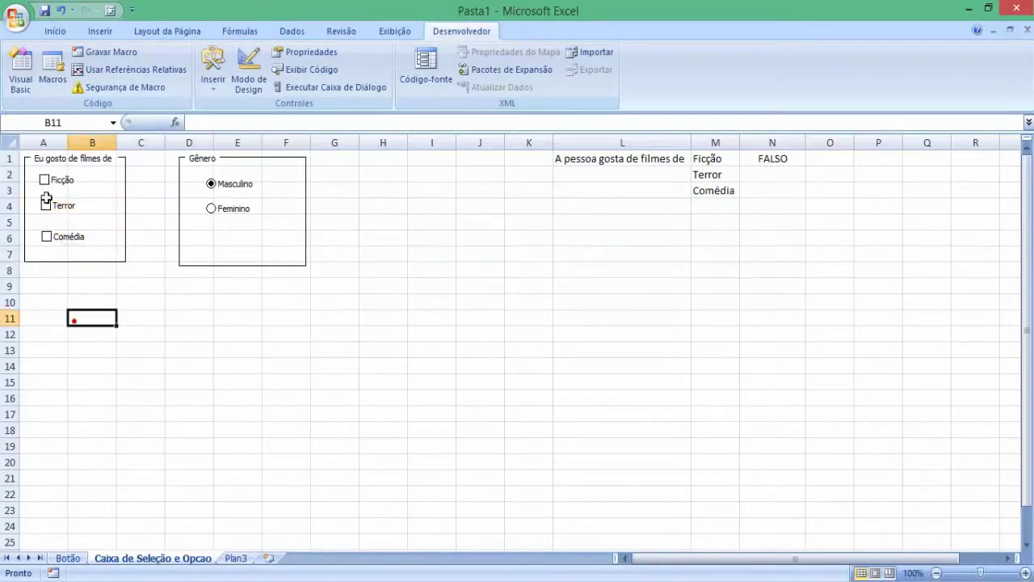
left_click(56, 214)
left_click(56, 214)
left_click(55, 214)
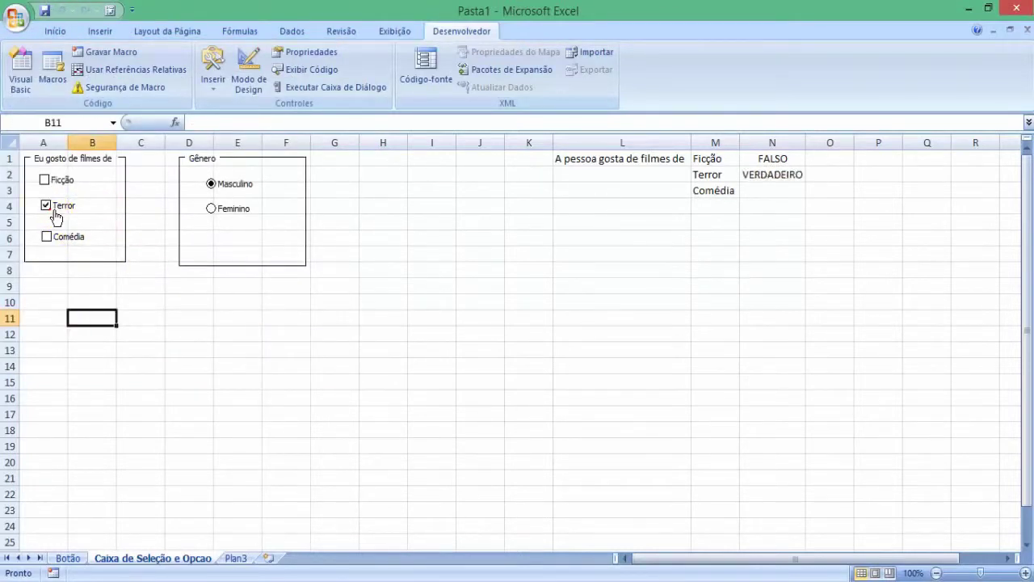
left_click(56, 214)
Link the Comédia check box to cell $N$3 through its control format settings
right_click(77, 239)
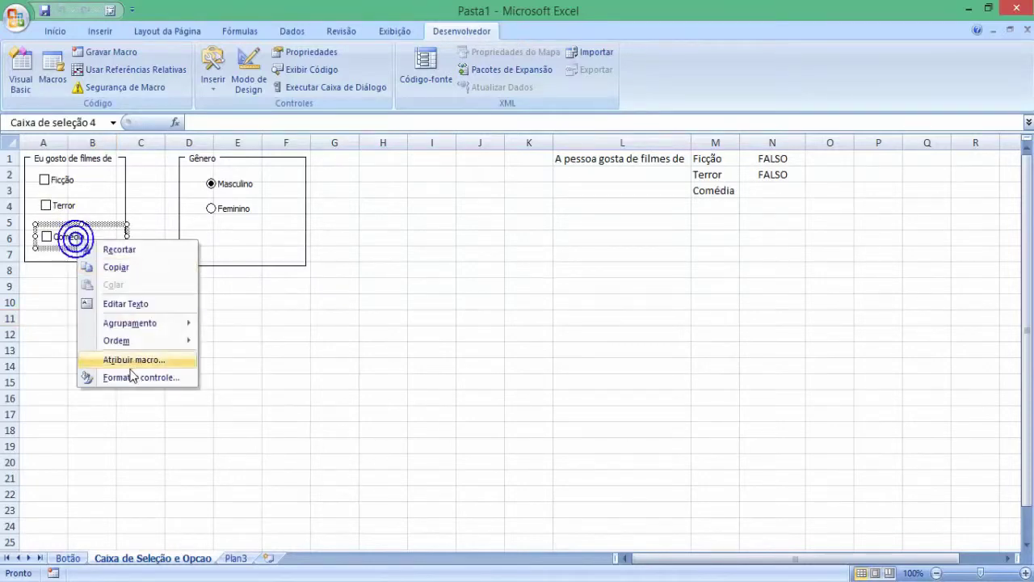
left_click(128, 375)
left_click(198, 192)
left_click(773, 191)
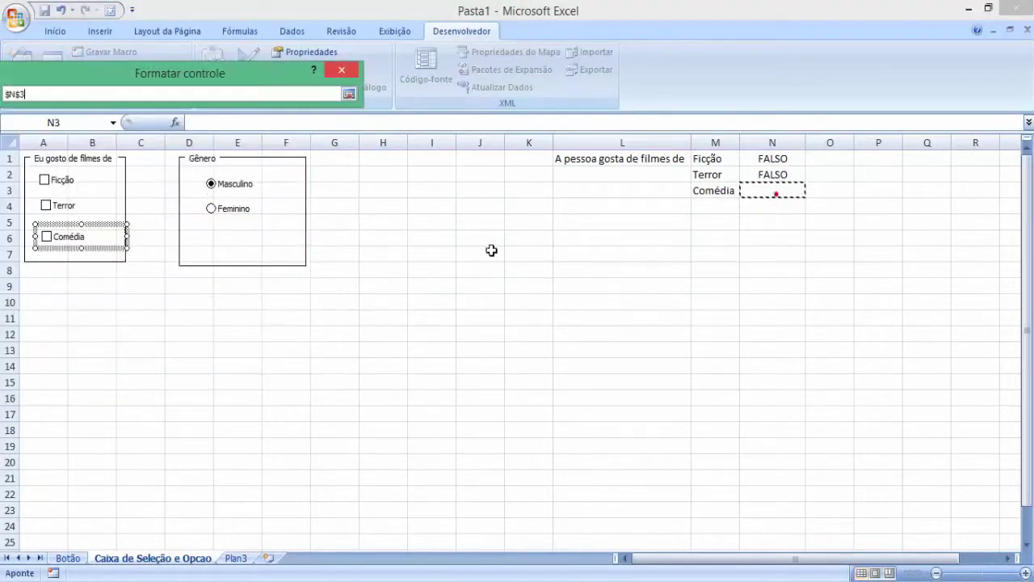
key("Return")
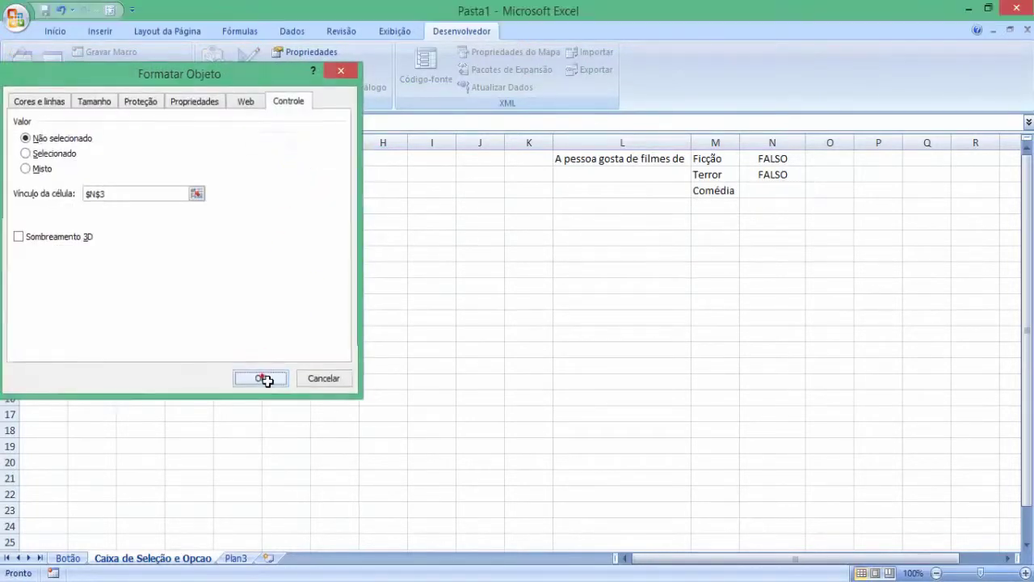
left_click(265, 375)
left_click(189, 334)
Toggle the Comédia, Terror and Ficção check boxes to test their links to N1:N3, leaving all three checked
left_click(46, 238)
left_click(46, 238)
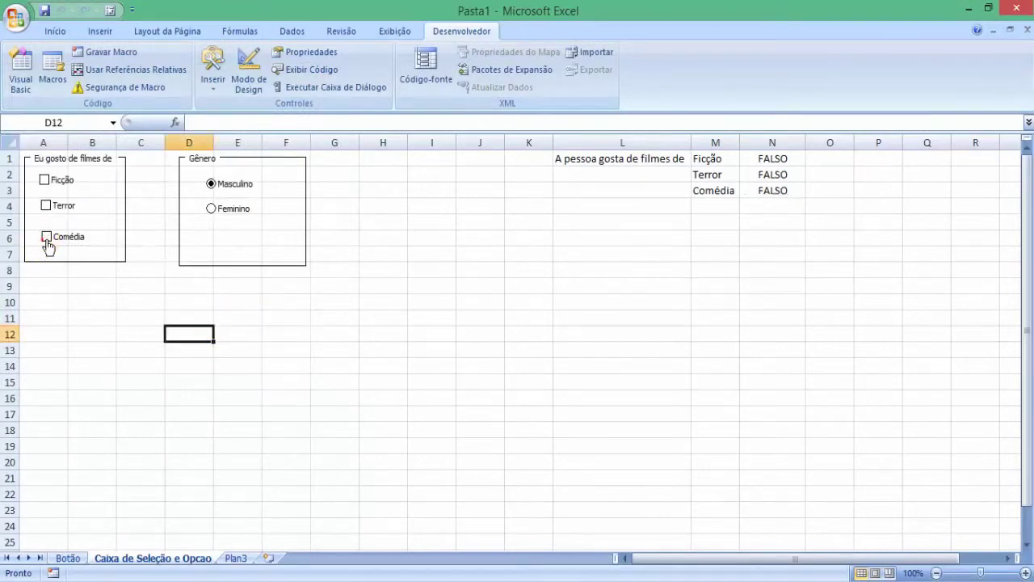
left_click(47, 206)
left_click(45, 179)
left_click(46, 237)
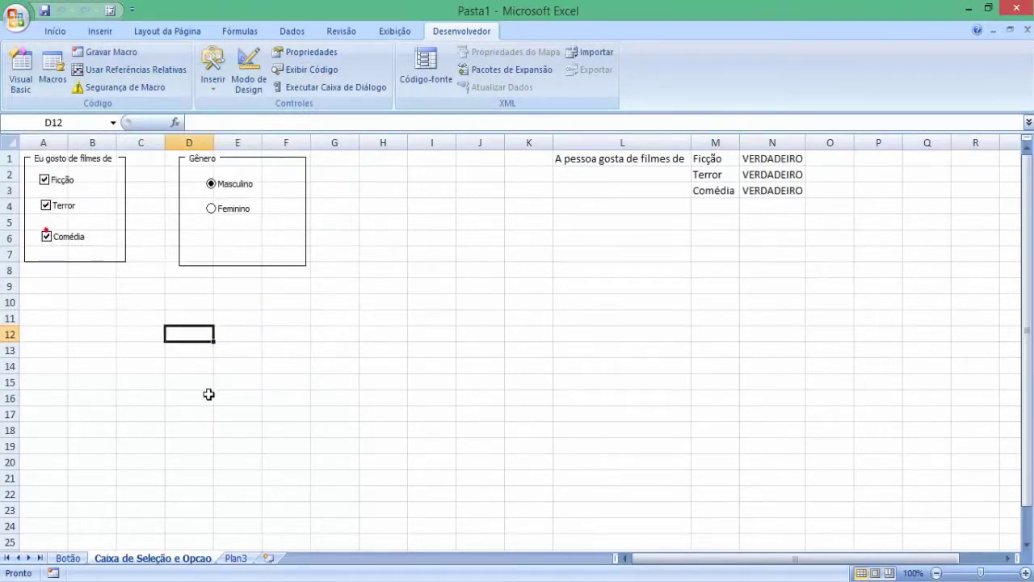
left_click(46, 237)
left_click(46, 206)
left_click(44, 180)
left_click(44, 179)
left_click(47, 206)
left_click(46, 237)
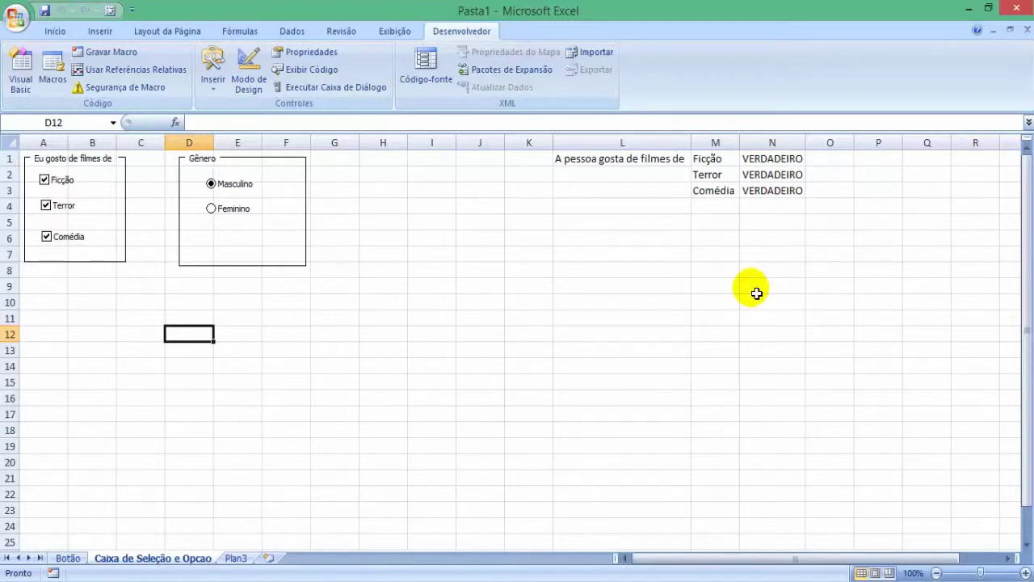
Switch the Gênero group's selection to Feminino and back to Masculino
left_click(612, 289)
left_click(608, 269)
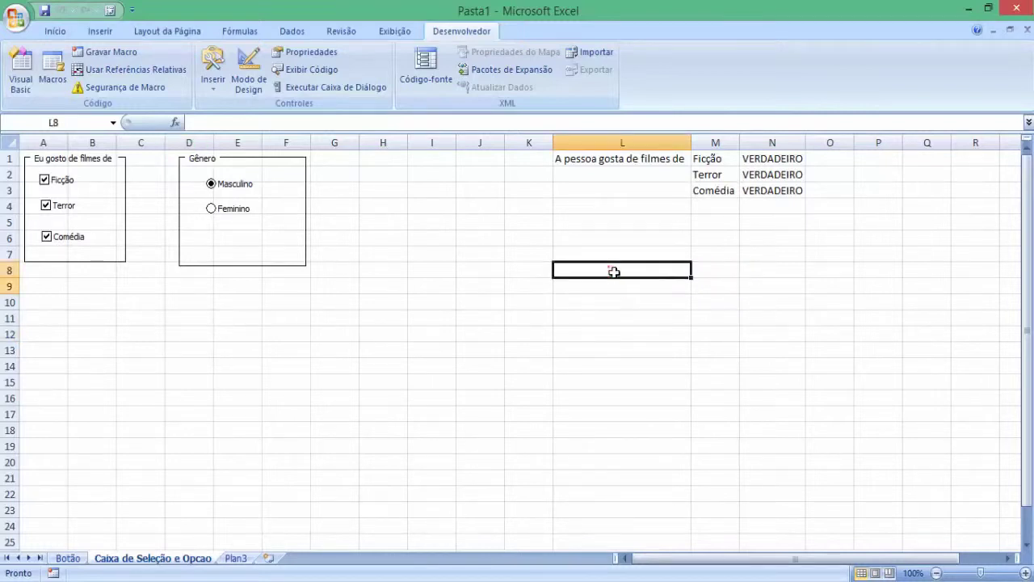
left_click(213, 209)
left_click(212, 184)
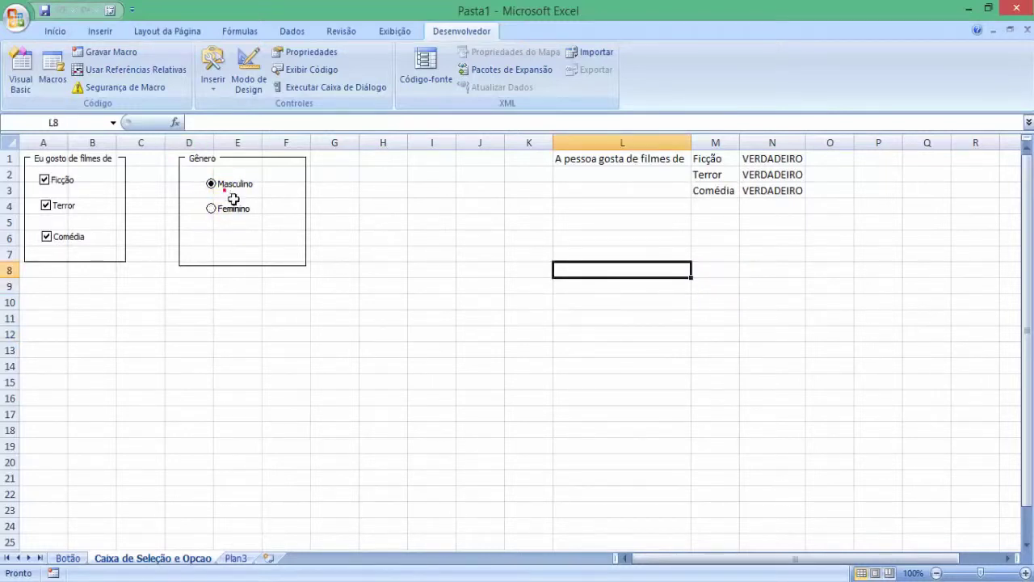
left_click(572, 242)
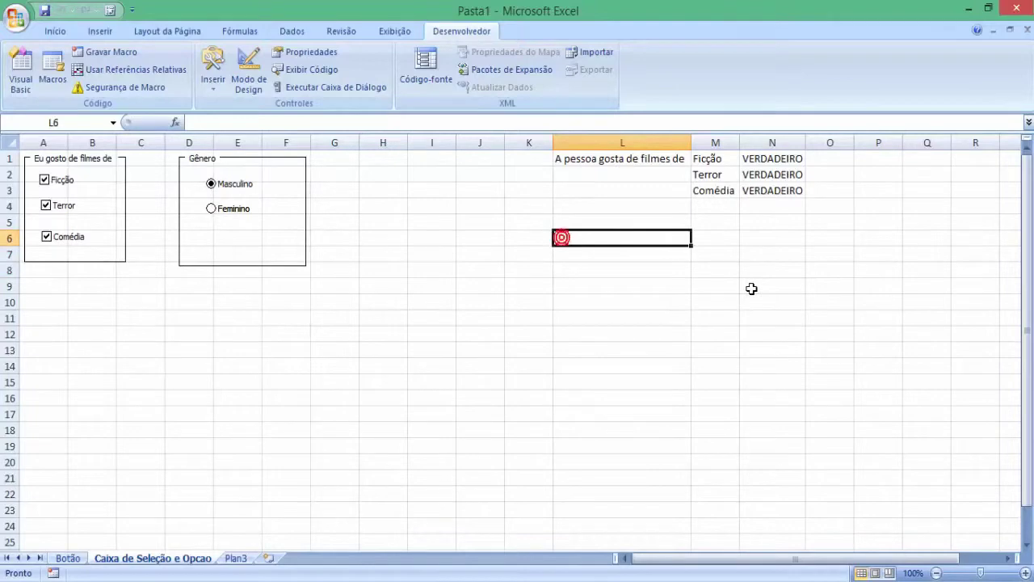
Link the Masculino option button to cell $M$7 through its control format settings
right_click(242, 197)
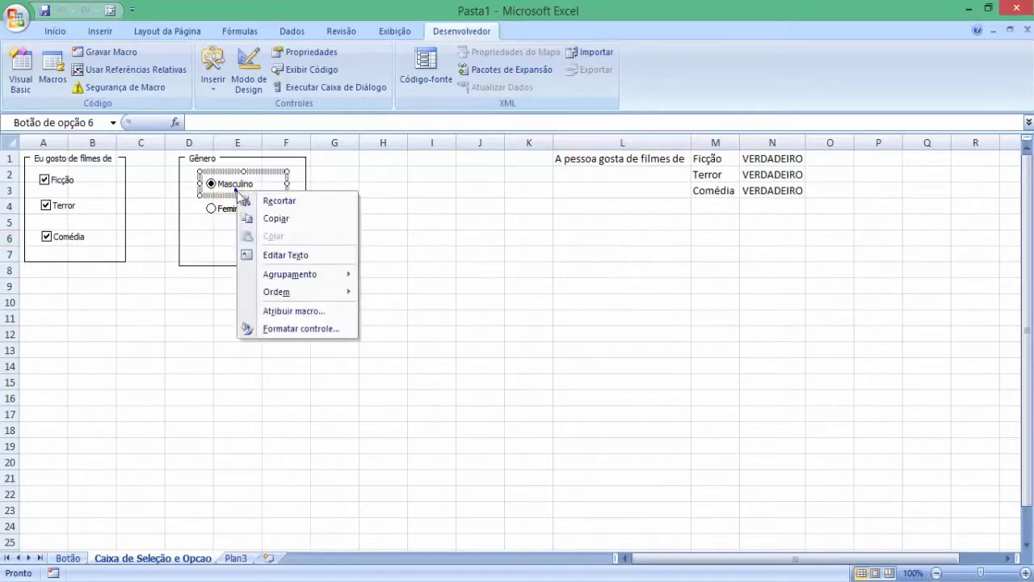
left_click(323, 329)
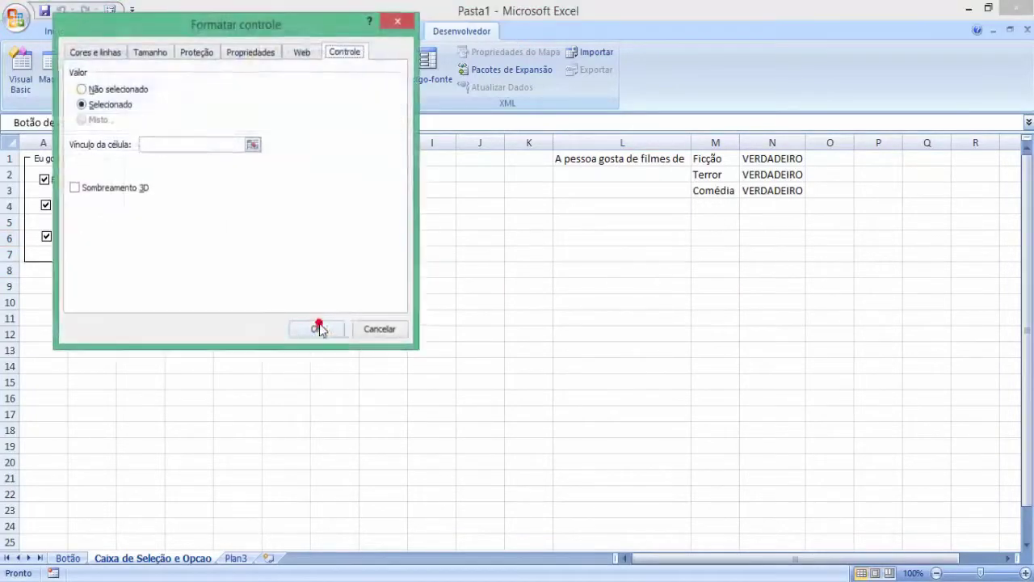
left_click(252, 145)
left_click(714, 255)
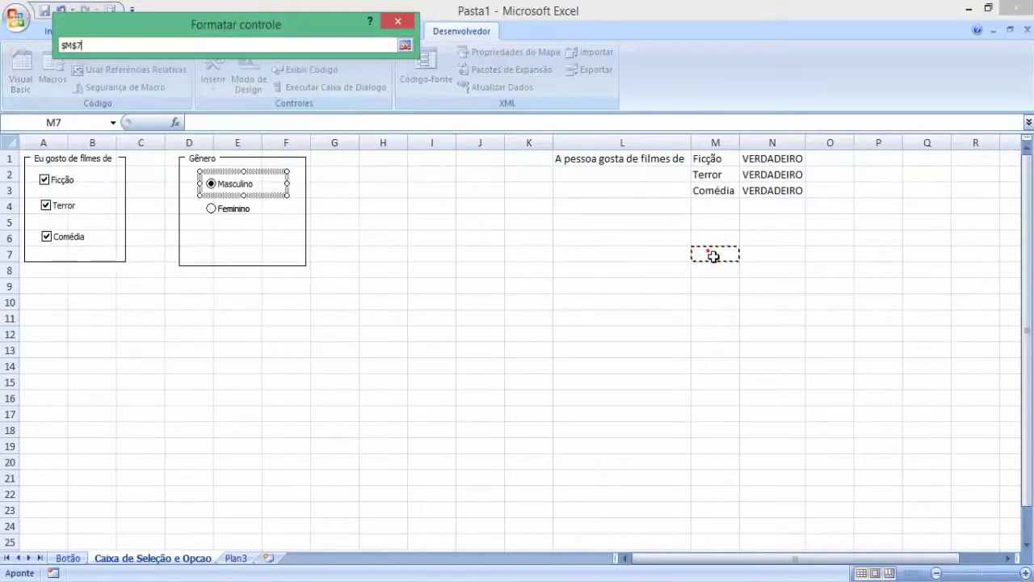
key("Return")
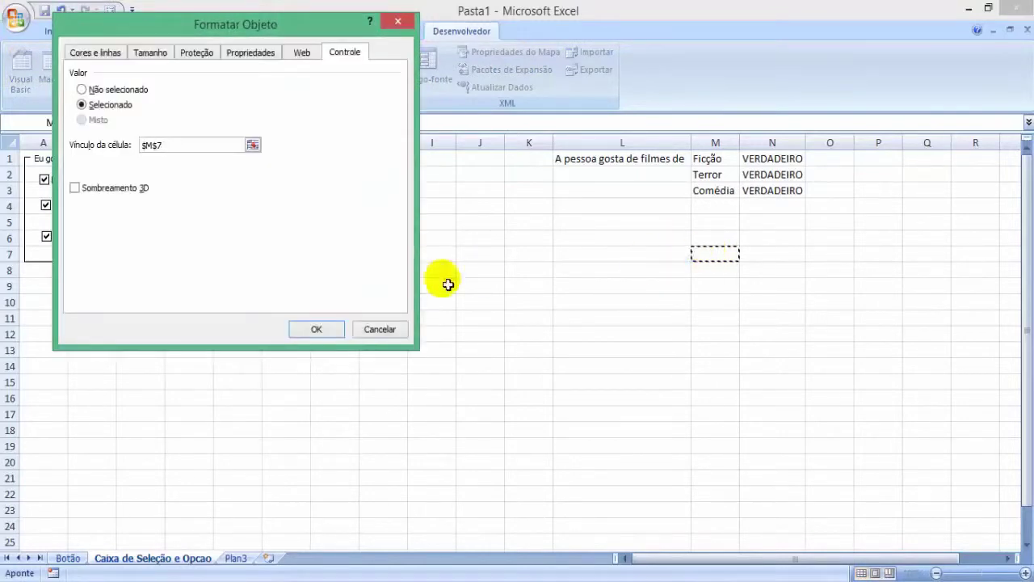
left_click(334, 336)
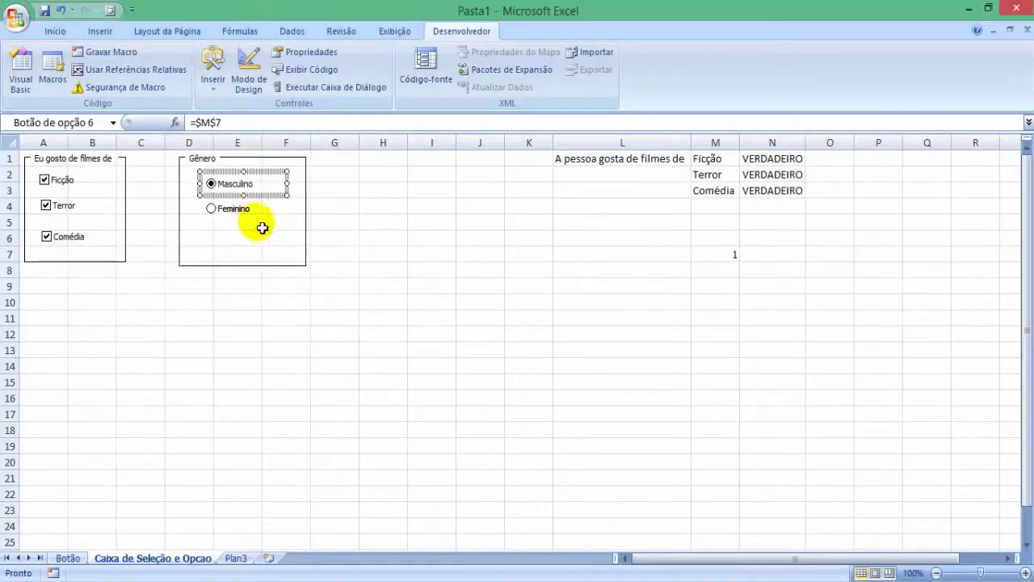
Alternate between Feminino and Masculino to test the option buttons' link to M7, leaving Feminino selected
left_click(736, 258)
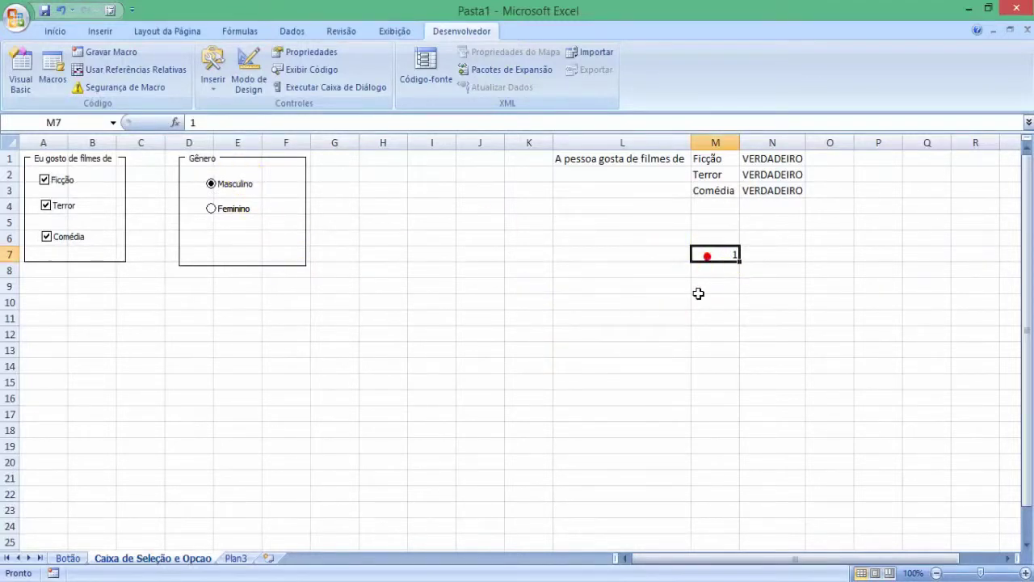
left_click(64, 178)
left_click(247, 212)
left_click(240, 186)
left_click(250, 210)
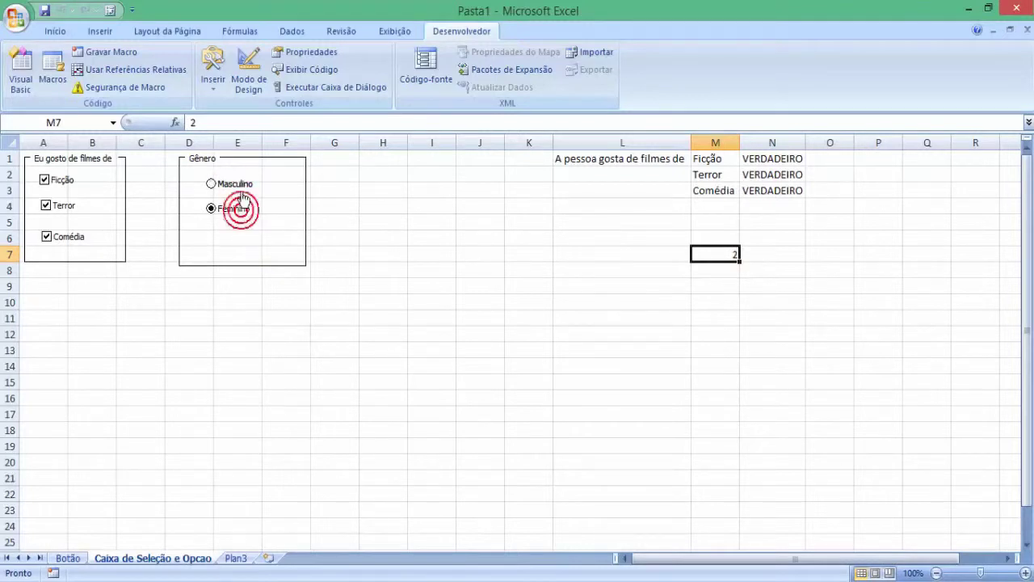
left_click(242, 186)
left_click(237, 212)
left_click(380, 238)
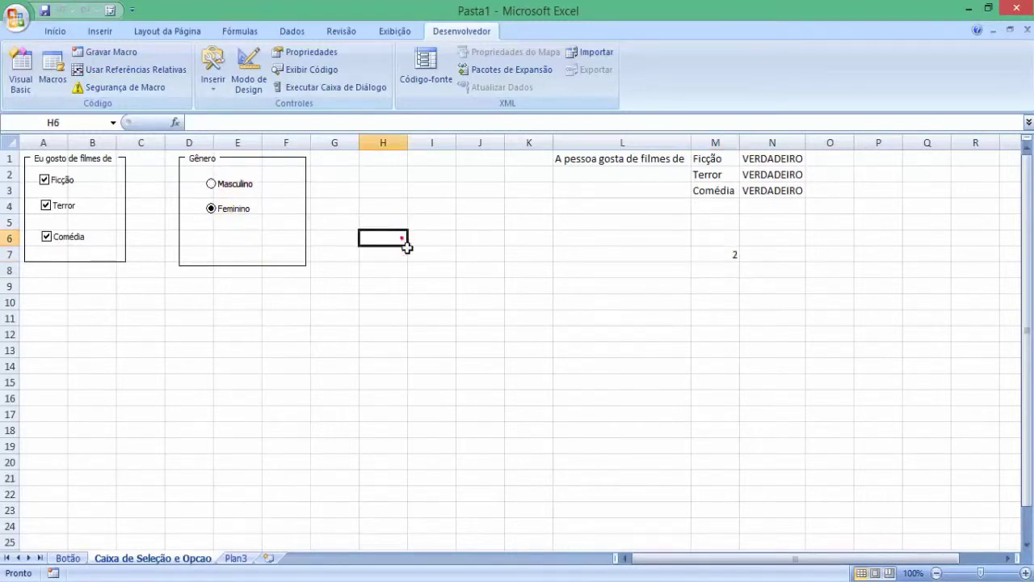
Check the Feminino option button's cell link and select Masculino in the Gênero group
right_click(243, 208)
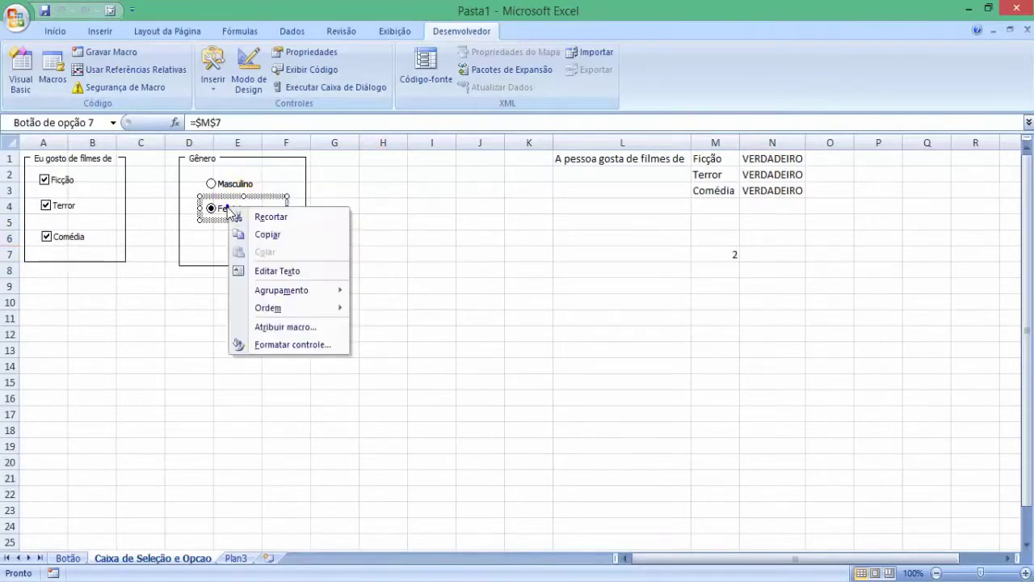
left_click(400, 207)
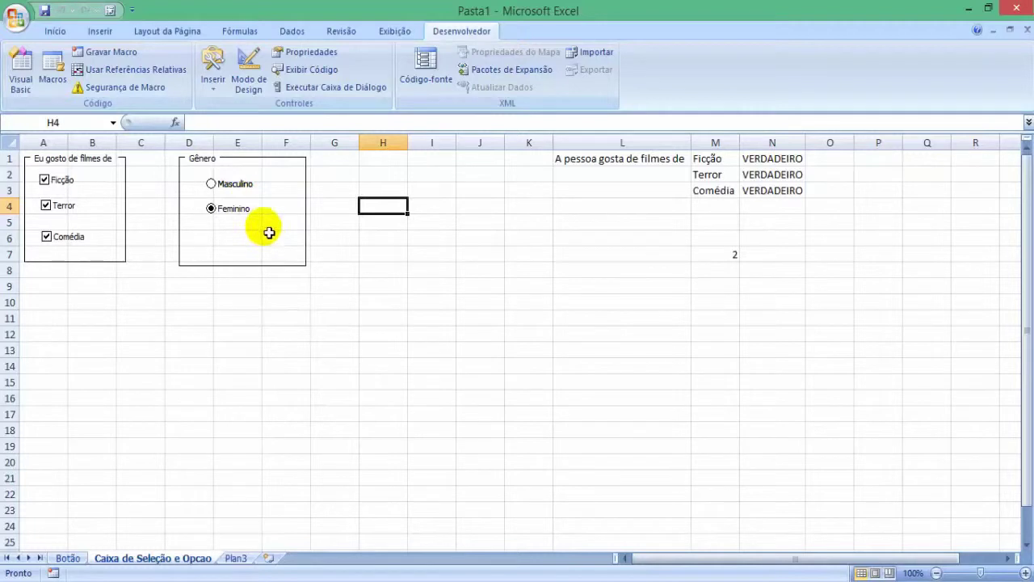
left_click(243, 187)
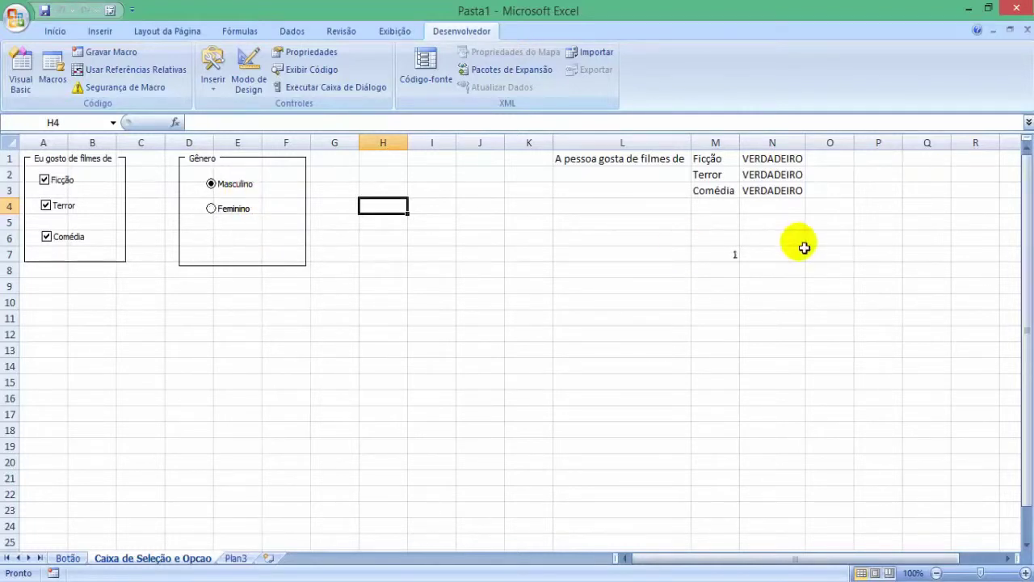
Clear cell M7 and enter 0 in it to deselect both Gênero option buttons
left_click(727, 256)
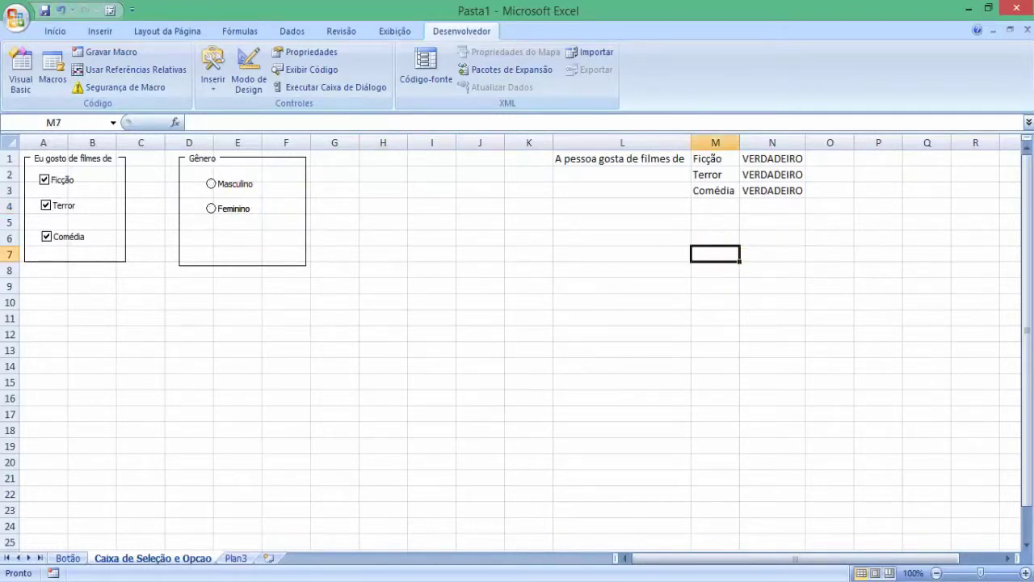
type("0")
key("Return")
key("Up")
Select Masculino and then Feminino in the Gênero group, and check the linked value in M7
left_click(220, 189)
left_click(227, 217)
left_click(565, 320)
left_click(731, 255)
left_click(721, 256)
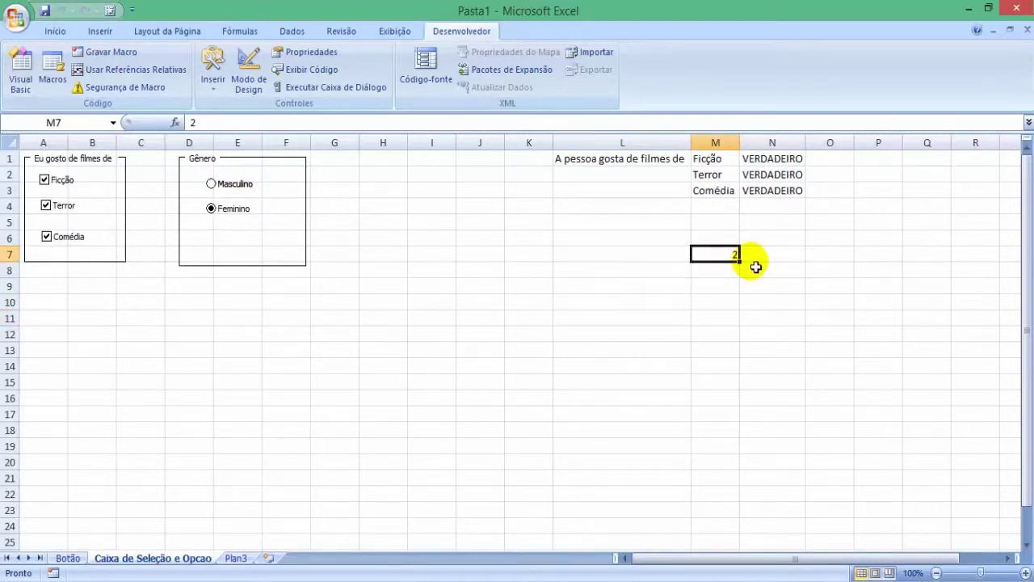
left_click(757, 266)
left_click(729, 261)
left_click_drag(739, 269, 736, 259)
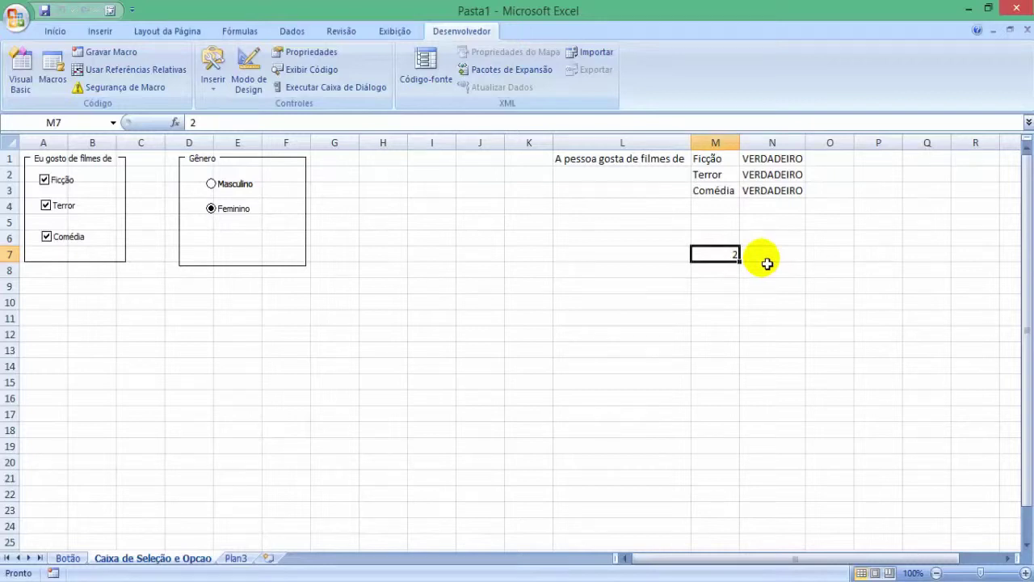
left_click(619, 303)
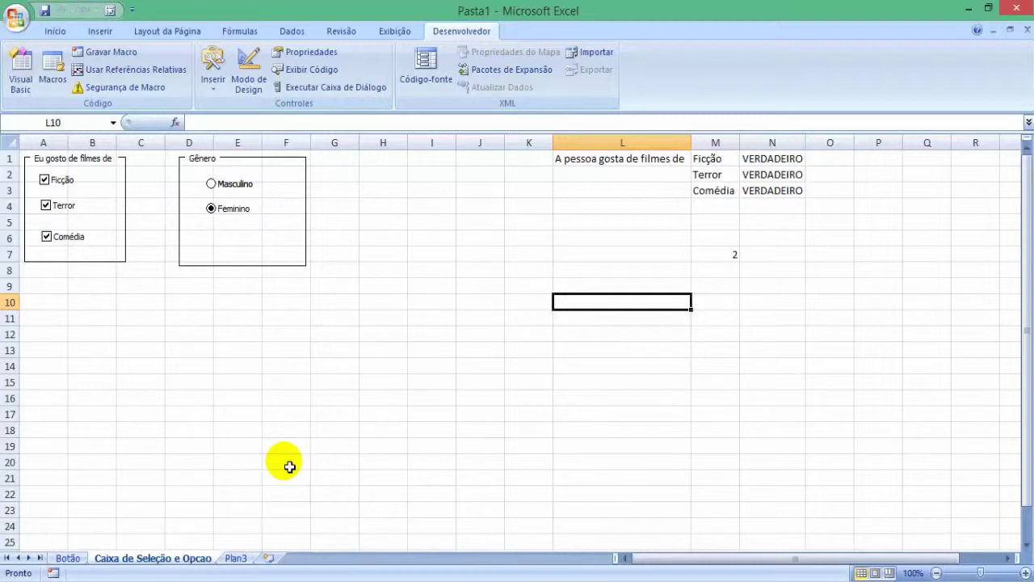
Rename the Plan3 sheet as Barra de Rolagem and draw a vertical scroll bar form control beside column A, about rows 2 to 13
left_click(236, 558)
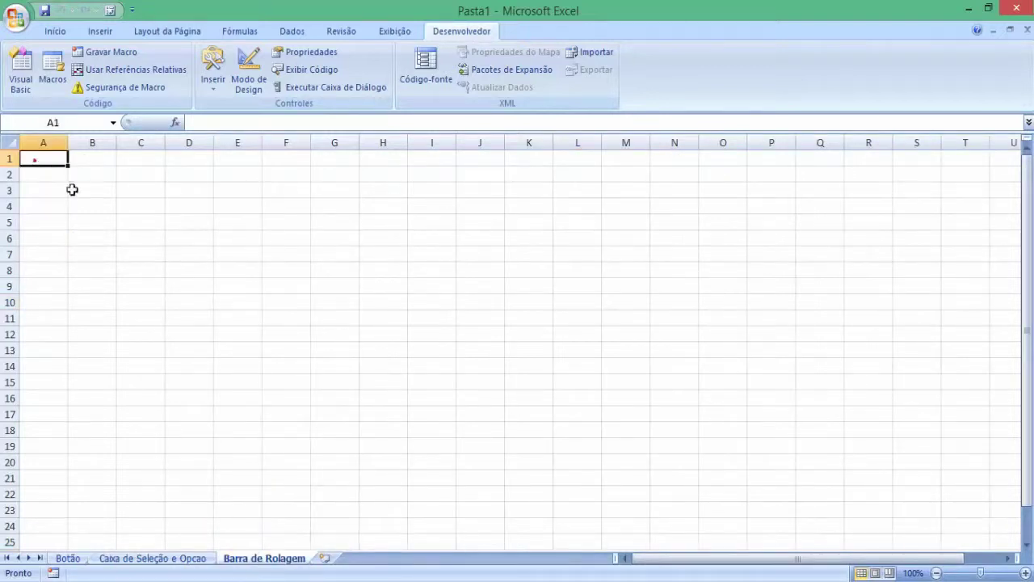
left_click(264, 90)
left_click(213, 68)
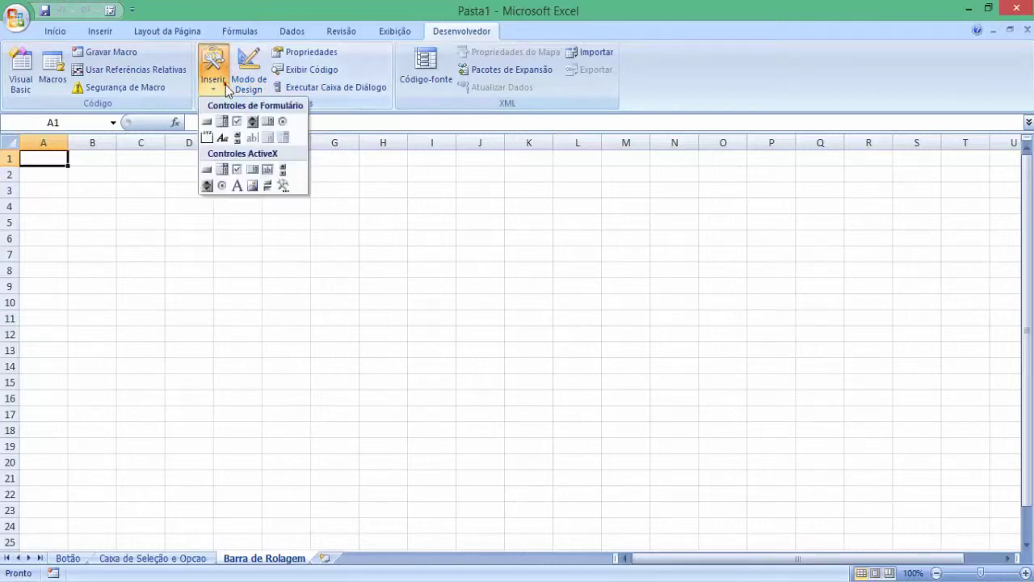
left_click(237, 139)
left_click_drag(59, 165, 73, 359)
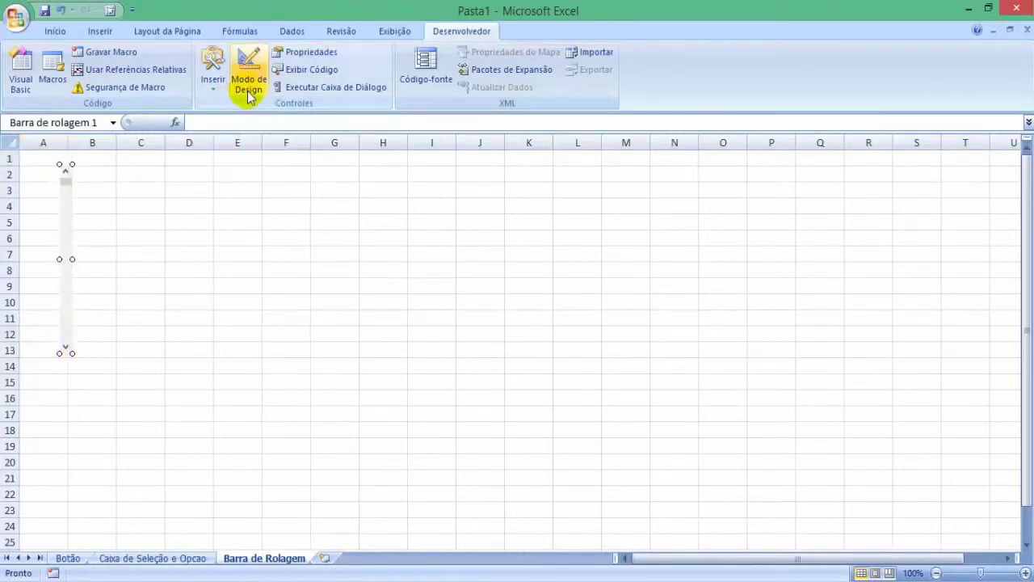
Draw a horizontal scroll bar form control along row 2, spanning about columns B to G
left_click(214, 72)
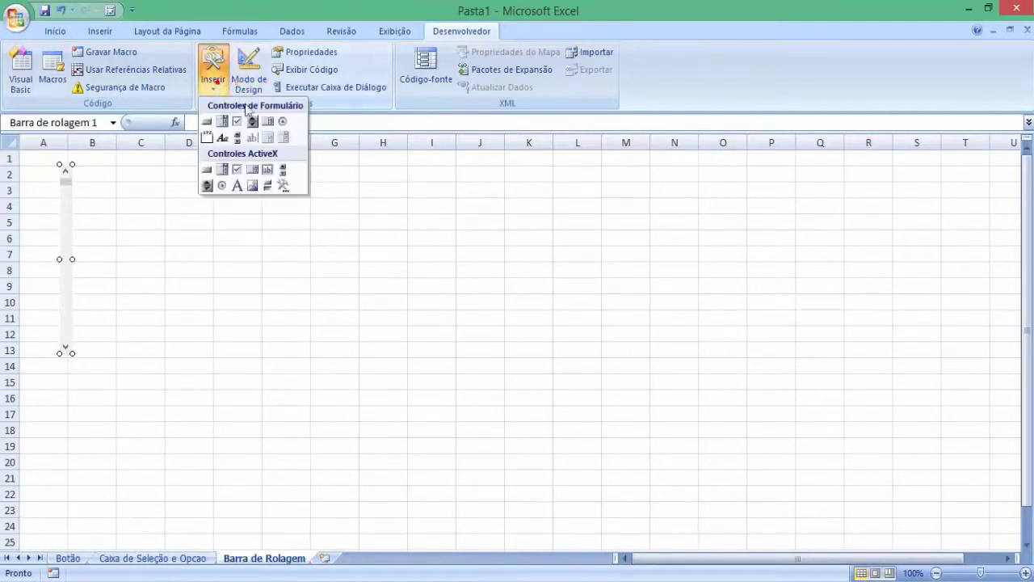
left_click(237, 139)
left_click_drag(101, 168, 329, 180)
Draw a small spin button form control in column H at about rows 3 to 4
left_click(216, 77)
left_click(230, 81)
left_click(224, 95)
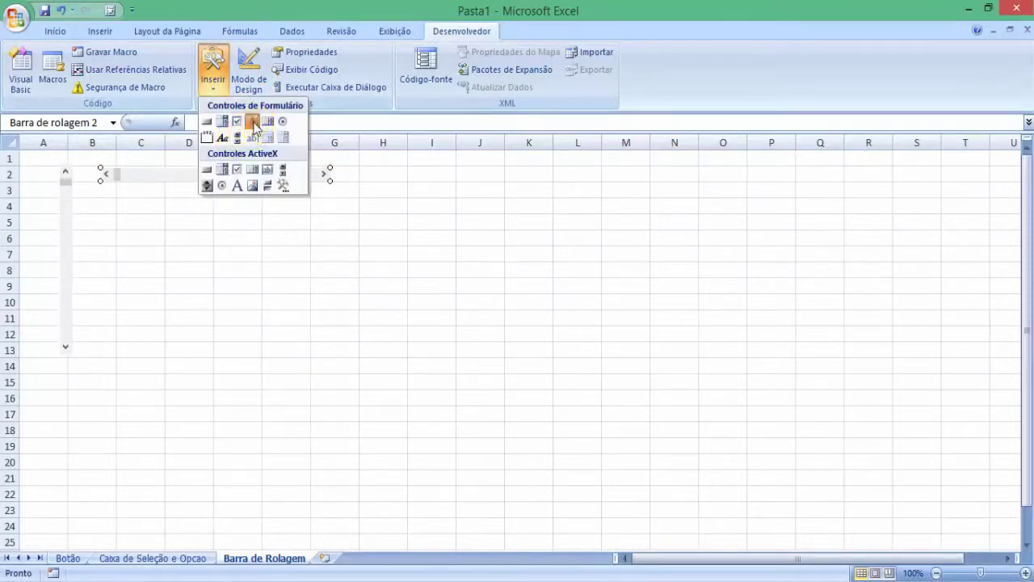
left_click(251, 122)
left_click_drag(382, 181, 412, 222)
left_click(413, 240)
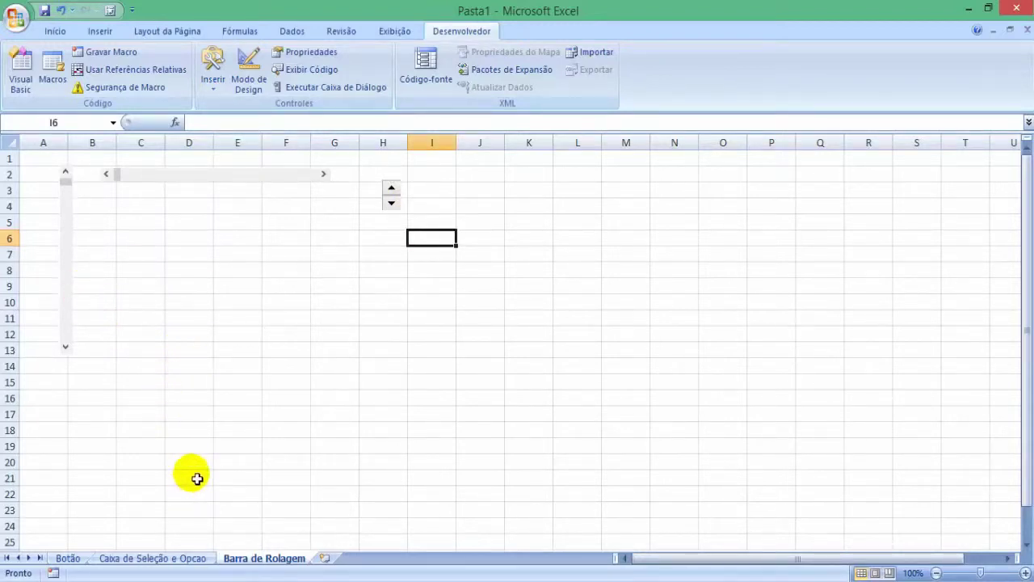
Move the vertical scroll bar to the right edge of column J, starting at row 1
left_click(70, 242)
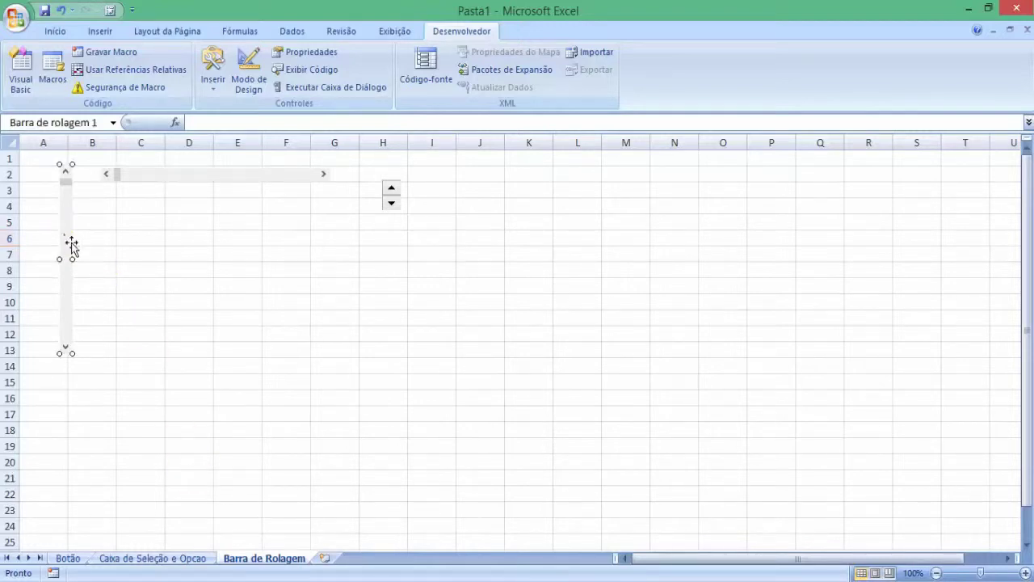
left_click(70, 235)
left_click(72, 240)
left_click_drag(75, 226, 506, 210)
left_click(209, 239)
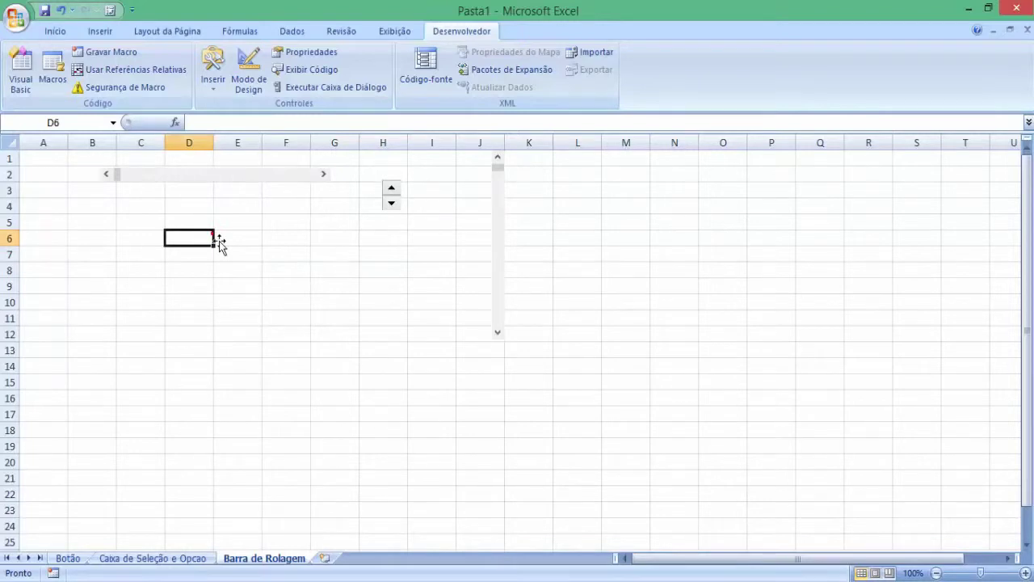
Reposition the horizontal scroll bar to about row 10, columns B to F, and the spin button to column D, rows 1 to 2
left_click(239, 181)
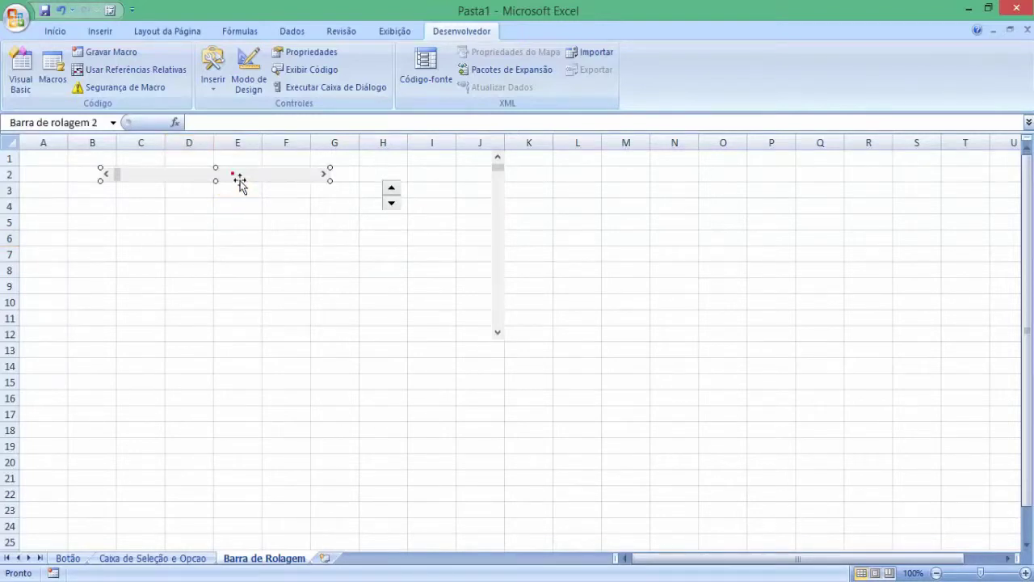
left_click_drag(241, 181, 396, 337)
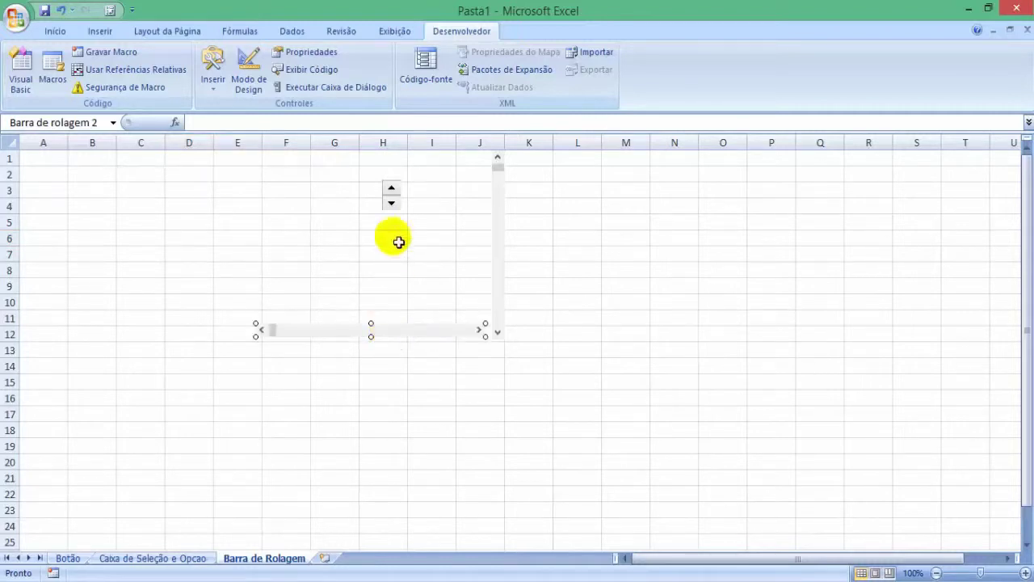
left_click(394, 204, "ctrl")
left_click_drag(396, 208, 203, 171)
left_click(286, 238)
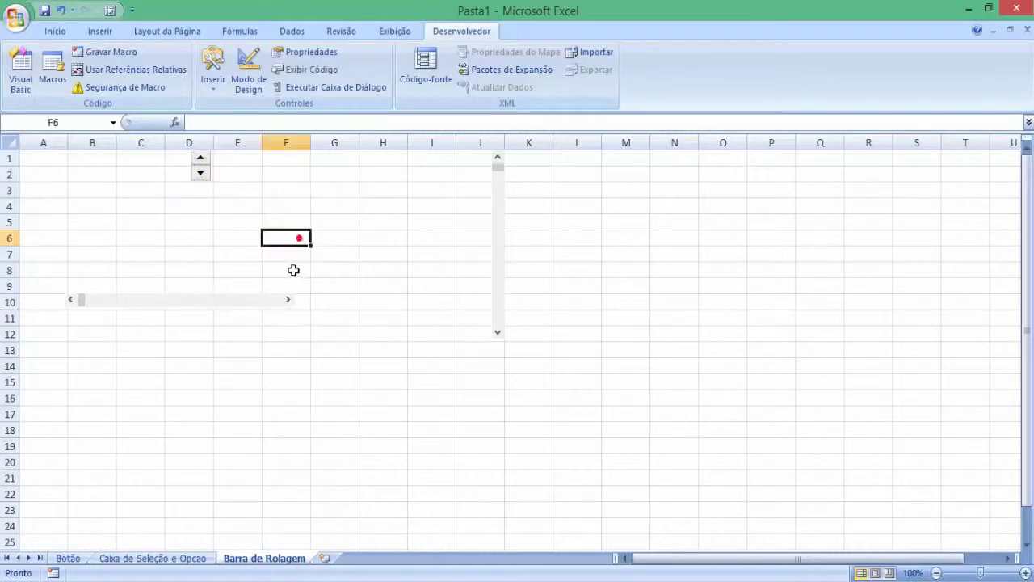
Move the horizontal scroll bar to about row 12, spanning columns E to J
left_click(249, 310)
left_click_drag(247, 307, 426, 343)
left_click(420, 383)
Enter the label Idade in cell F2 and the value 25 in cell G2
left_click(277, 179)
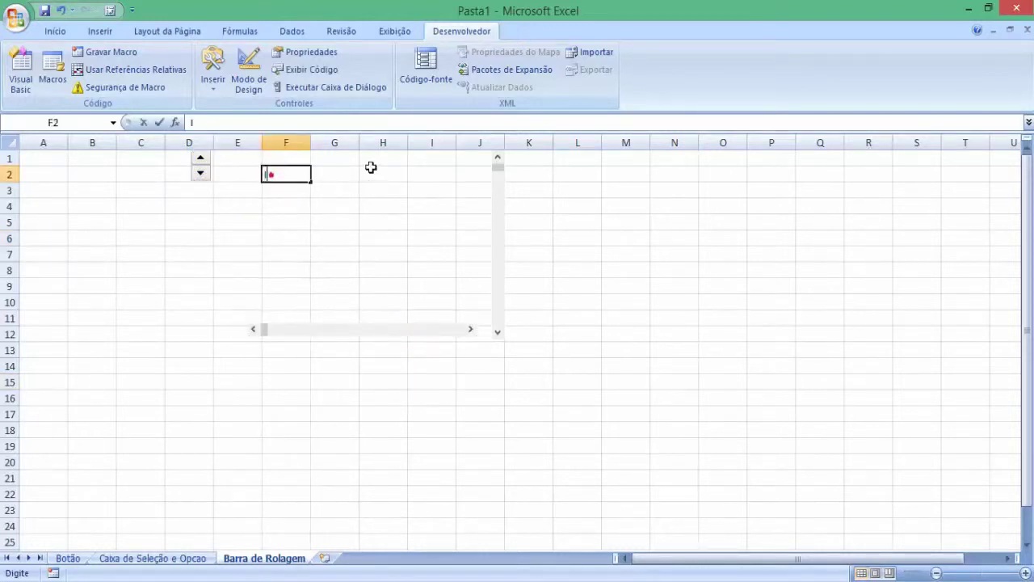
type("Idade")
key("Return")
key("Up")
key("Right")
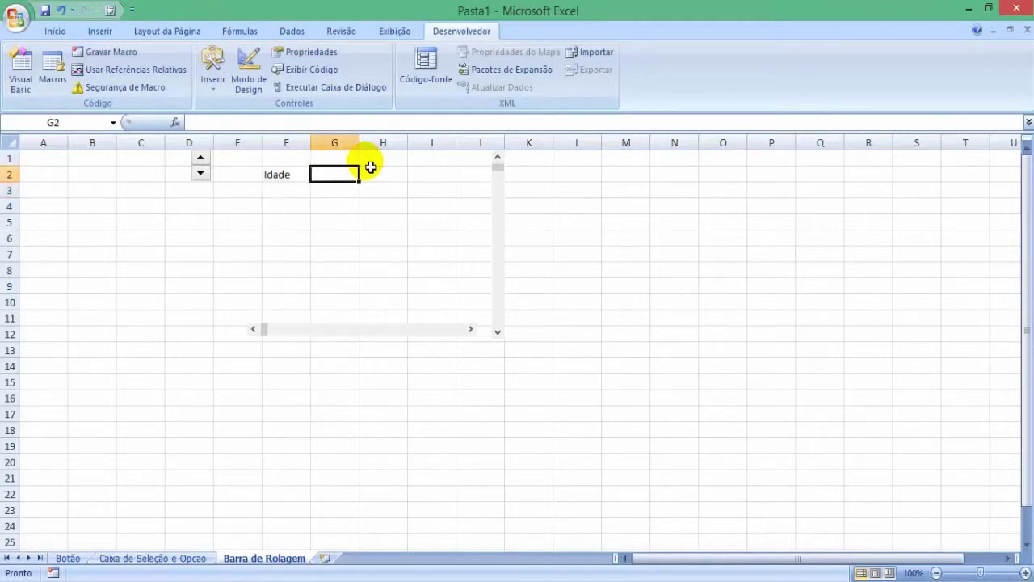
type("25")
key("Return")
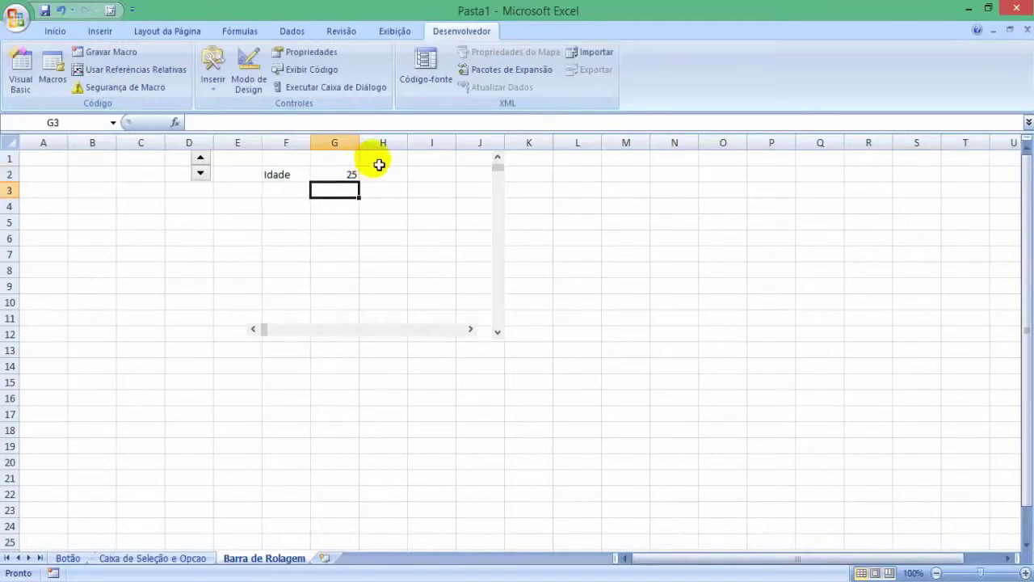
Link the horizontal scroll bar to cell $G$2, keeping its minimum at 0 and maximum at 100
right_click(357, 332)
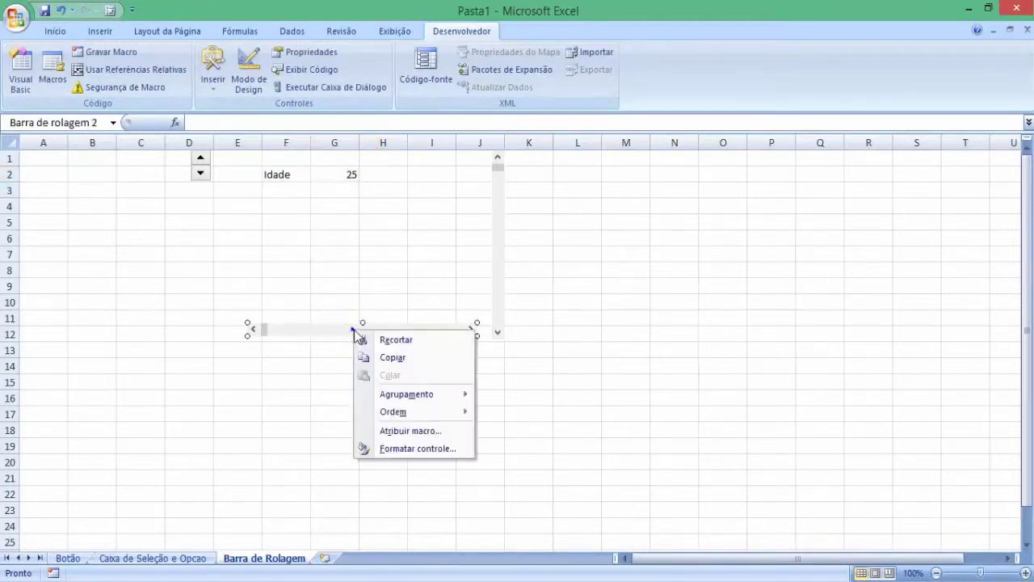
left_click(429, 450)
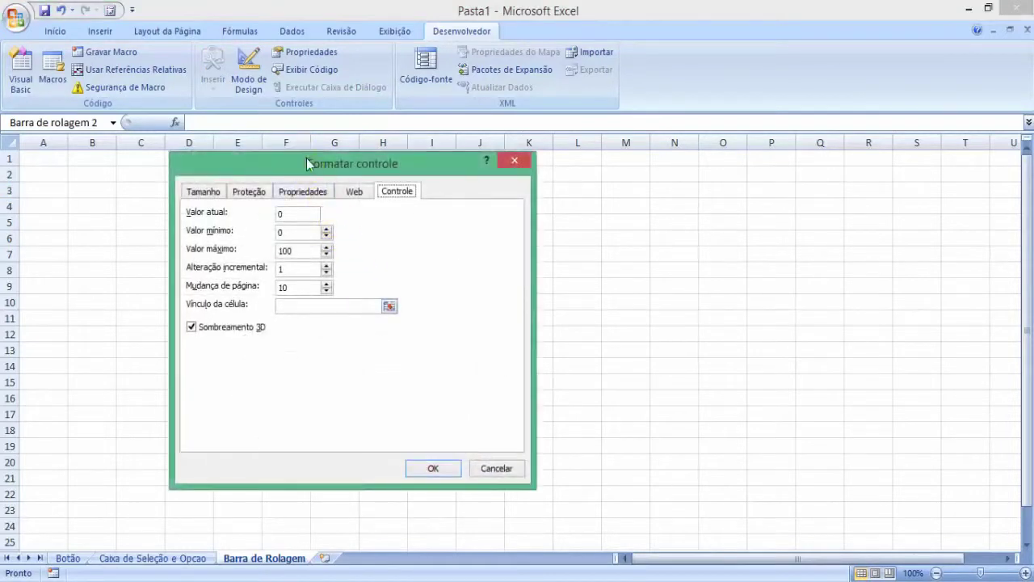
left_click_drag(313, 161, 721, 158)
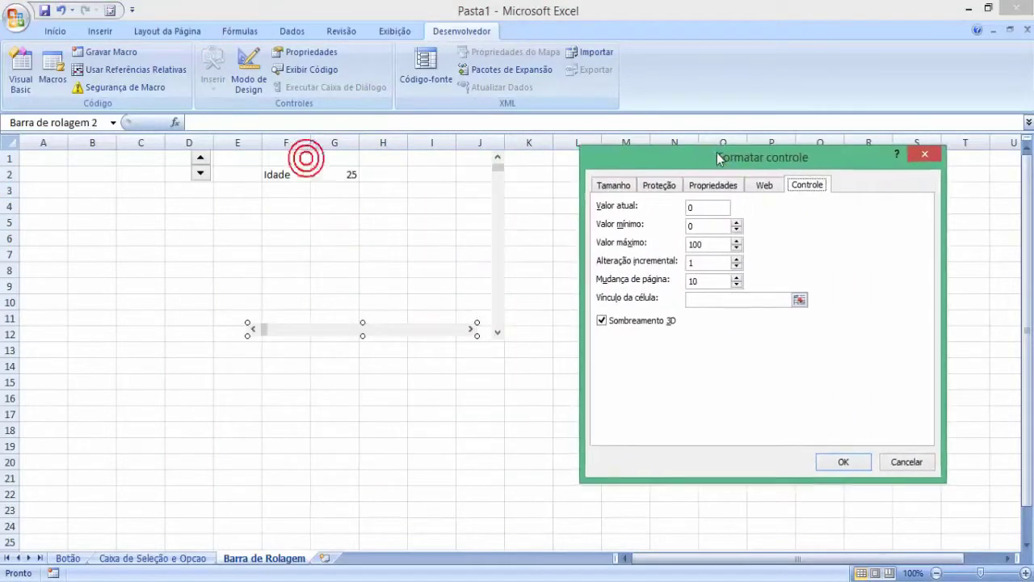
left_click(711, 208)
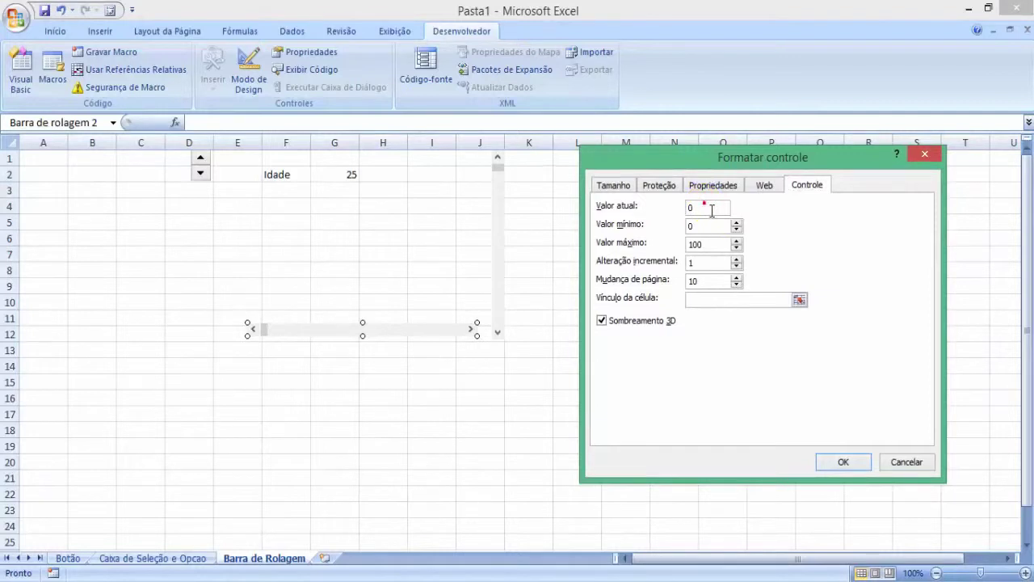
left_click(712, 208)
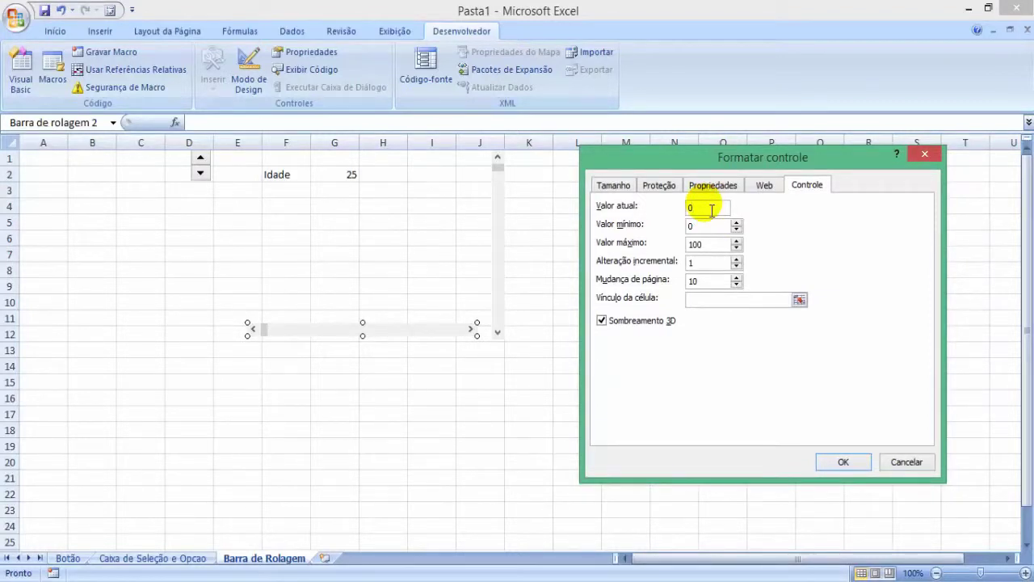
left_click(798, 301)
left_click(345, 175)
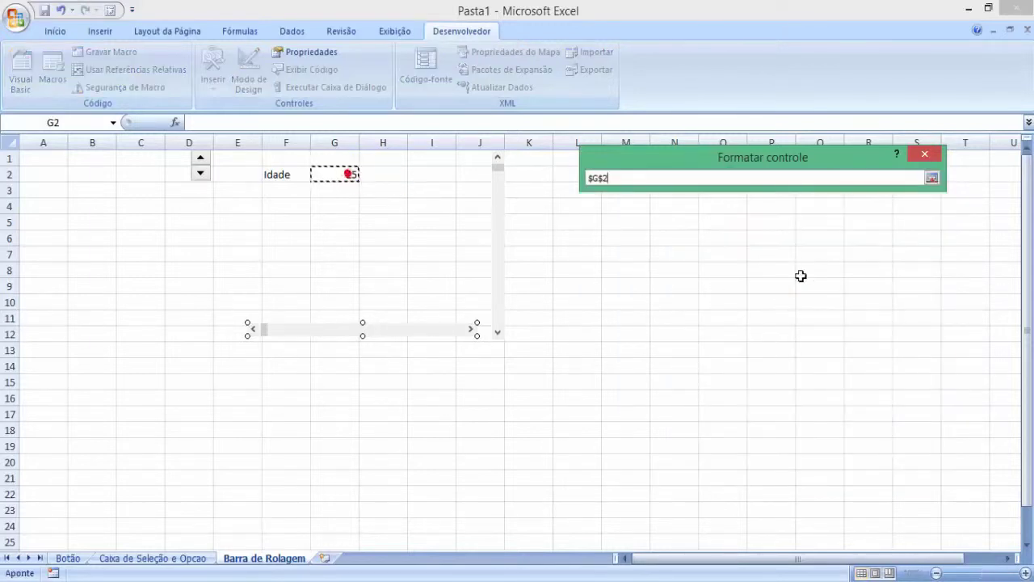
key("Return")
left_click(707, 209)
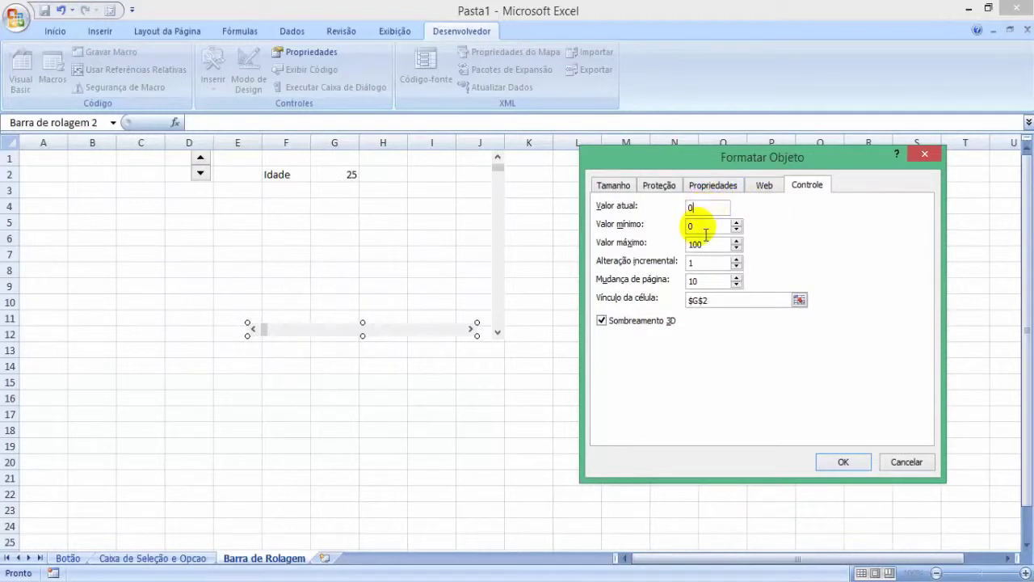
left_click(705, 235)
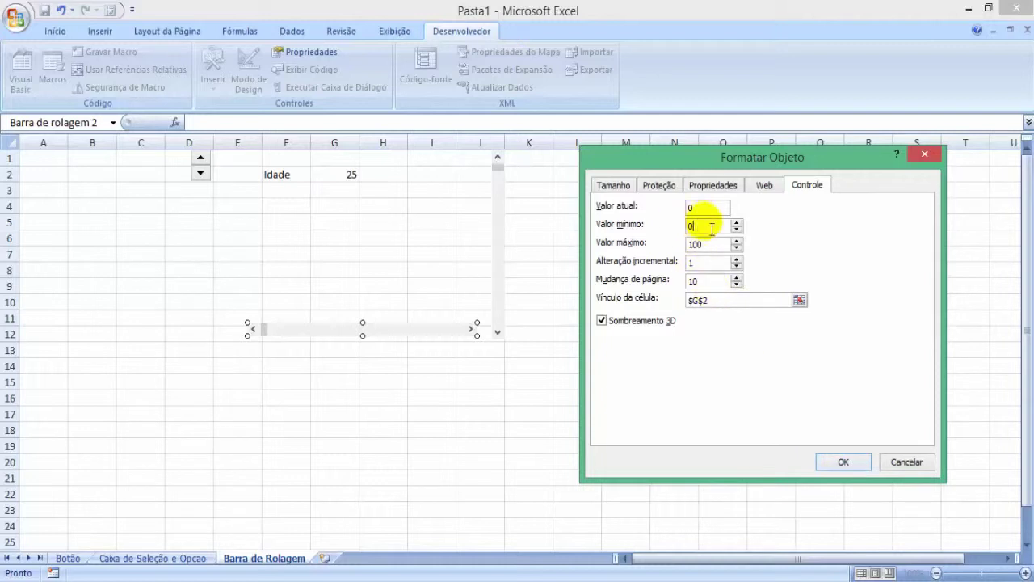
left_click(843, 461)
Enter 25 in the linked cell G2 to position the horizontal scroll bar
left_click(579, 399)
left_click(330, 160)
left_click(332, 173)
type("25")
key("Return")
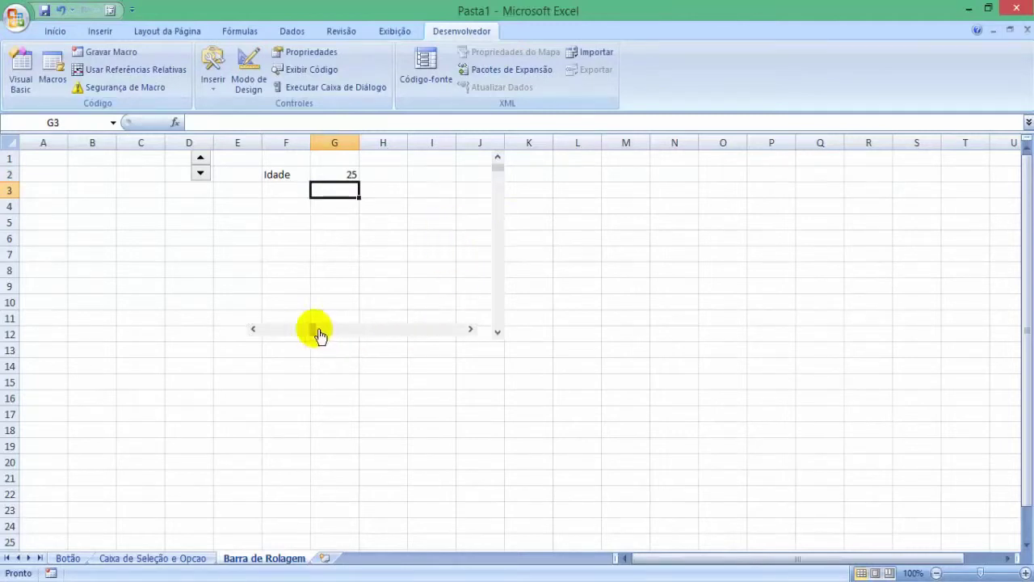
Test the horizontal scroll bar by raising G2 to 100 and lowering it back to 0
left_click(470, 329)
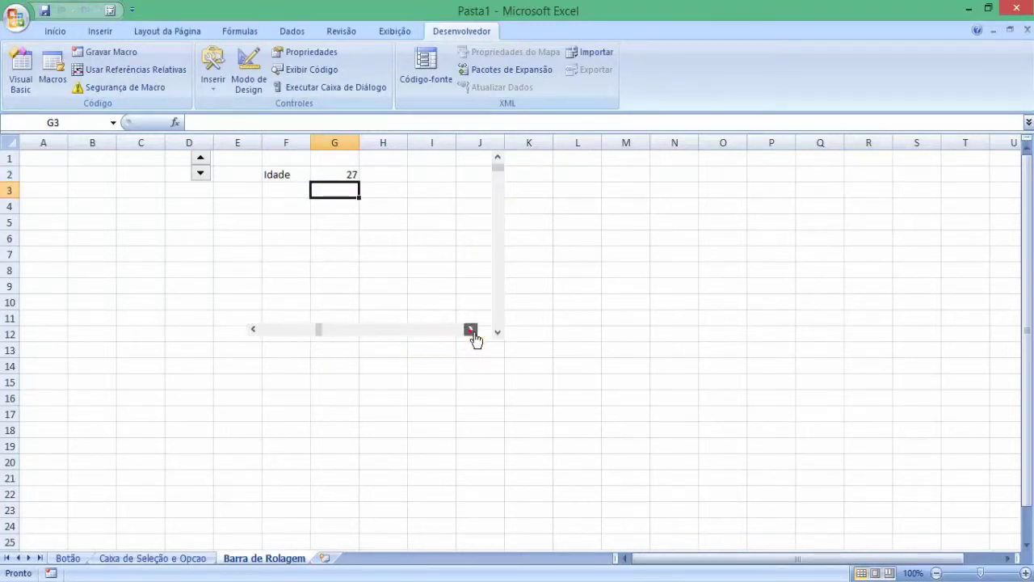
left_click(351, 173)
left_click(472, 331)
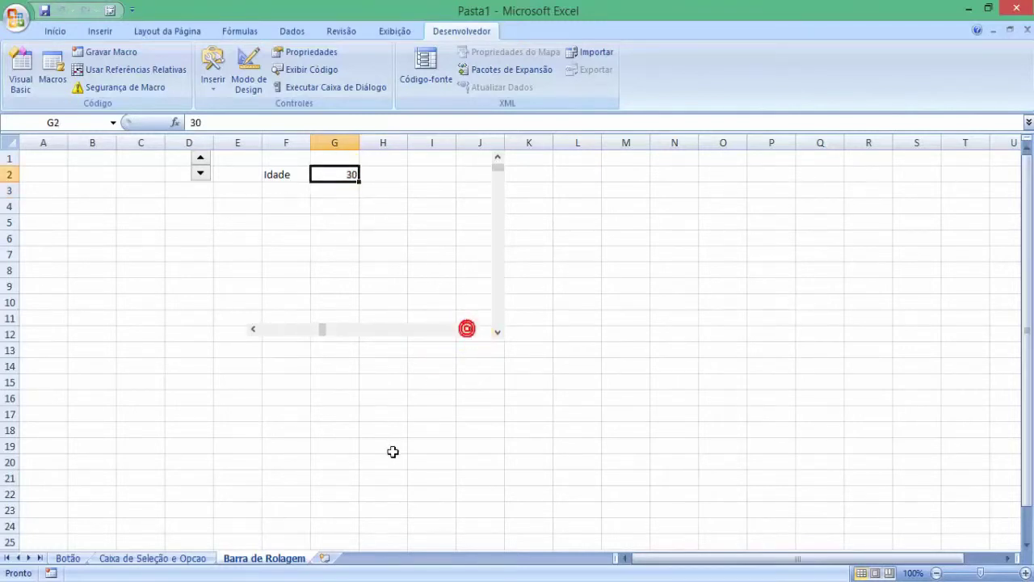
left_click(418, 332)
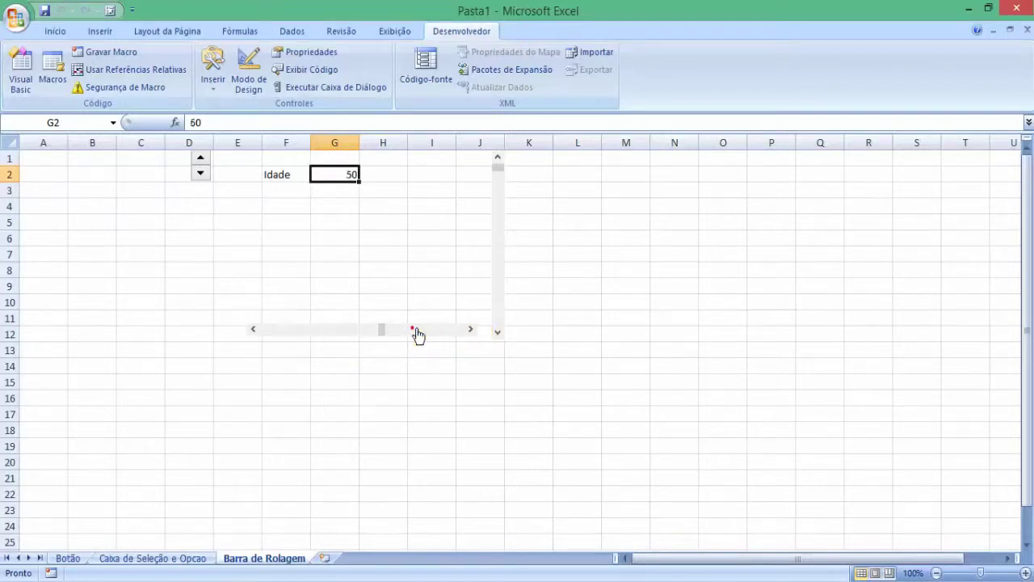
left_click(416, 331)
left_click(469, 331)
left_click(476, 340)
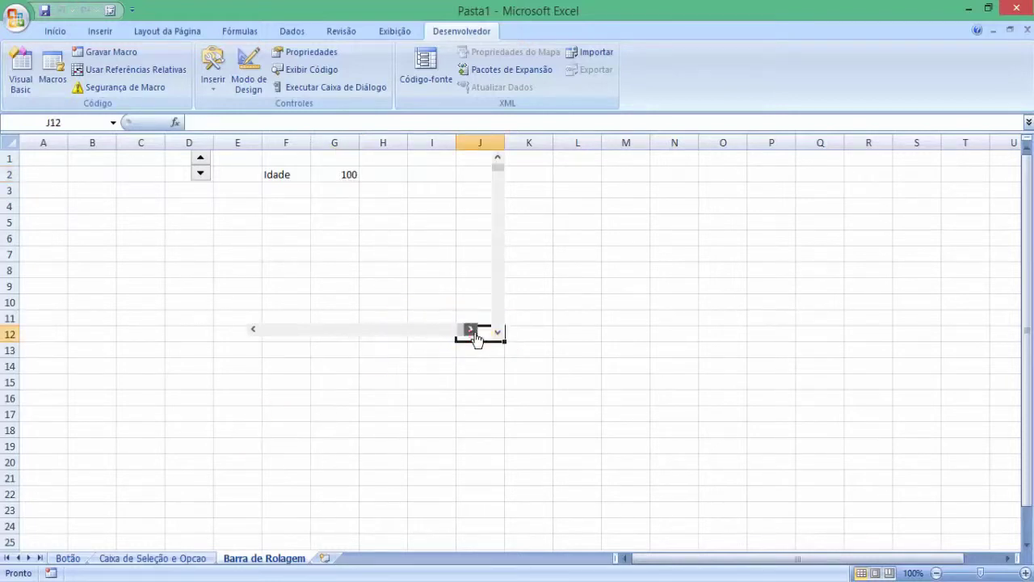
left_click(272, 330)
left_click_drag(275, 336, 265, 337)
Link the spin button to cell $G$2 in its control format settings
left_click(200, 171)
right_click(198, 179)
left_click(234, 296)
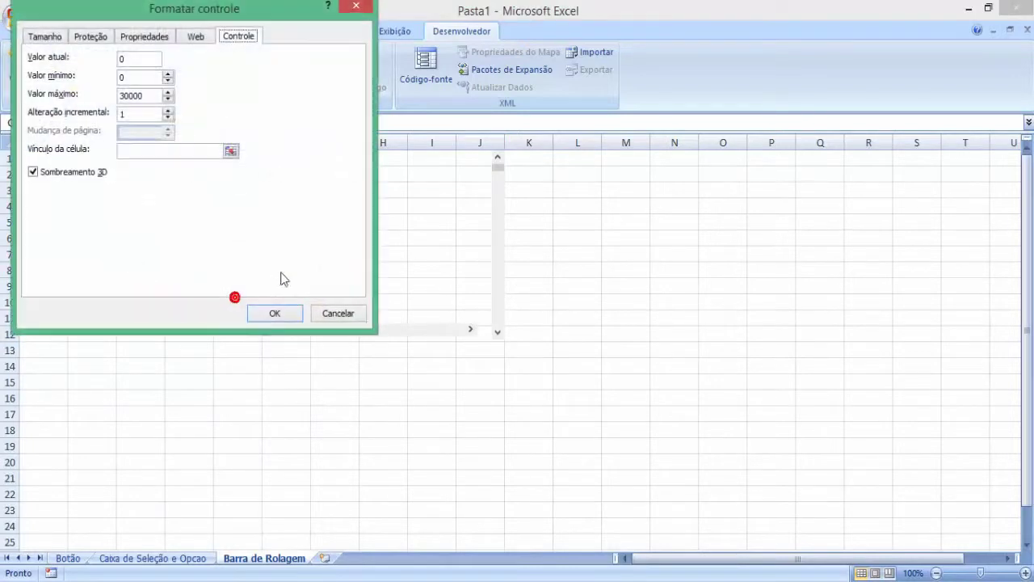
left_click_drag(180, 18, 810, 147)
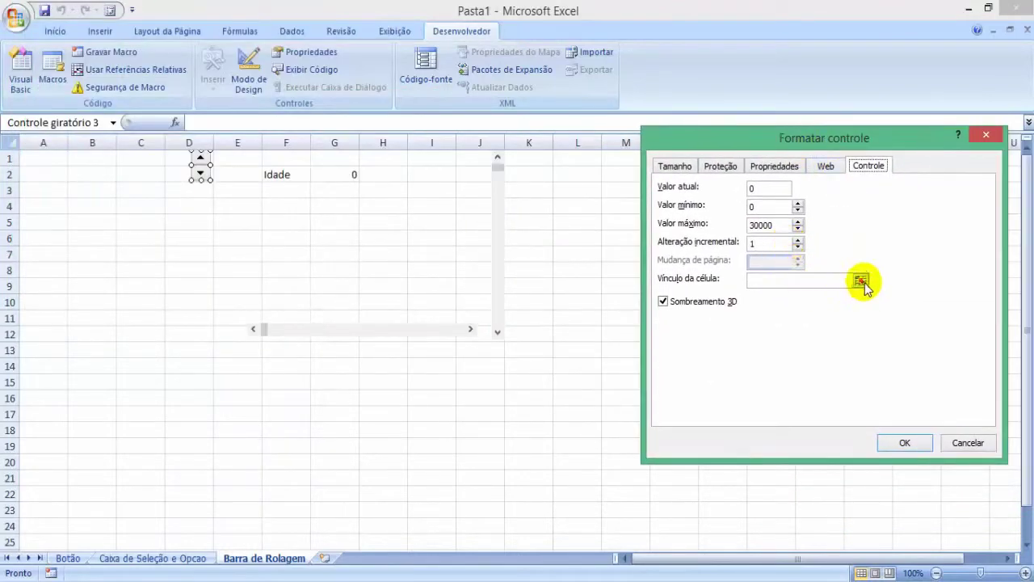
left_click(861, 280)
left_click(355, 175)
key("Return")
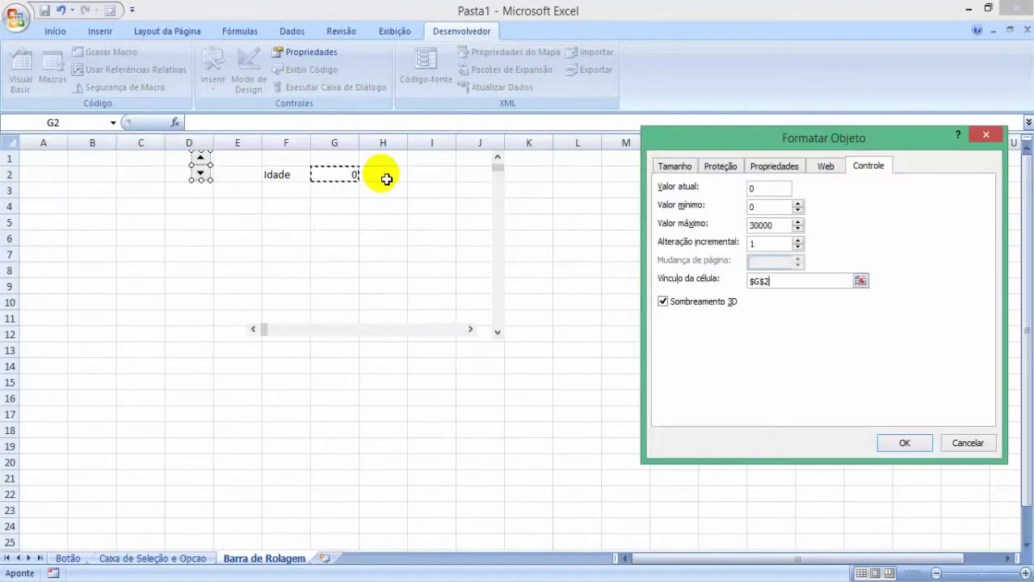
left_click(898, 435)
Test both linked controls by changing G2 with the horizontal scroll bar and stepping it to 49 with the spin button
double_click(328, 329)
left_click(376, 329)
left_click(348, 328)
left_click(240, 274)
double_click(407, 331)
left_click(200, 159)
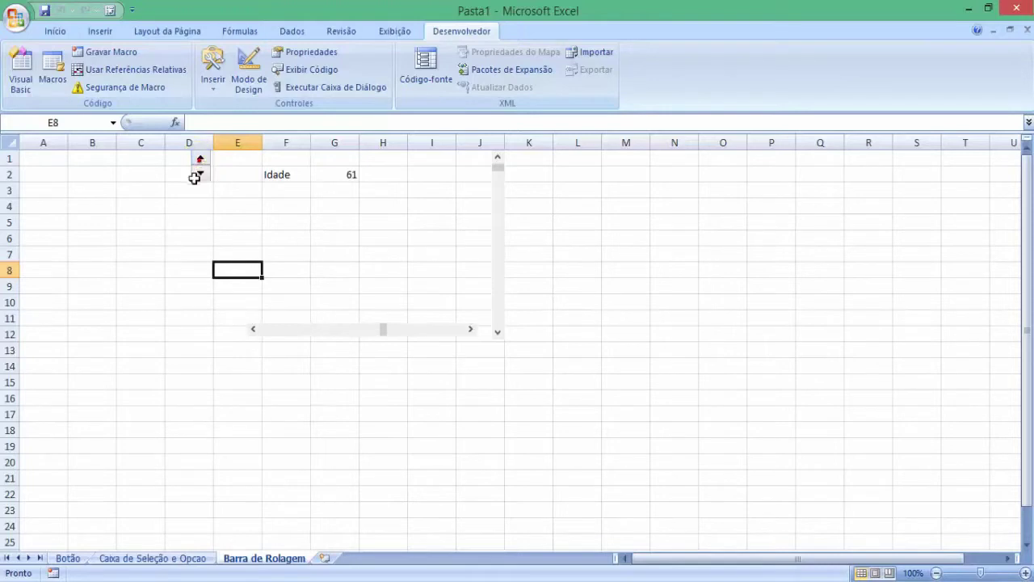
left_click(199, 167)
double_click(206, 172)
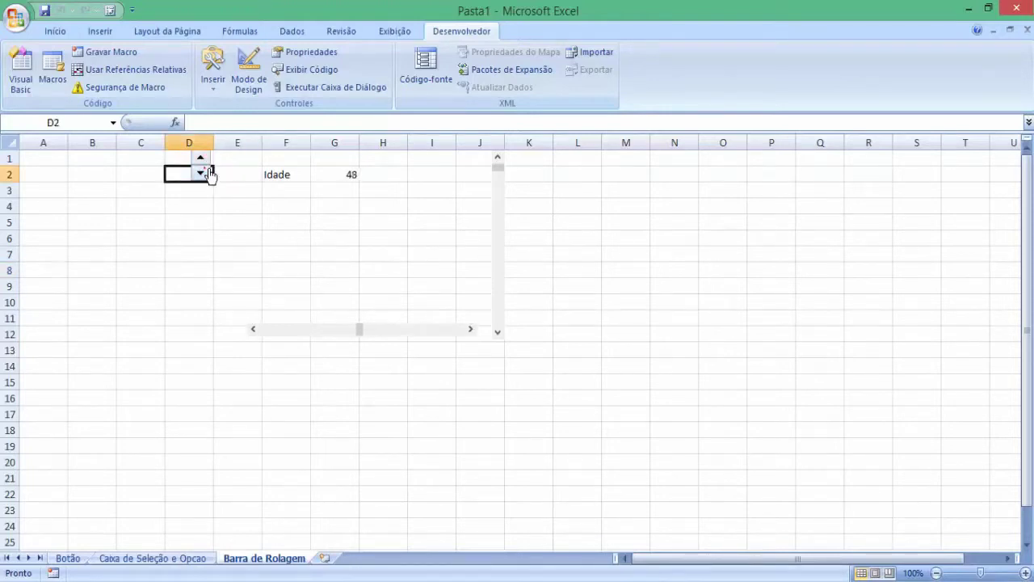
left_click(204, 172)
left_click_drag(206, 178, 204, 167)
Link the vertical scroll bar to cell $G$2 in its control format settings
right_click(498, 287)
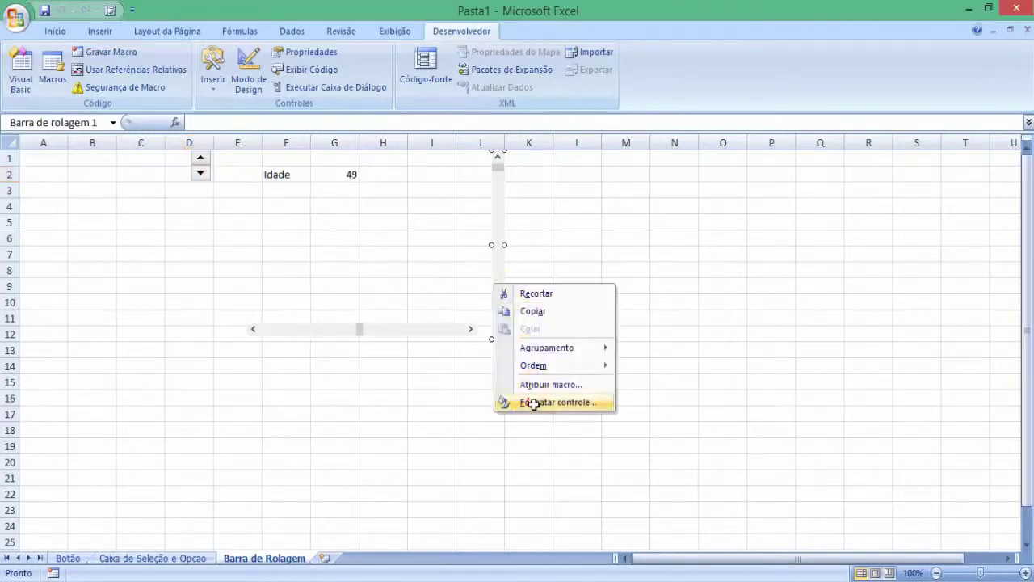
left_click(533, 402)
left_click(526, 261)
left_click(353, 175)
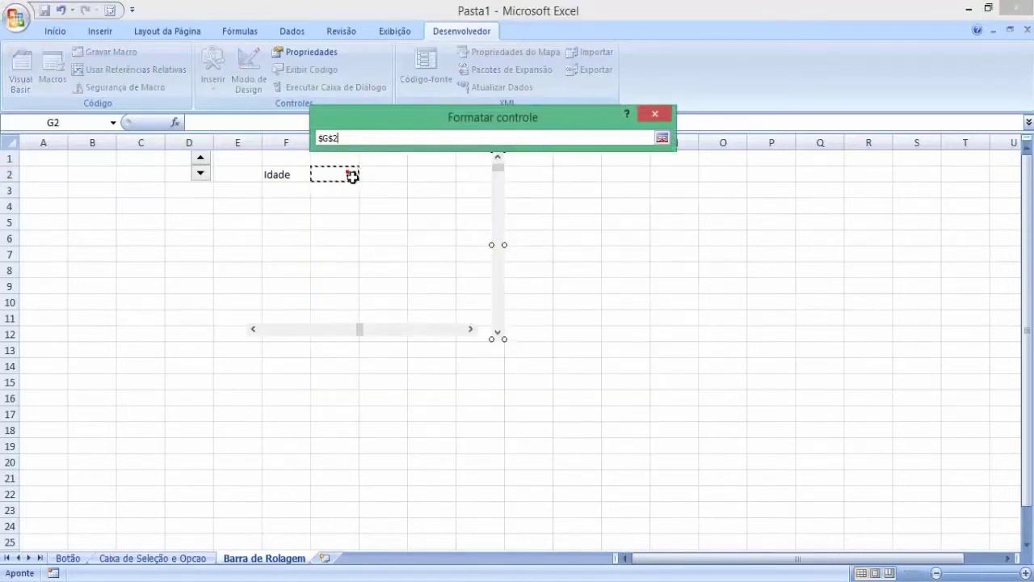
key("Return")
left_click(575, 421)
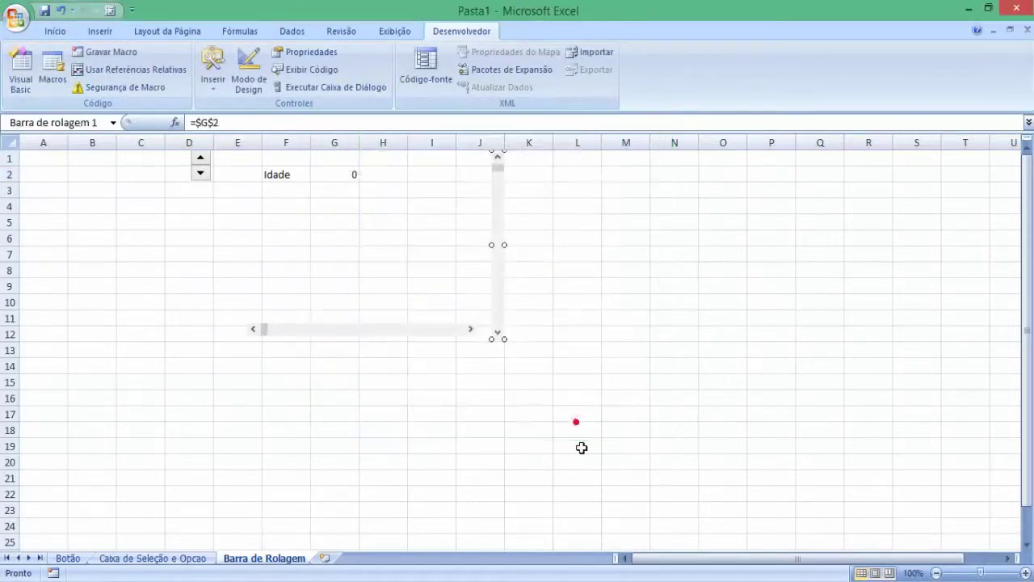
Raise G2 with the vertical scroll bar and step it down to 10 with the spin button
left_click(544, 383)
left_click(499, 332)
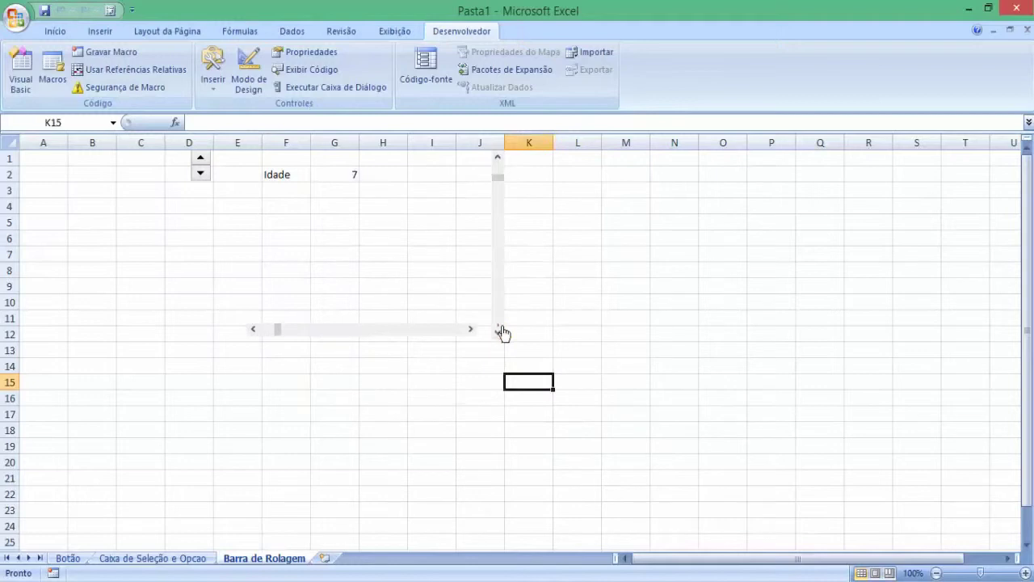
left_click(499, 330)
left_click(499, 330)
left_click(498, 330)
left_click(498, 330)
left_click(500, 330)
left_click(202, 176)
left_click(202, 176)
left_click(202, 176)
left_click(198, 289)
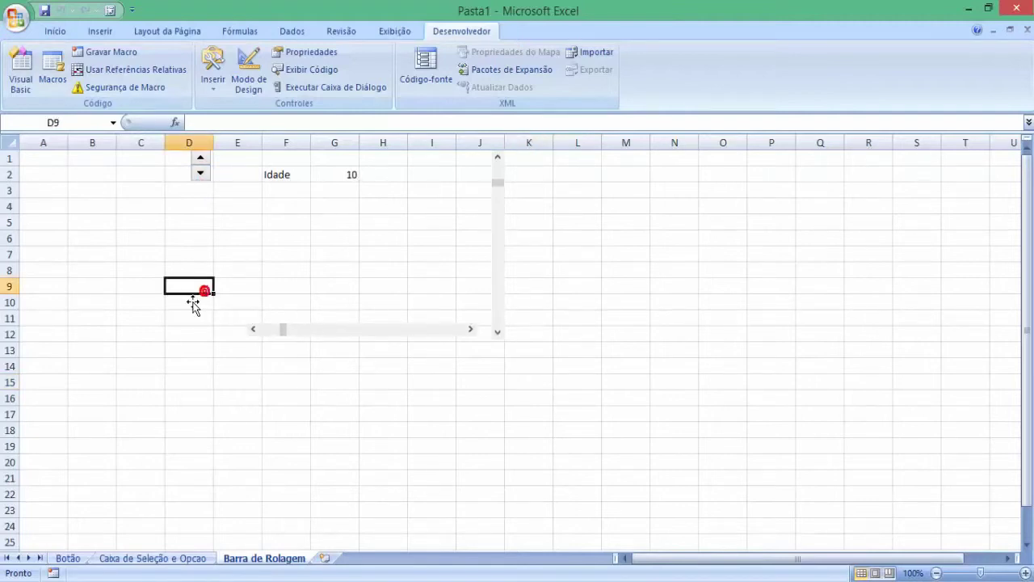